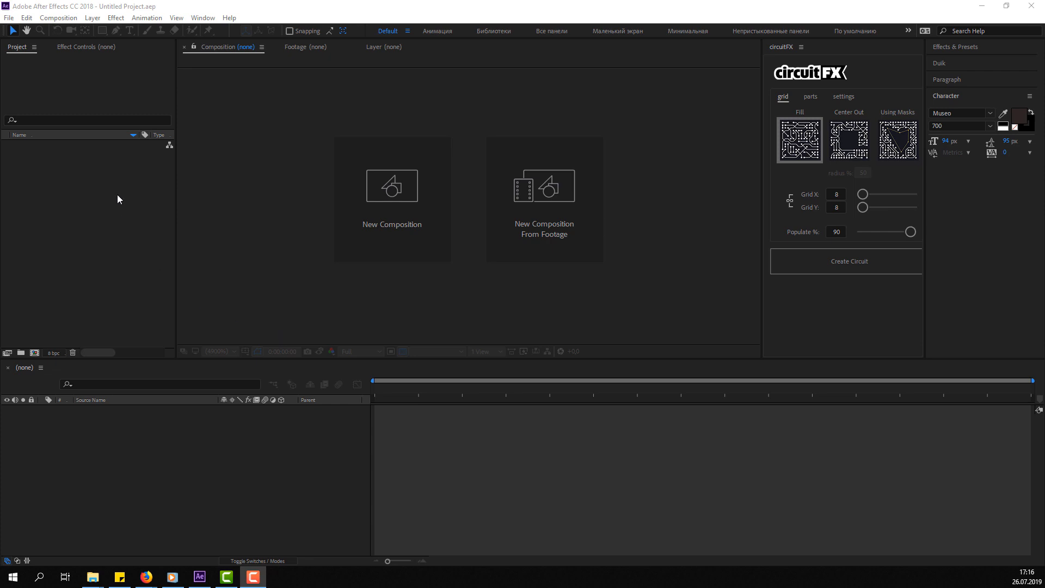
Start a new composition named Voltage Tutorials 3D with a frame size of 1920 × 1080 px
right_click(117, 196)
left_click(201, 198)
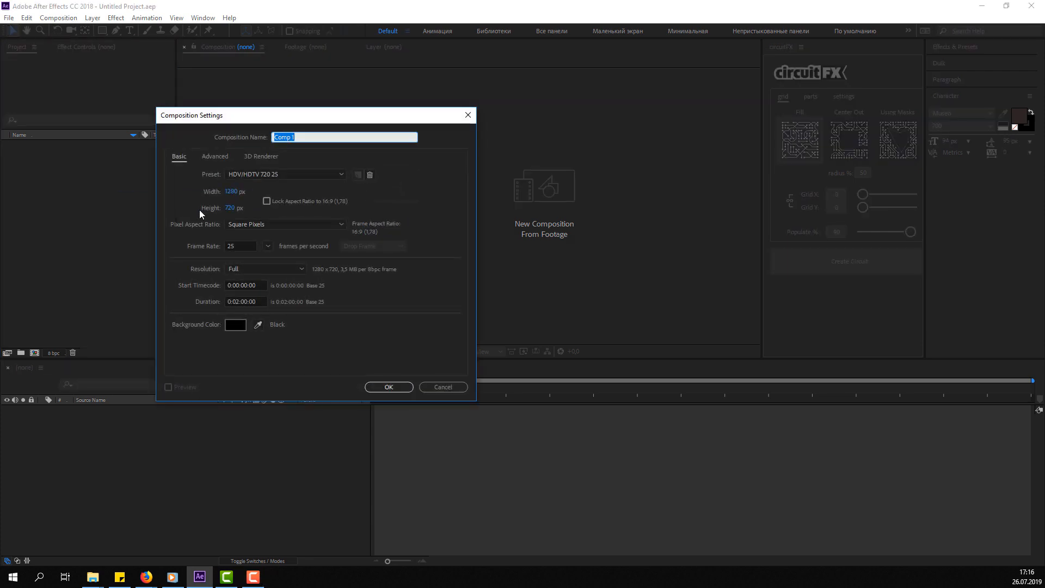
type("Voltage Tutorials 3D")
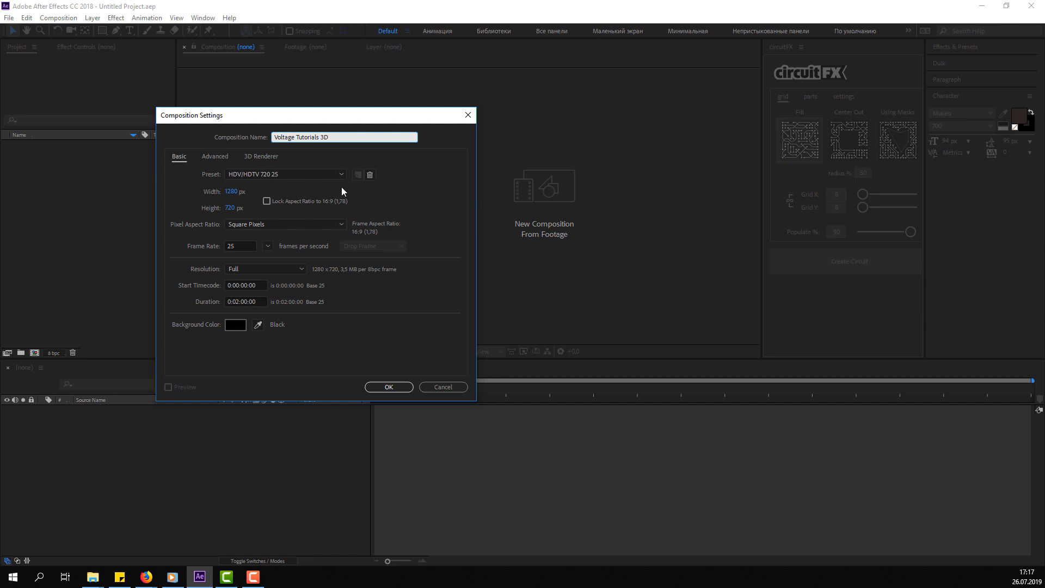
left_click(229, 187)
type("1920")
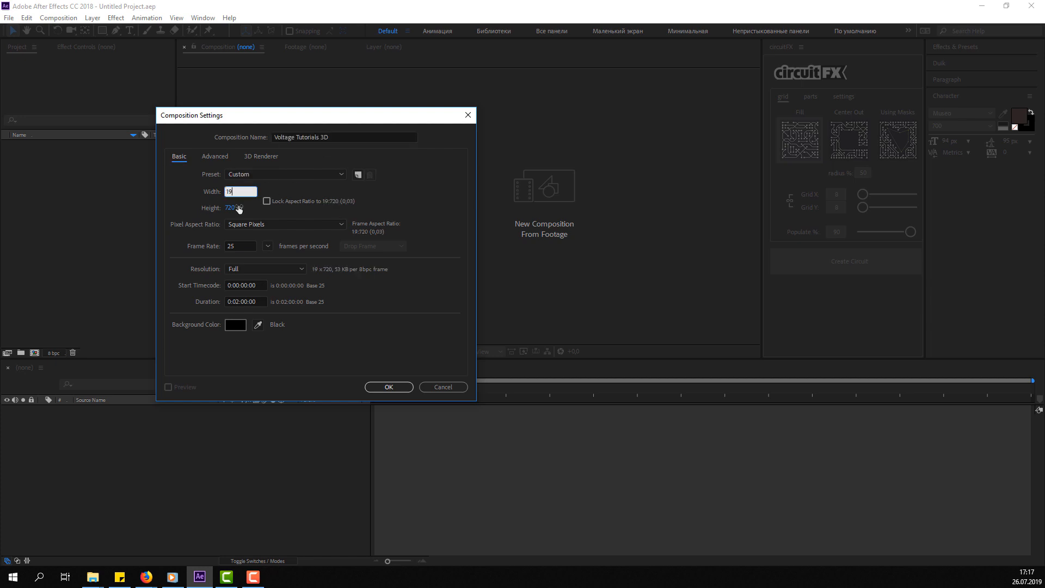
key("Return")
left_click(232, 209)
type("1080")
key("Return")
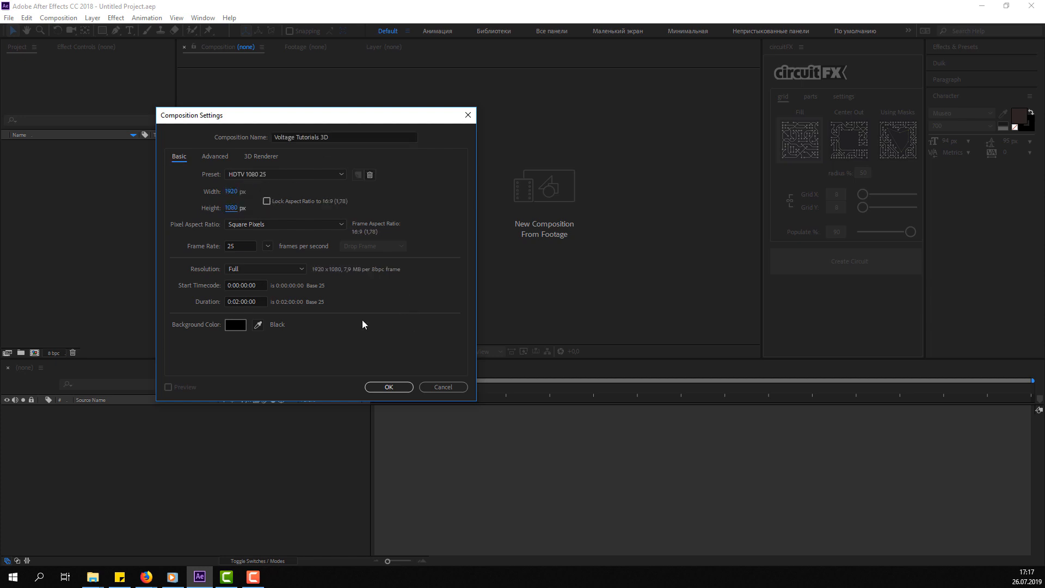
Set the composition's duration to 10 seconds and create it
left_click(241, 302)
key("BackSpace")
type("0")
key("BackSpace")
type("10:")
left_click(367, 387)
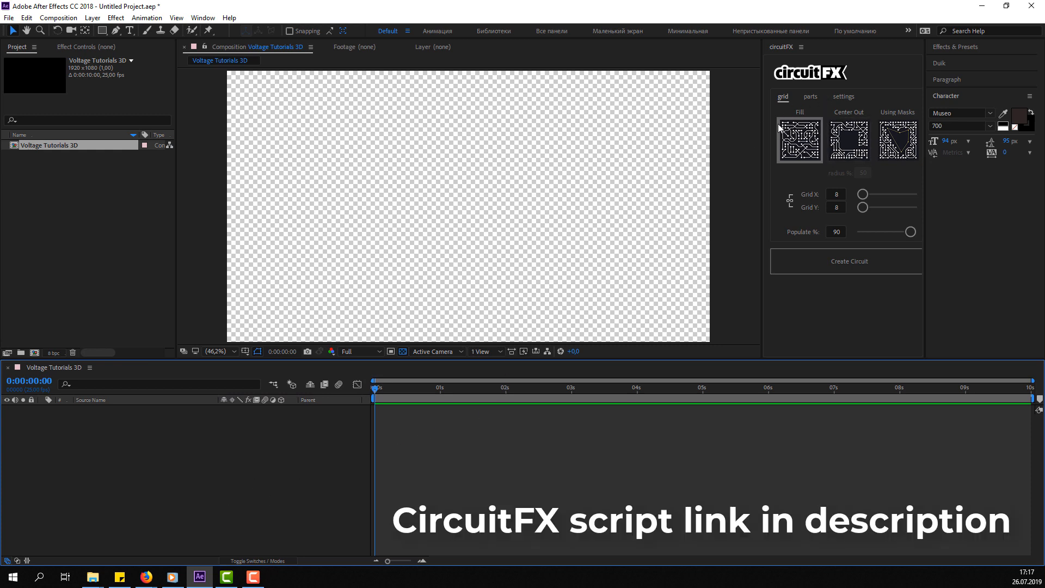
left_click(810, 98)
left_click(839, 98)
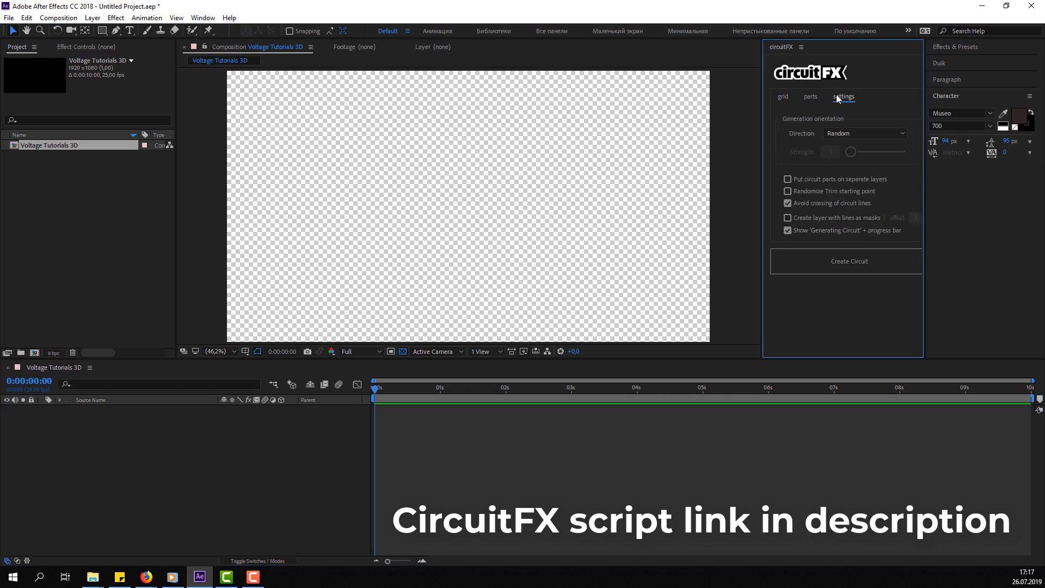
left_click(811, 97)
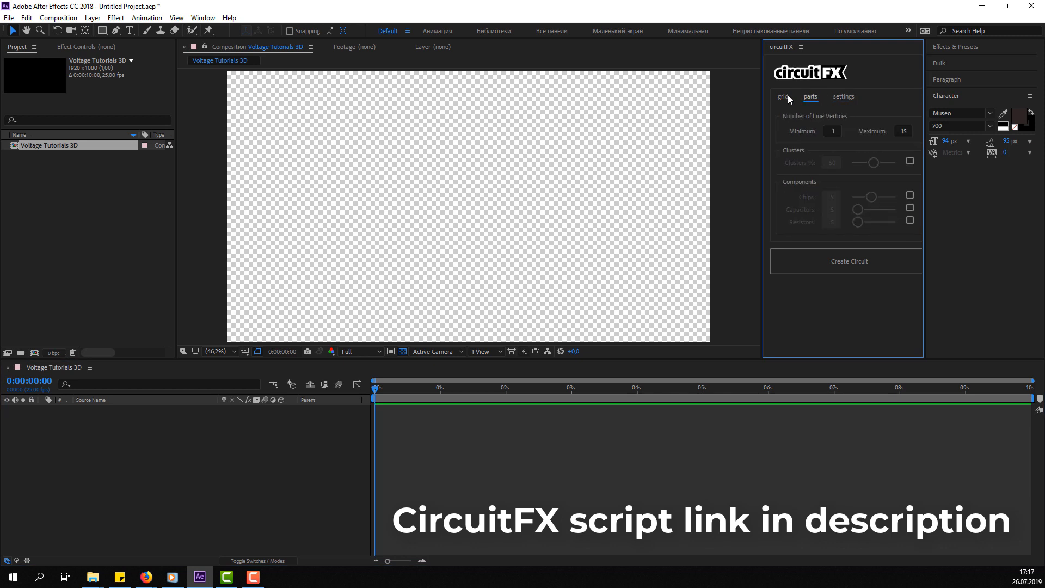
left_click(789, 98)
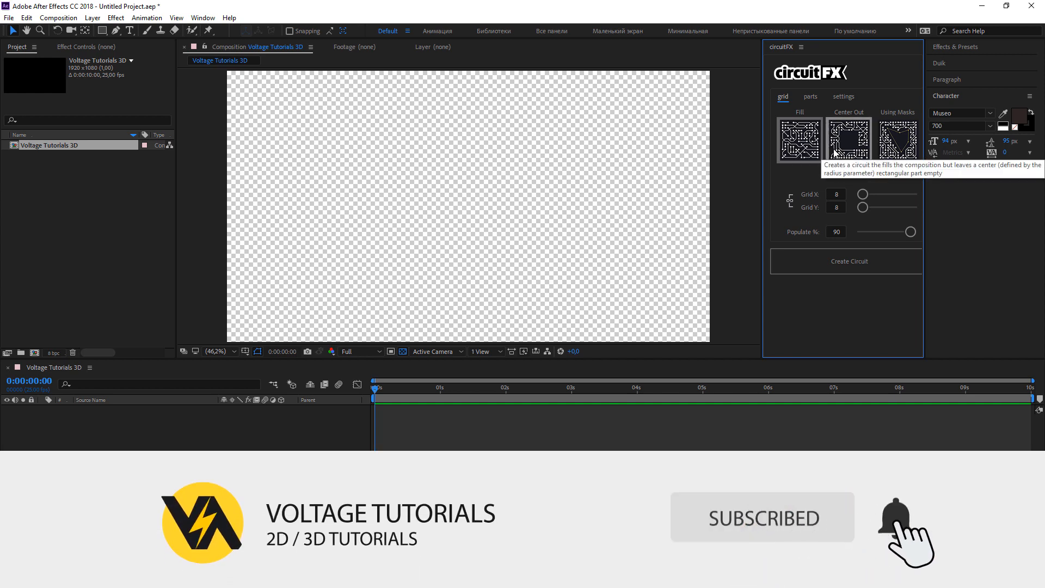
Generate a Center Out circuit with circuitFX, using 30 grid points in both X and Y
left_click(859, 139)
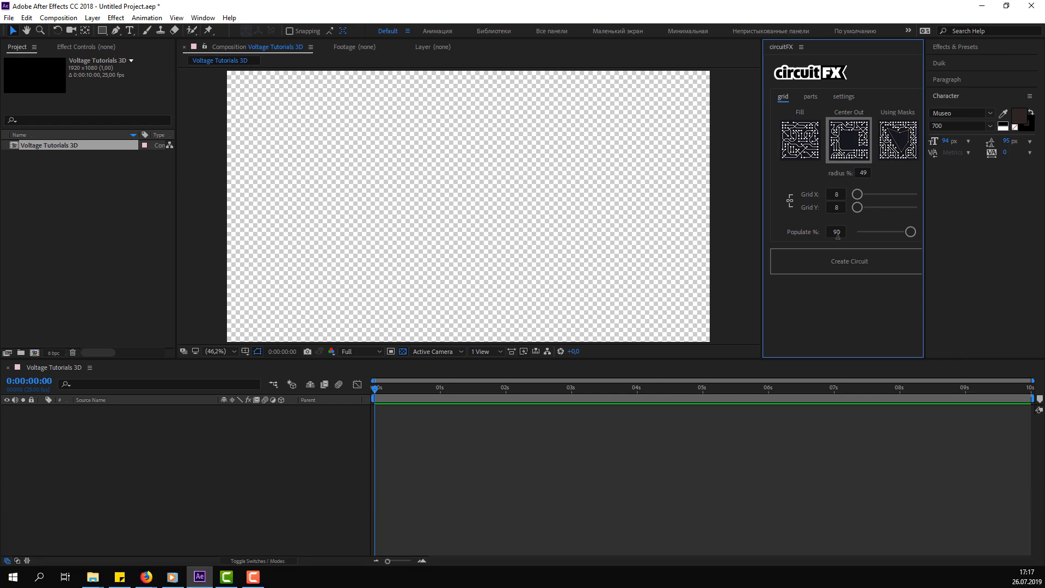
left_click(843, 191)
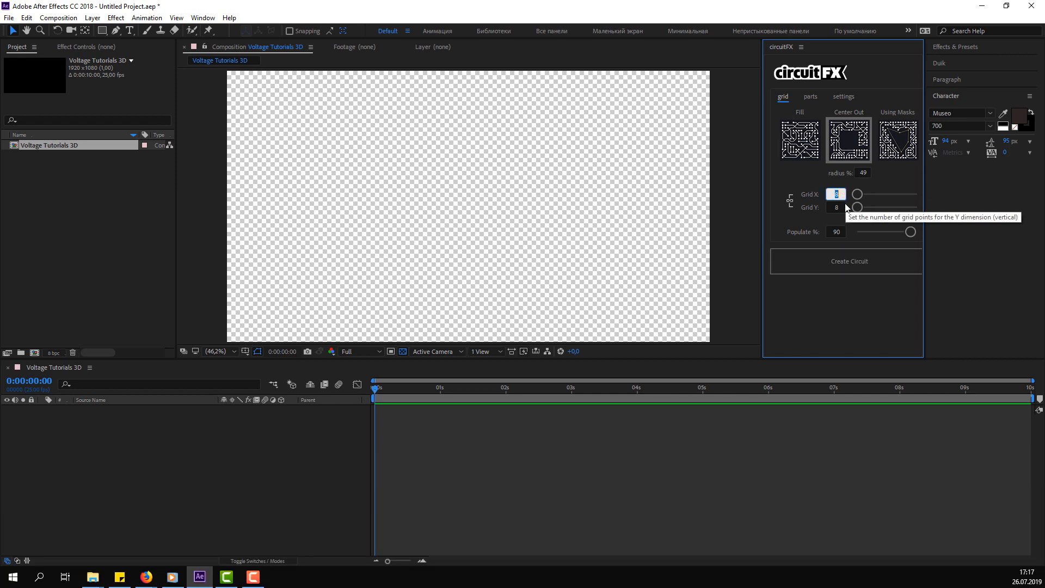
type("30")
key("Tab")
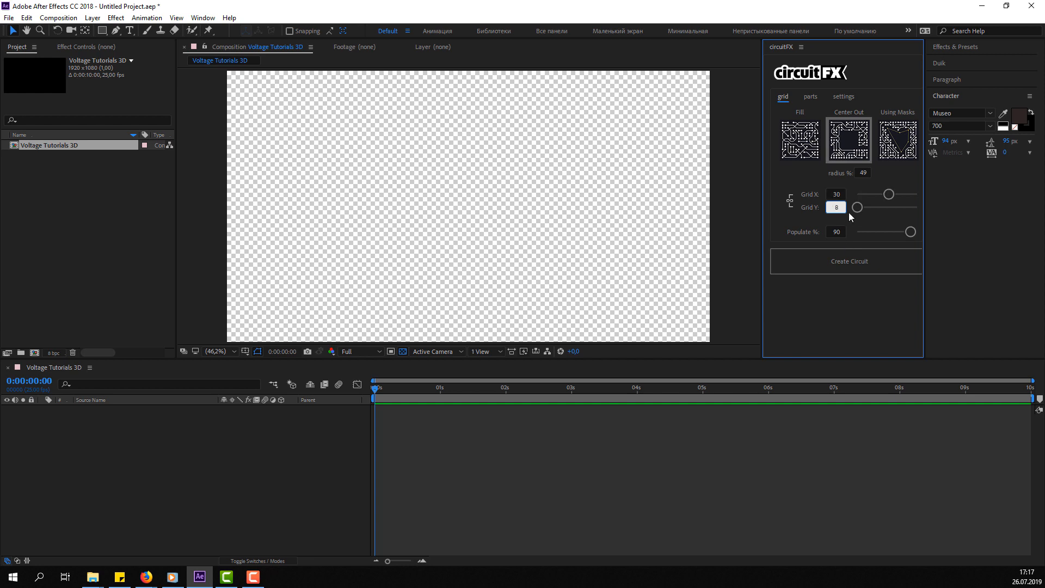
type("3")
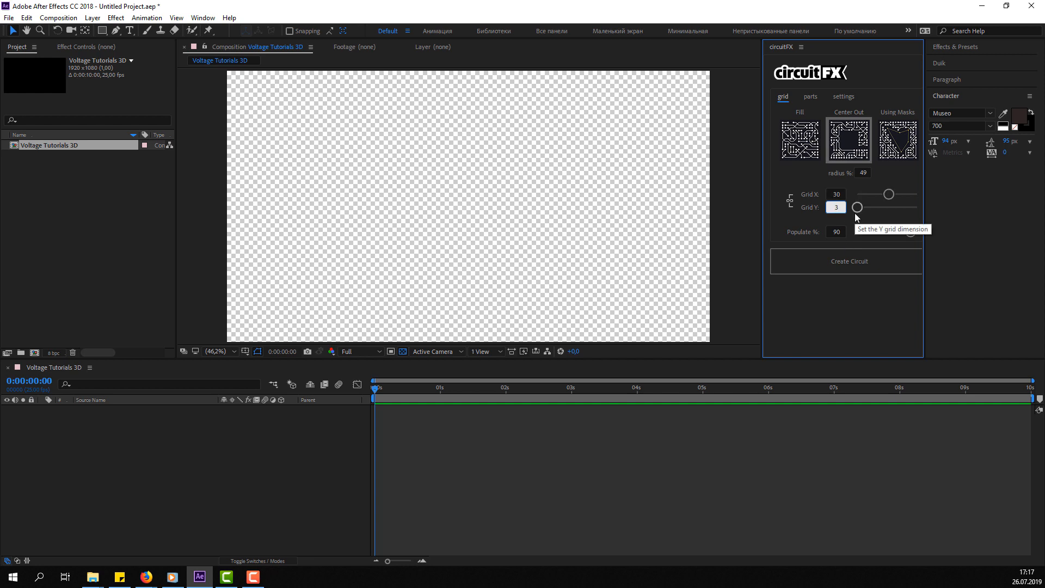
type("0")
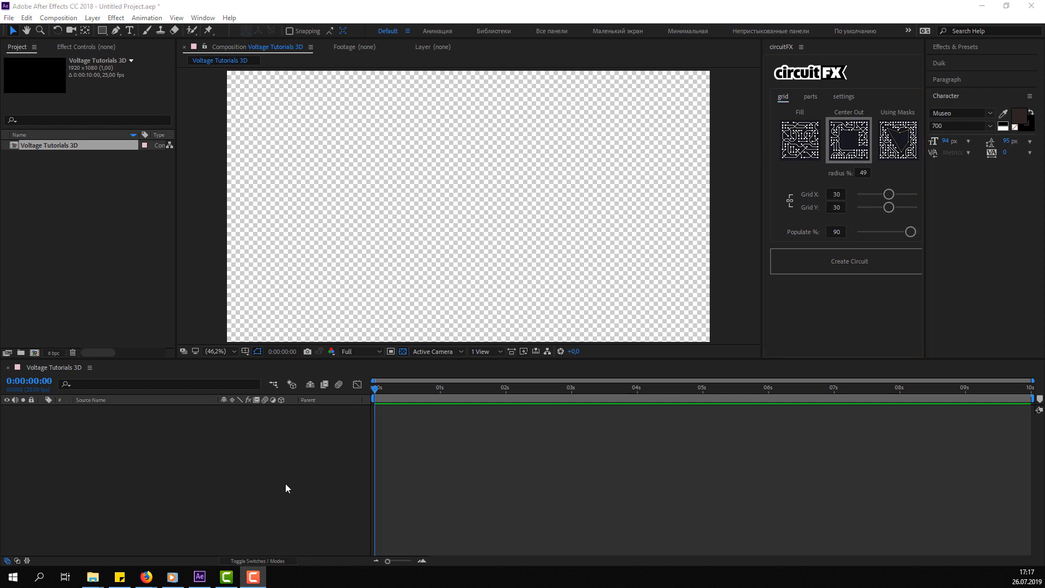
left_click(792, 393)
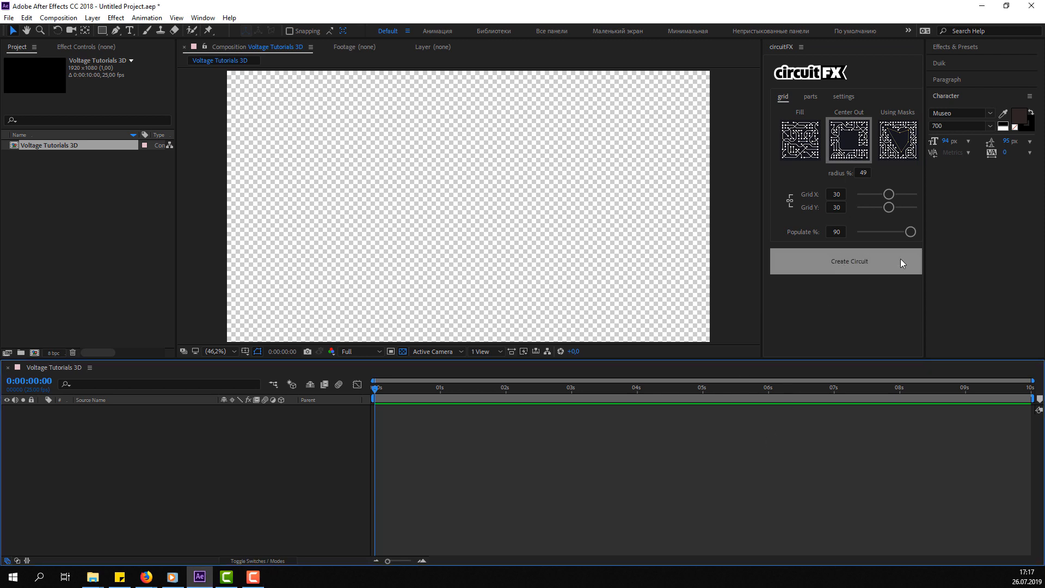
left_click(874, 262)
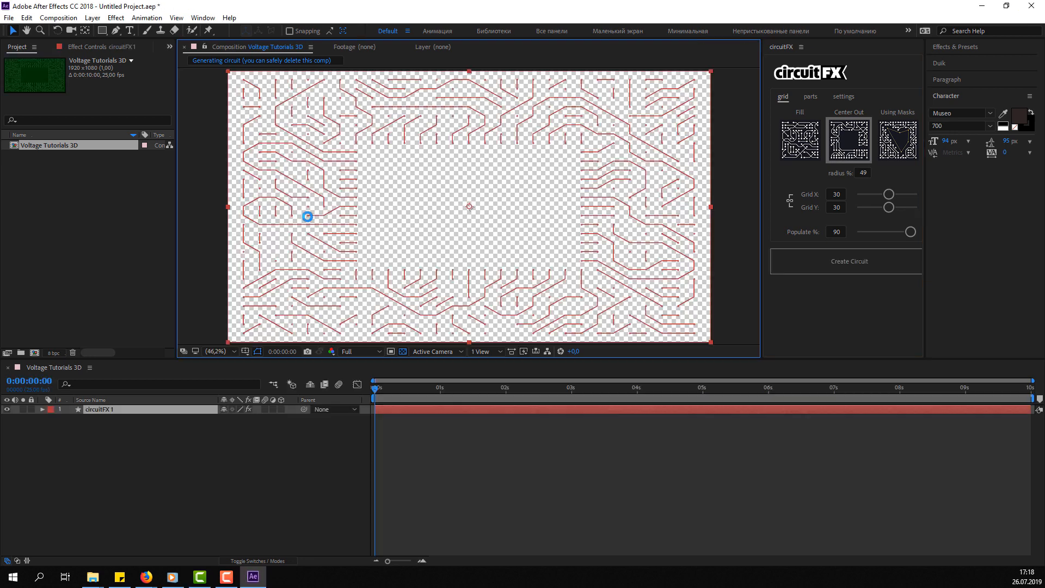
Deselect the circuit layer and lower the composition's preview resolution to Quarter
left_click(254, 428)
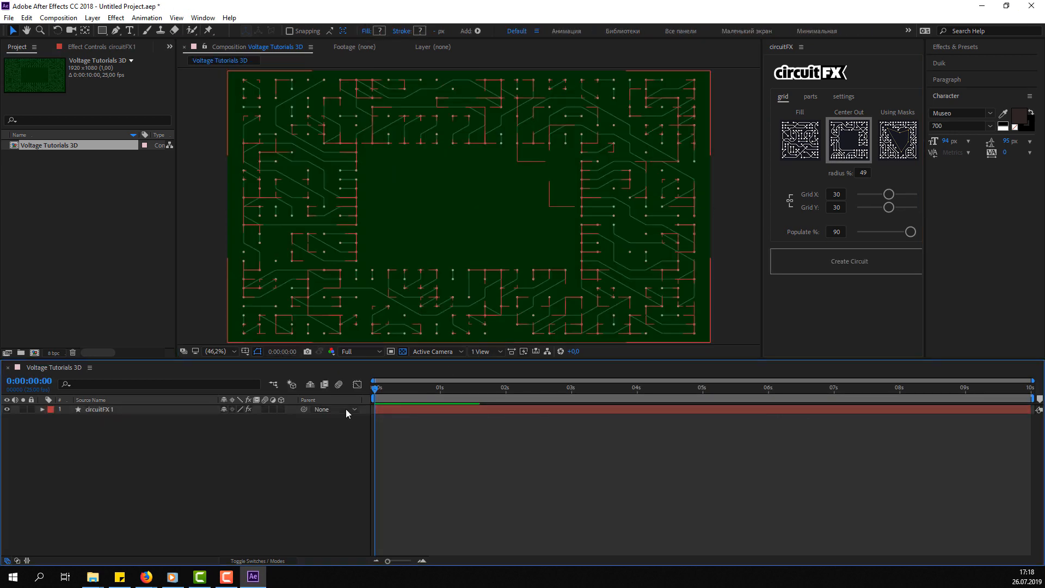
left_click_drag(380, 390, 334, 386)
left_click(361, 351)
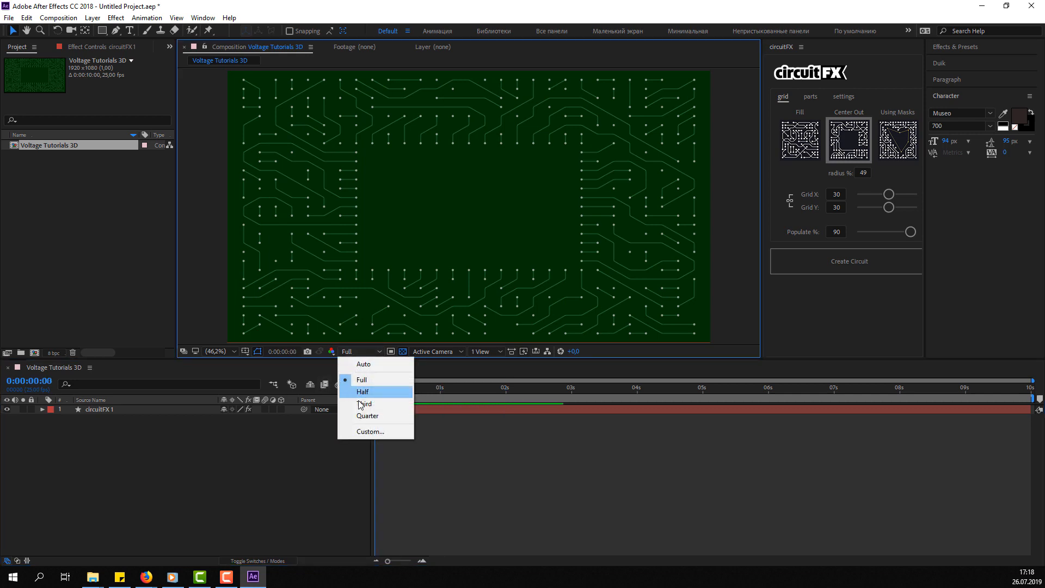
left_click(359, 415)
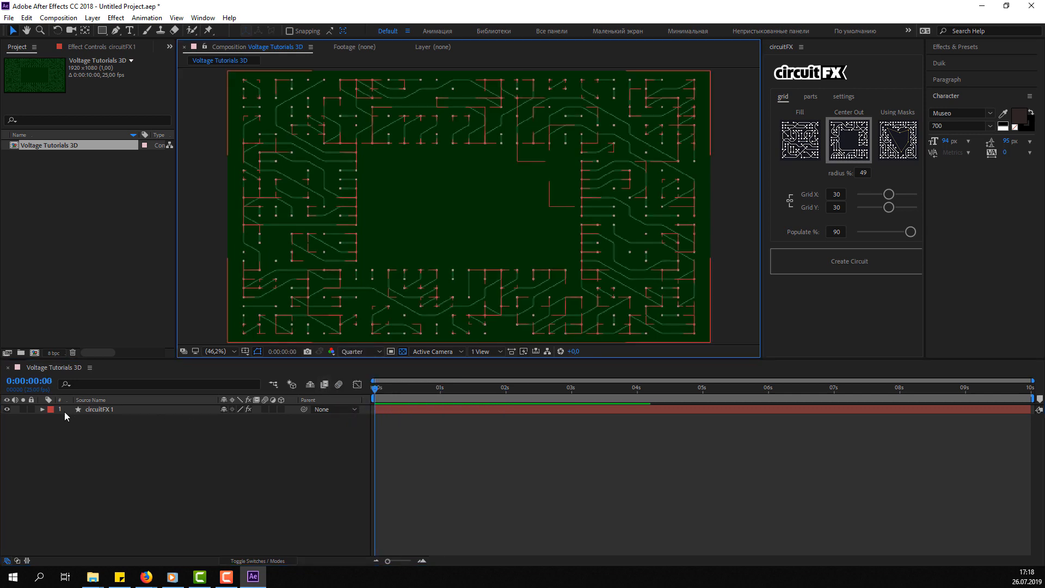
Hide the backplate group inside the circuitFX 1 layer and turn off the transparency grid to show the black background
left_click(42, 410)
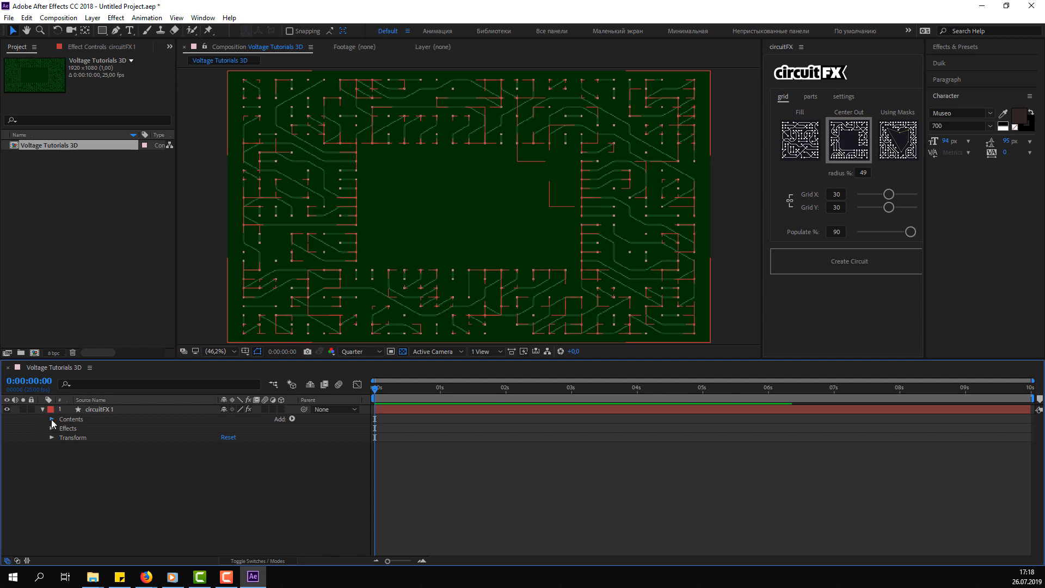
left_click(51, 420)
left_click(85, 448)
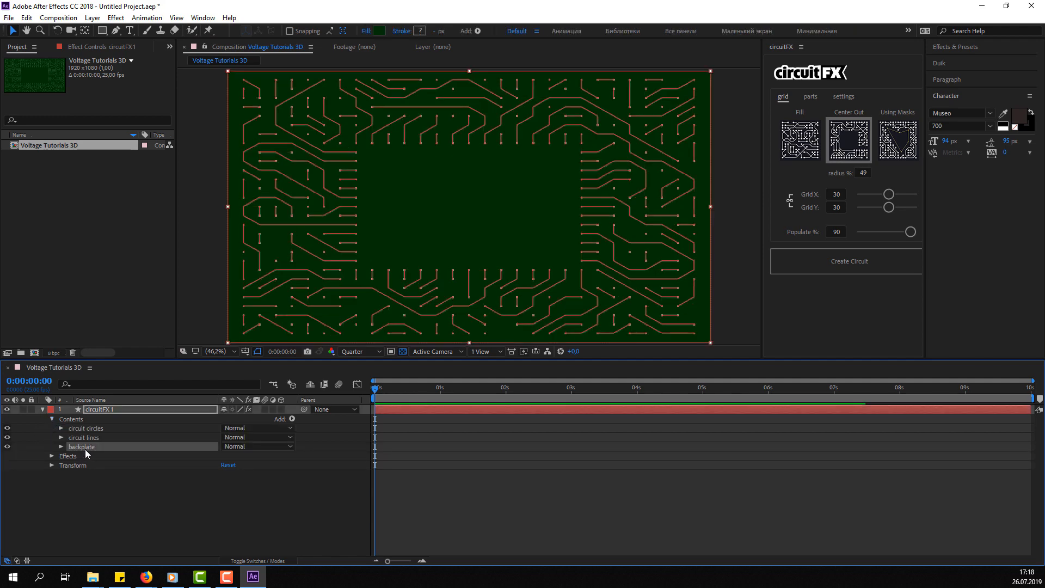
left_click(7, 446)
left_click(71, 499)
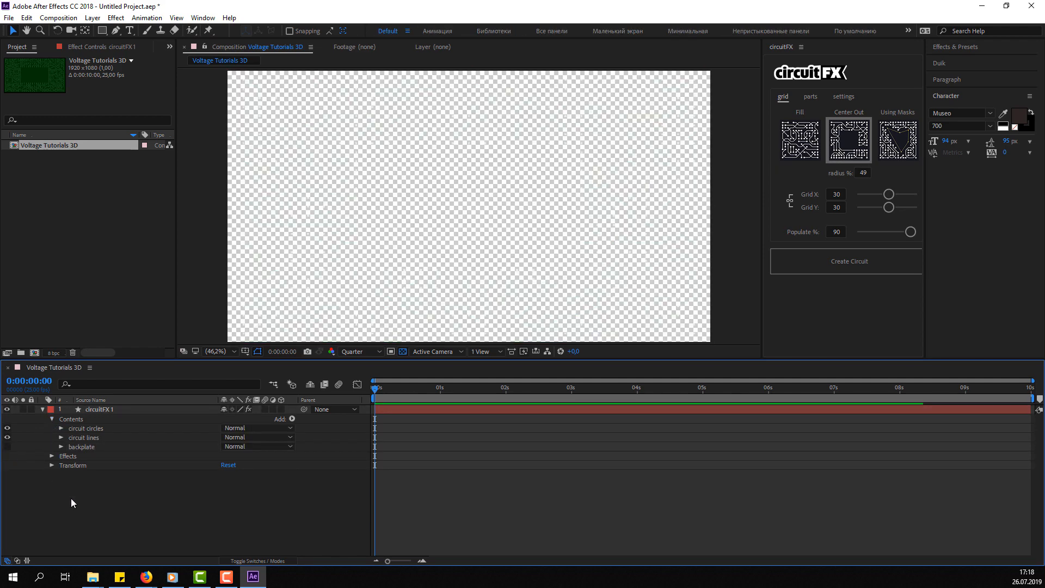
left_click(405, 353)
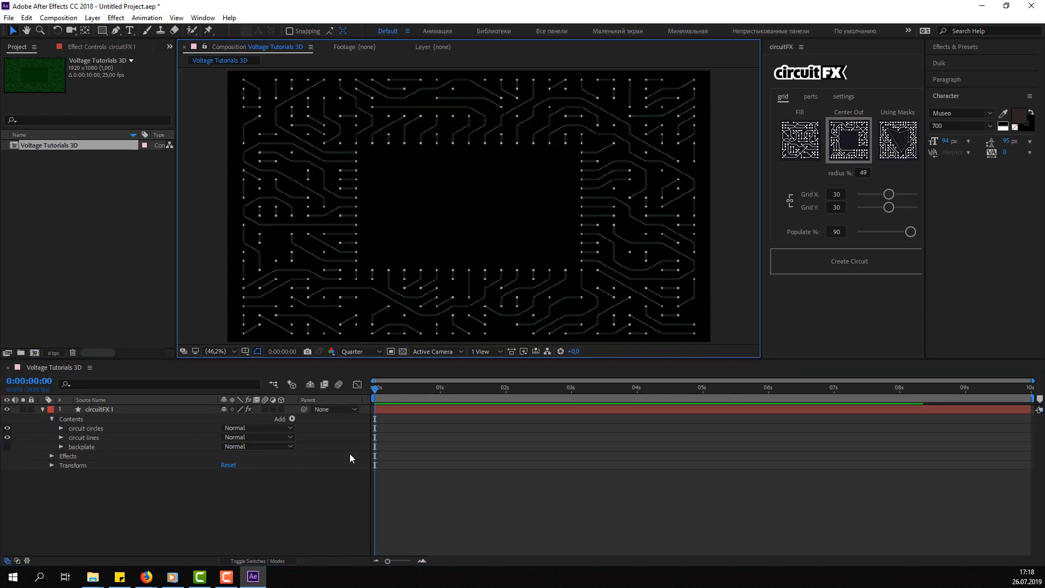
left_click(42, 410)
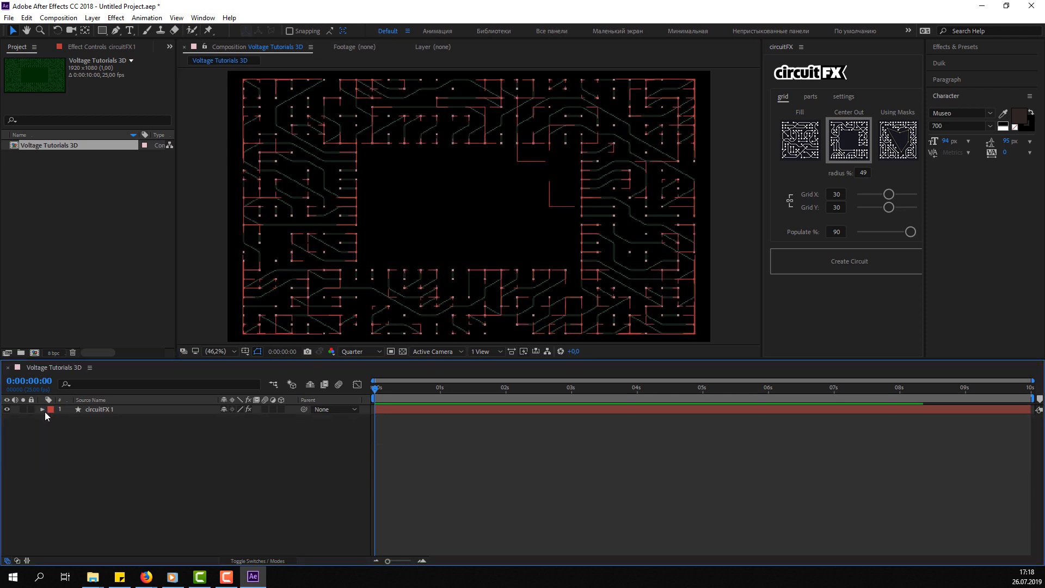
left_click(191, 440)
Set the trim Start of the circuit lines to 35 in the circuitFX 1 layer's effects
left_click(115, 410)
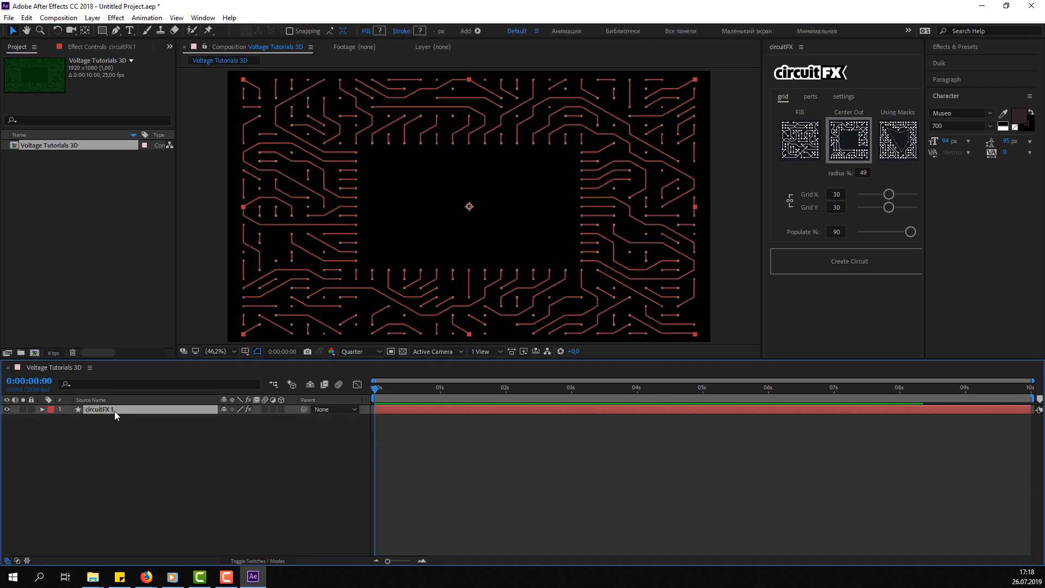
left_click(87, 45)
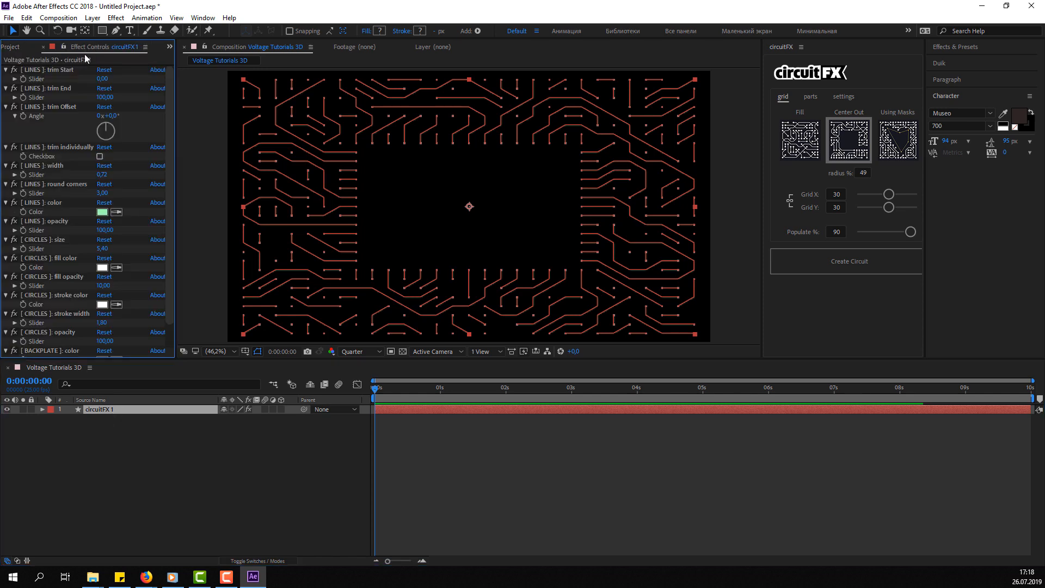
left_click(101, 79)
left_click(239, 459)
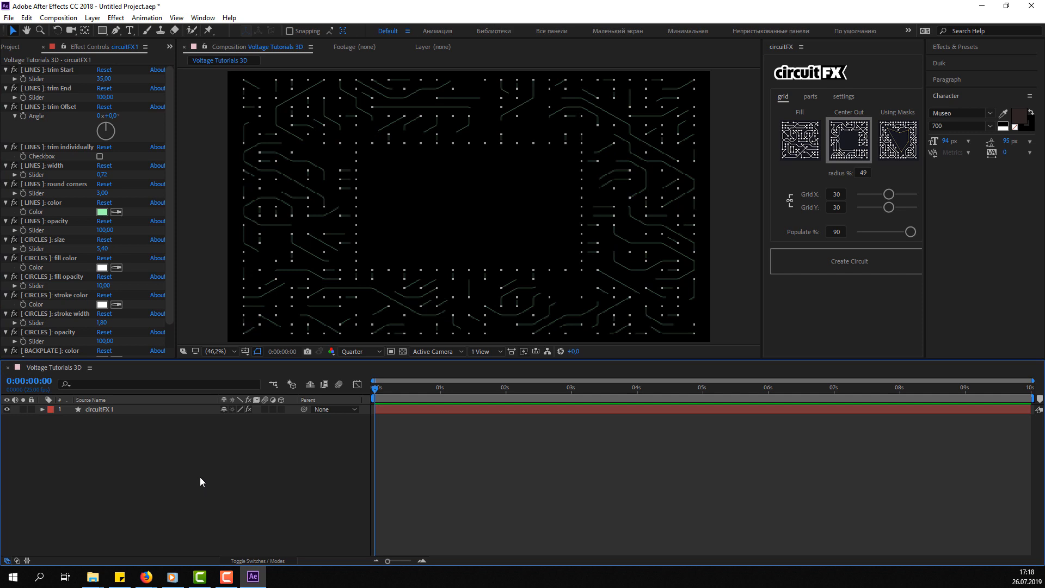
Try the lines' trim Offset at 40° with Half and Quarter preview resolution, and return the angle to 0°
left_click(361, 351)
left_click(352, 393)
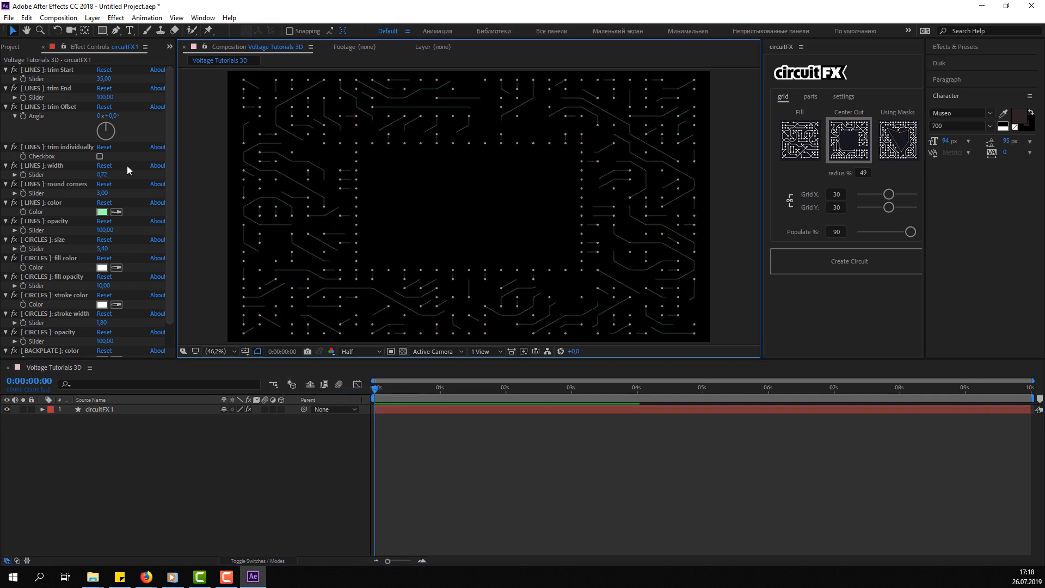
left_click_drag(116, 120, 218, 214)
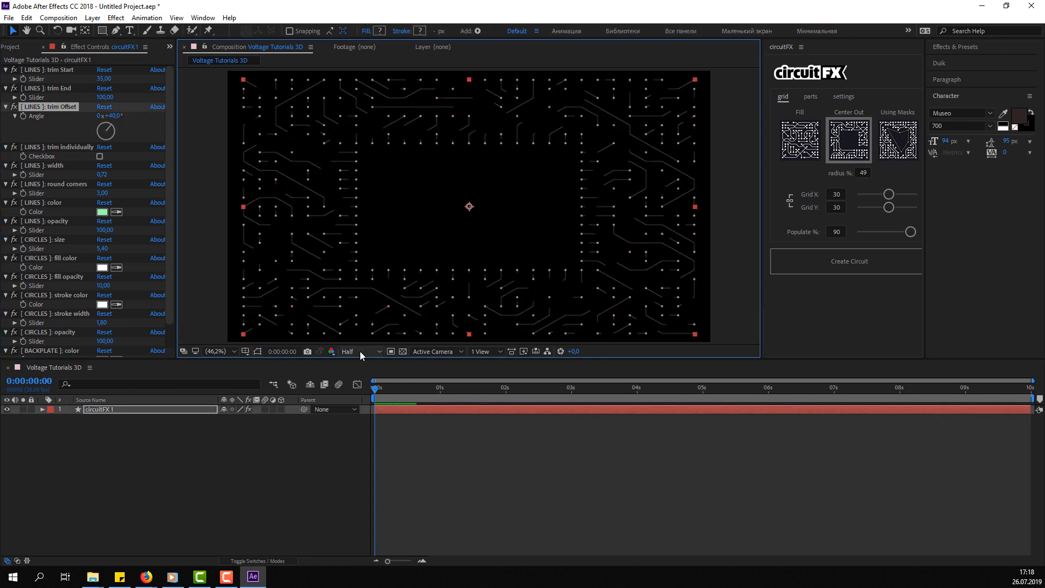
left_click(360, 351)
left_click(354, 416)
left_click_drag(110, 115, 237, 125)
key("ctrl+z")
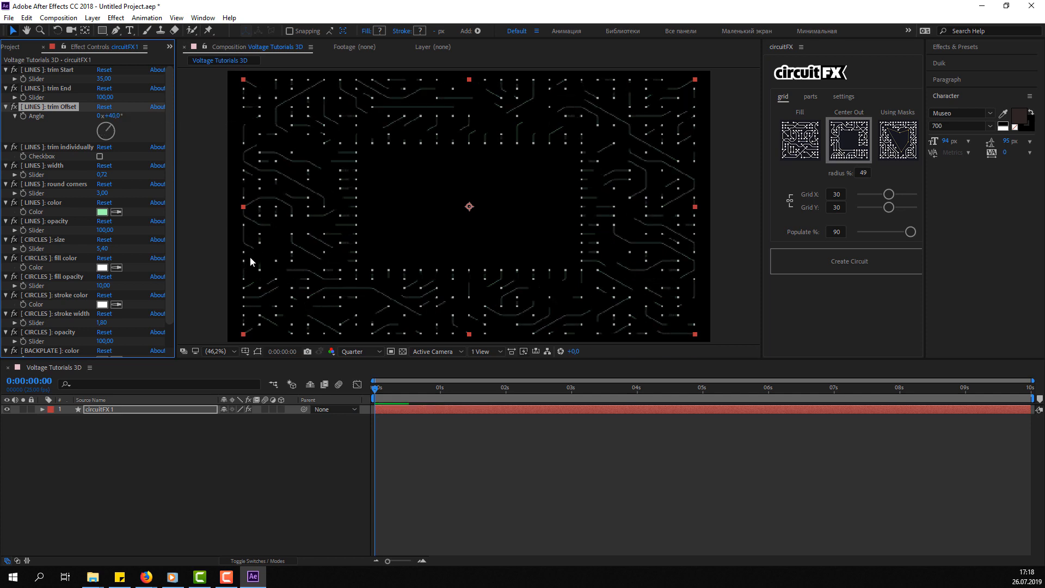
left_click(112, 116)
type("0")
key("Return")
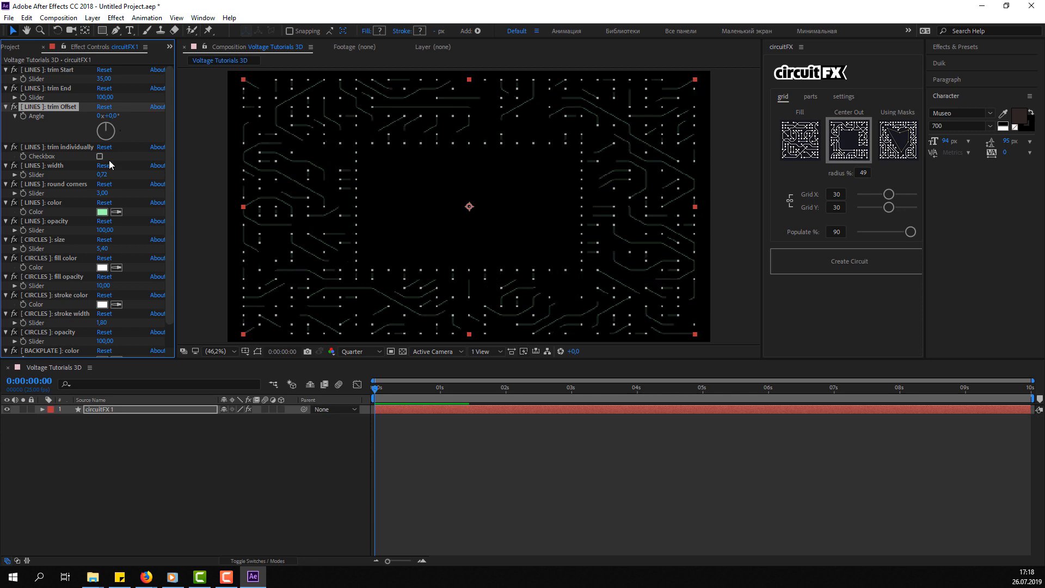
Animate the lines' trim Offset angle with the expression time*45
left_click(22, 116, "alt")
type("time")
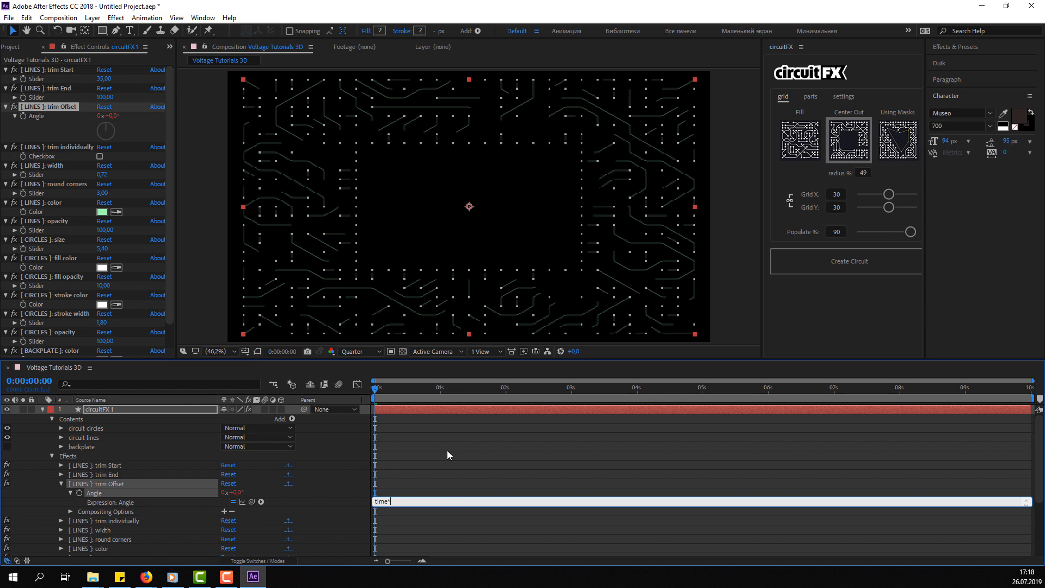
type("*45")
key("KP_Enter")
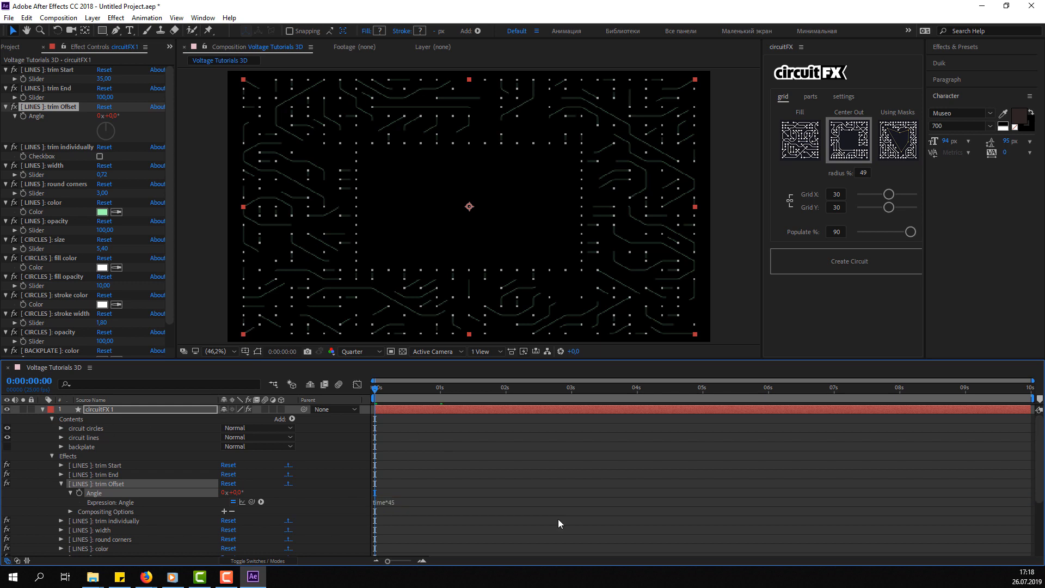
Preview the circuit line animation, raise the preview resolution to Full, and play it again
key("space")
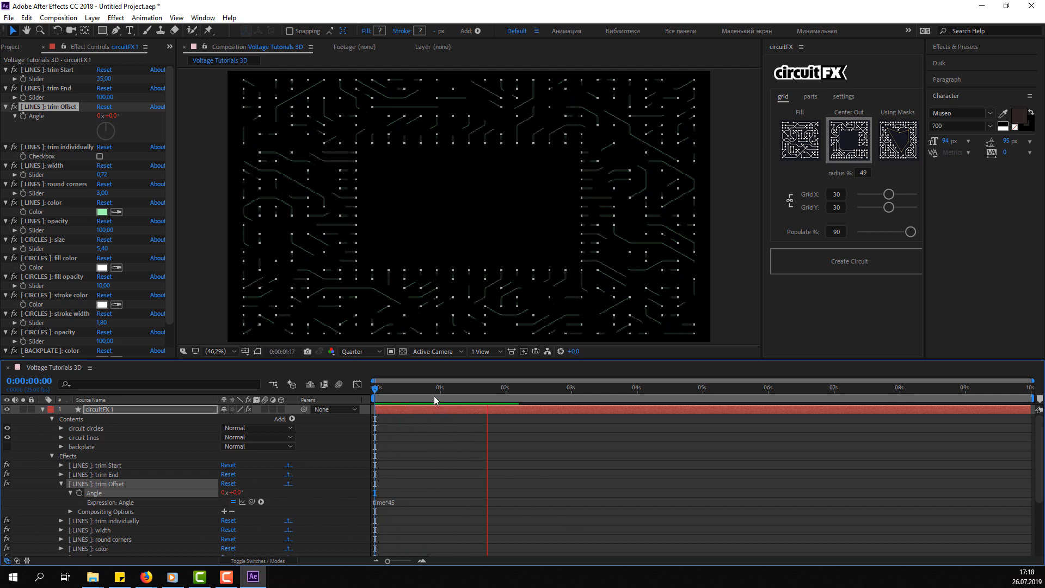
left_click_drag(420, 391, 384, 390)
left_click(354, 353)
left_click(355, 380)
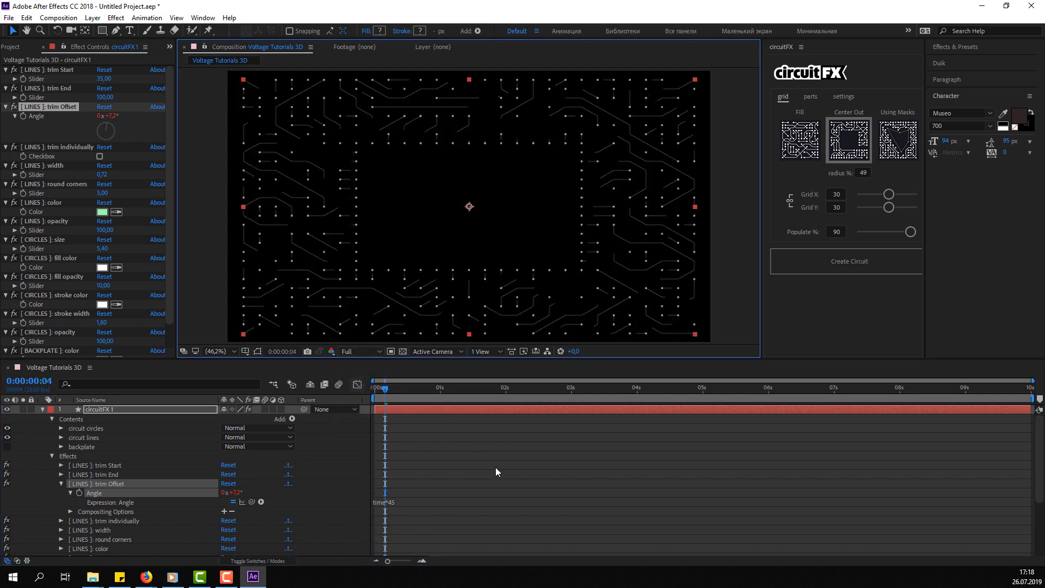
key("space")
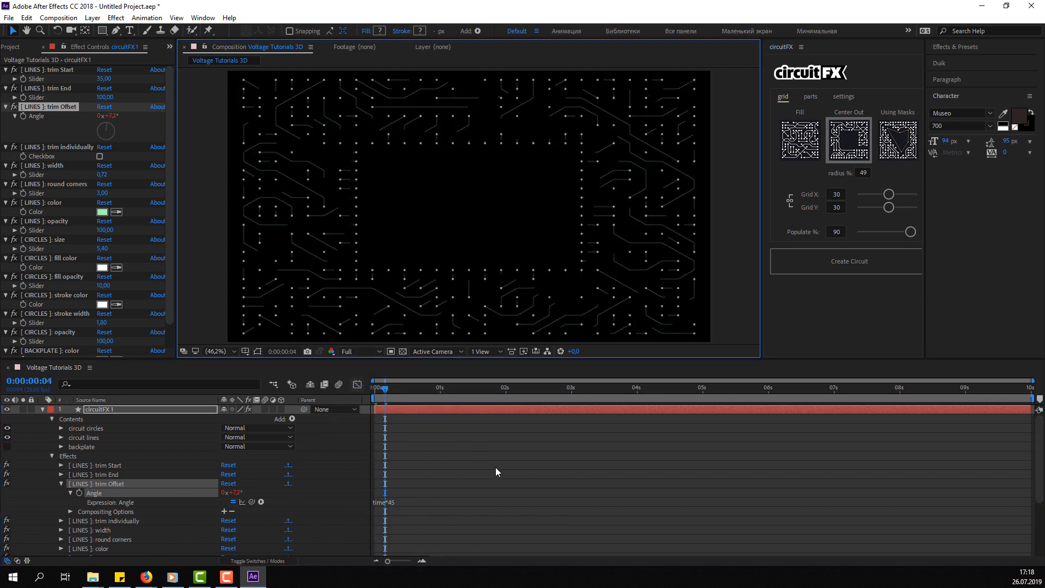
Change the expression on the circuit lines' trim Offset angle to time*75
left_click(446, 393)
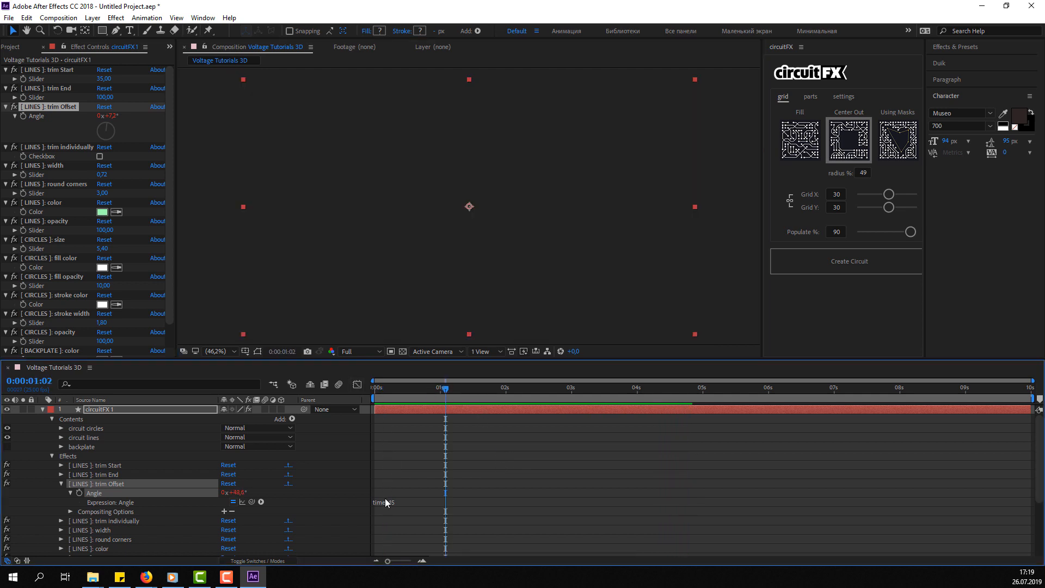
left_click(388, 501)
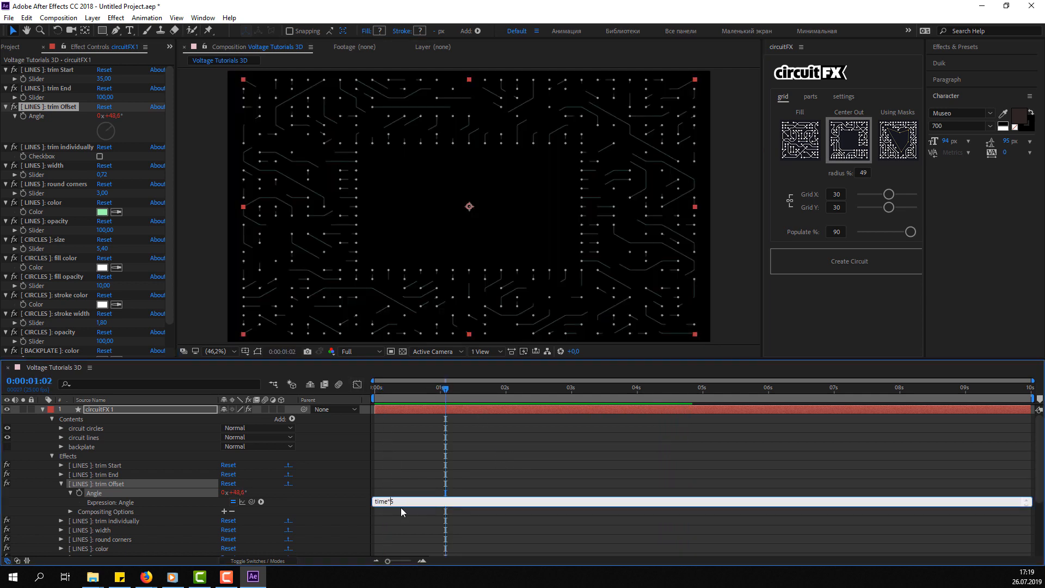
left_click(400, 508)
left_click(483, 500)
type("0")
key("ctrl+z")
left_click(488, 472)
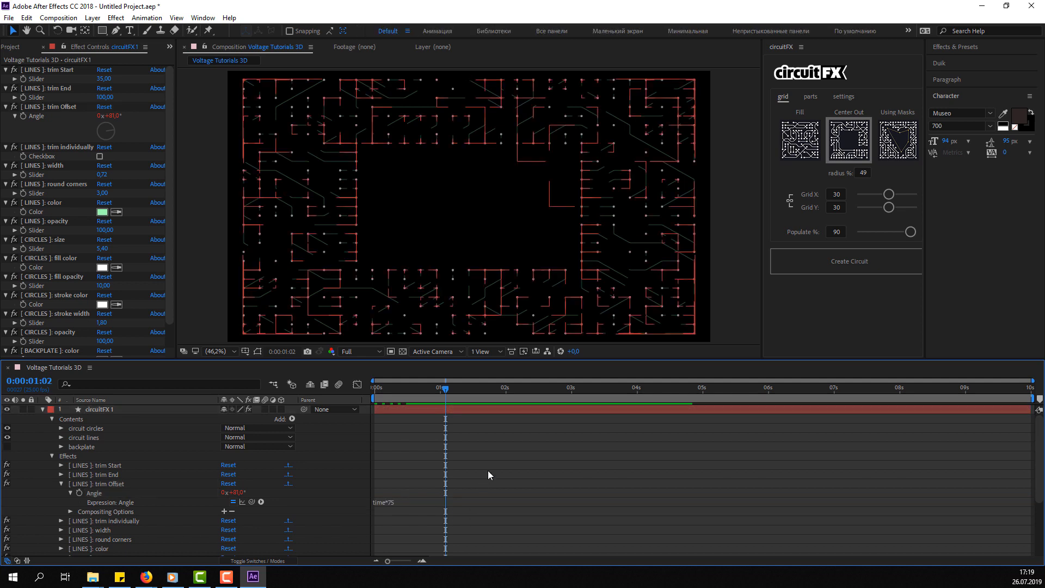
Play back the circuit line animation at different preview magnifications to judge its speed
key("space")
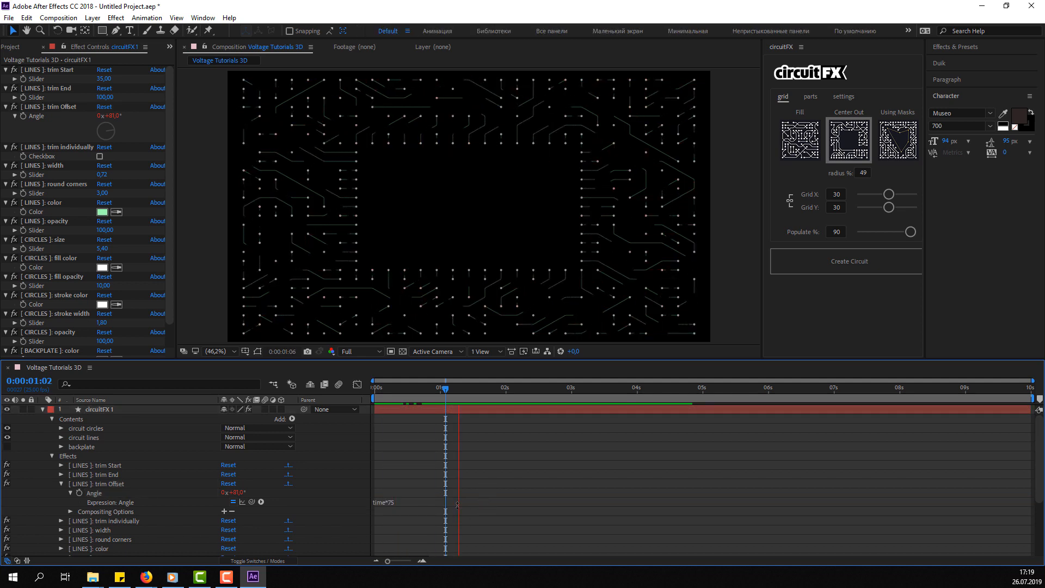
scroll(517, 302, "down", 3)
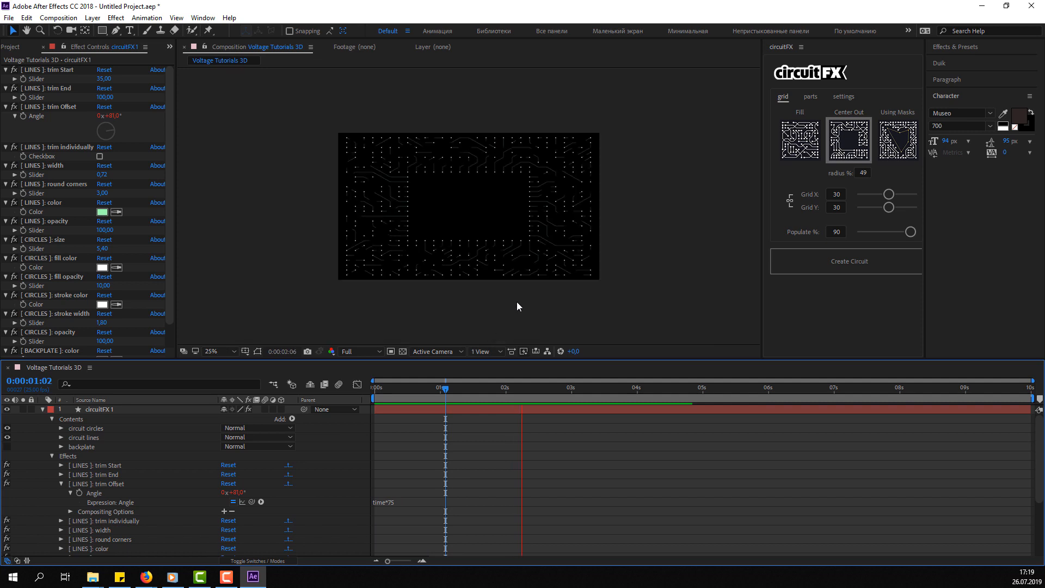
scroll(517, 303, "up", 2)
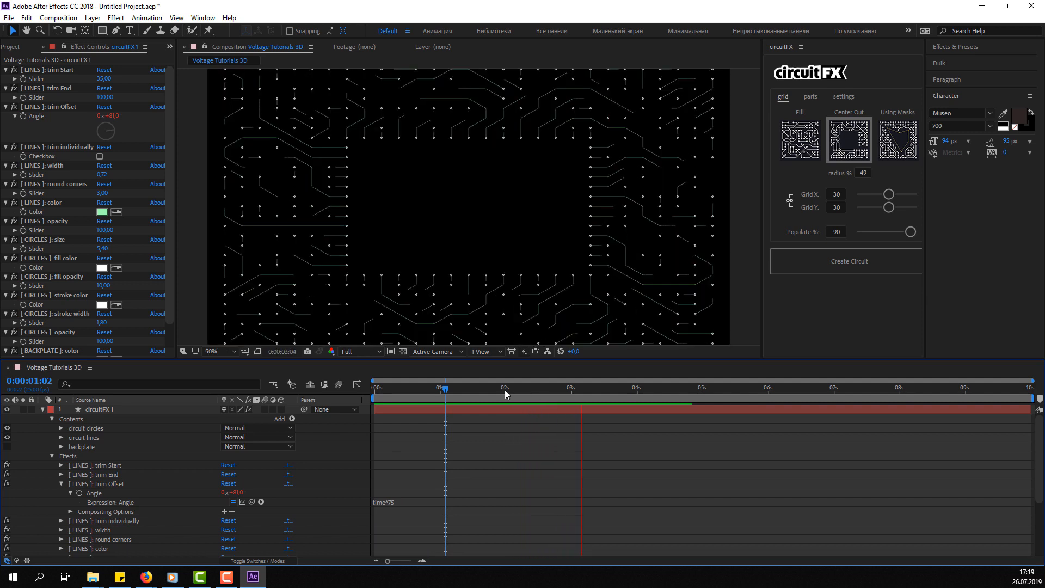
left_click(456, 390)
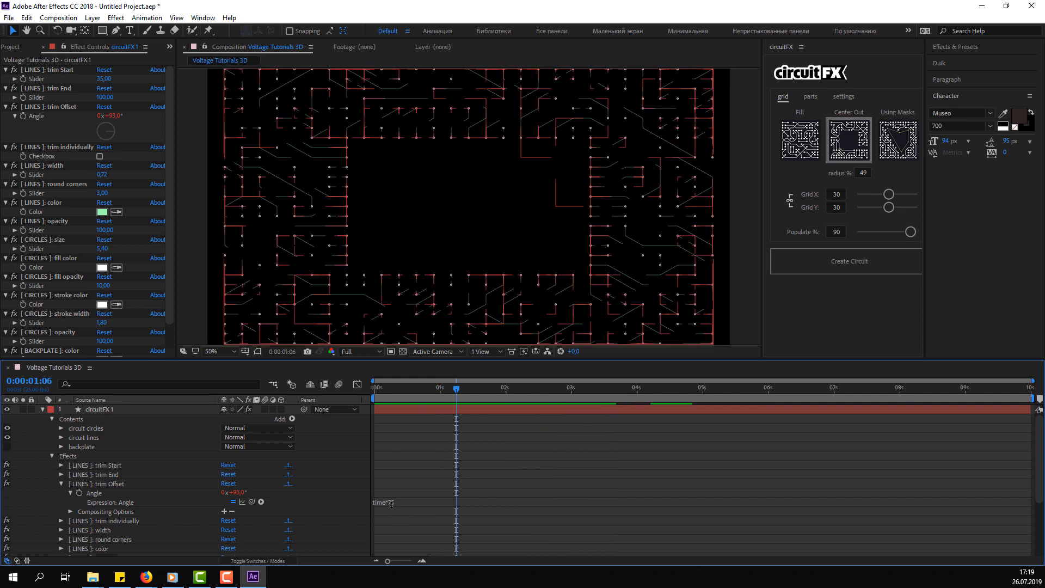
Speed up the lines' trim Offset with the expression time*175 and preview the animation
left_click(391, 503)
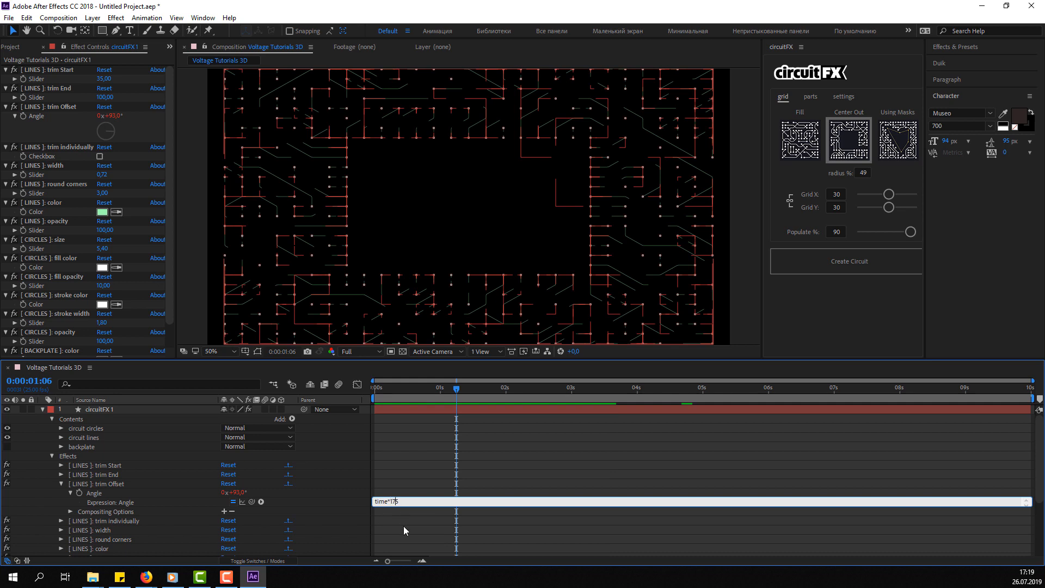
type("1")
left_click(403, 526)
key("space")
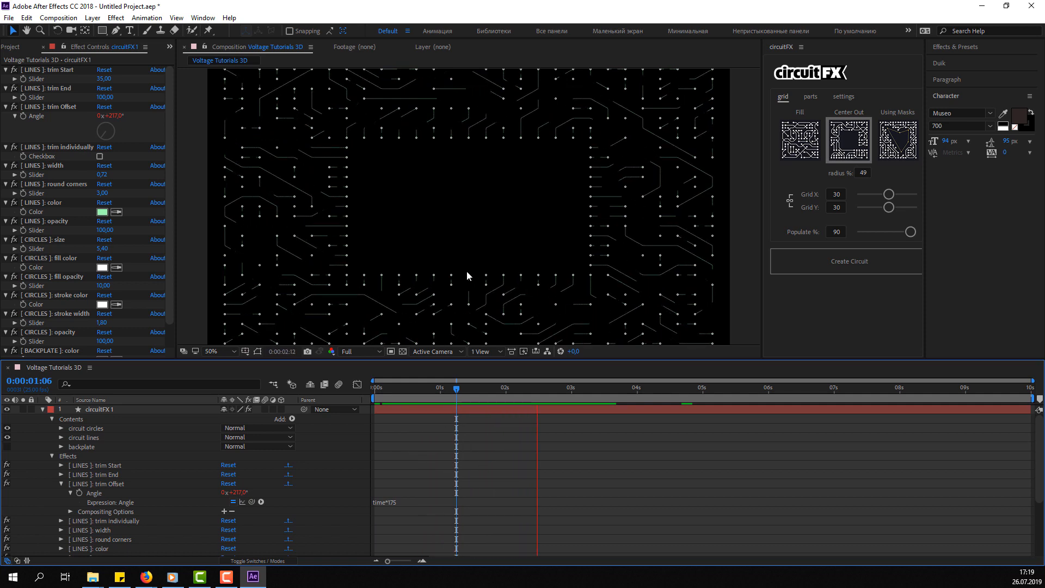
key("space")
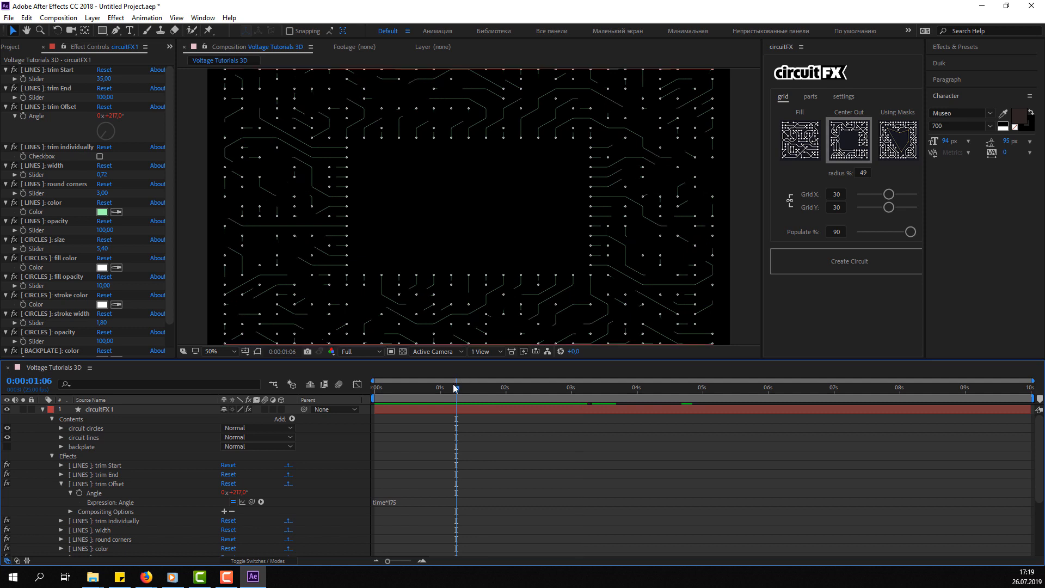
Set the lines' trim Start to 15 and preview the animation
left_click(100, 79)
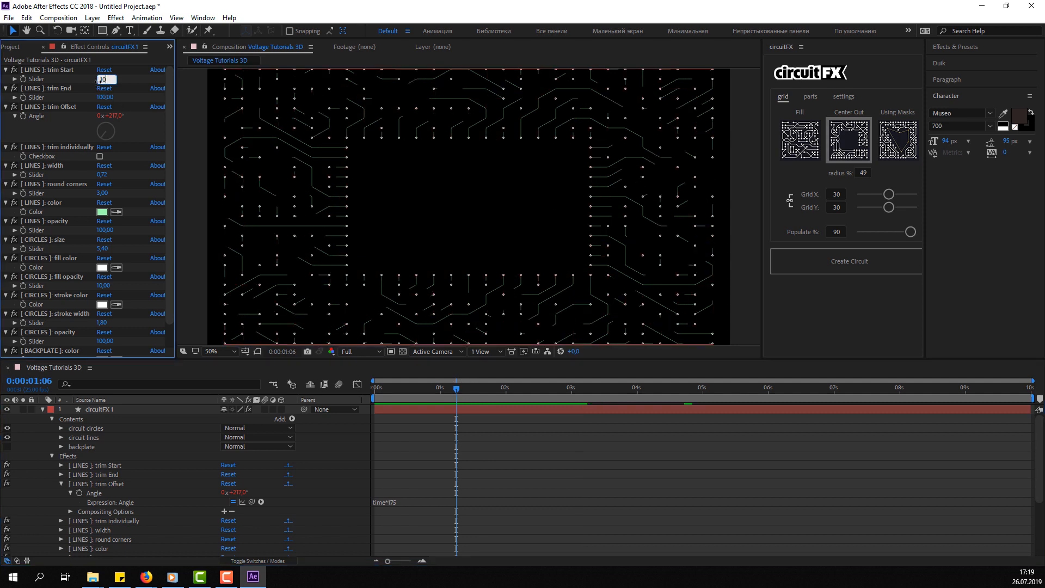
type("15")
key("Return")
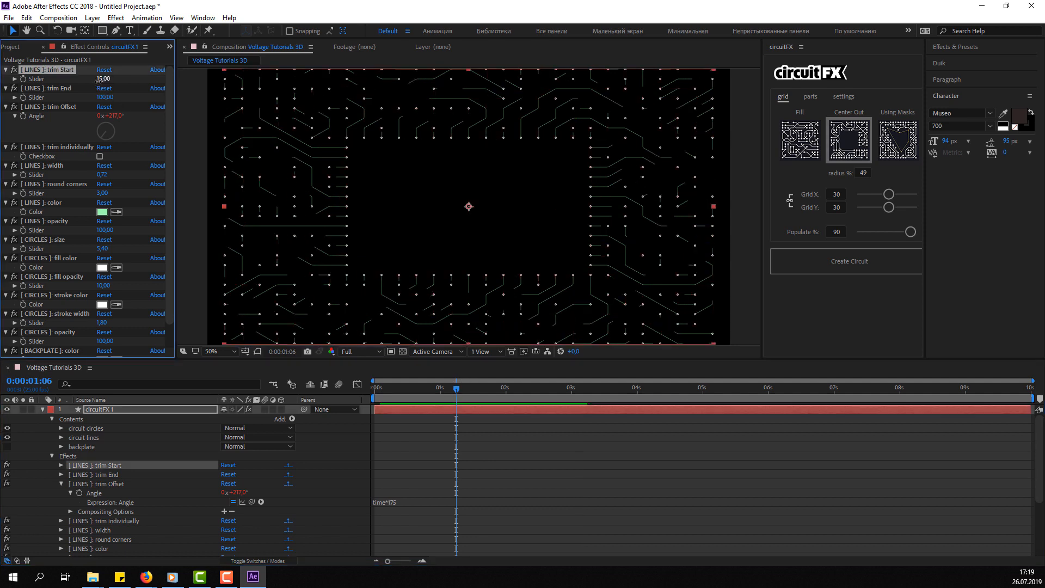
key("space")
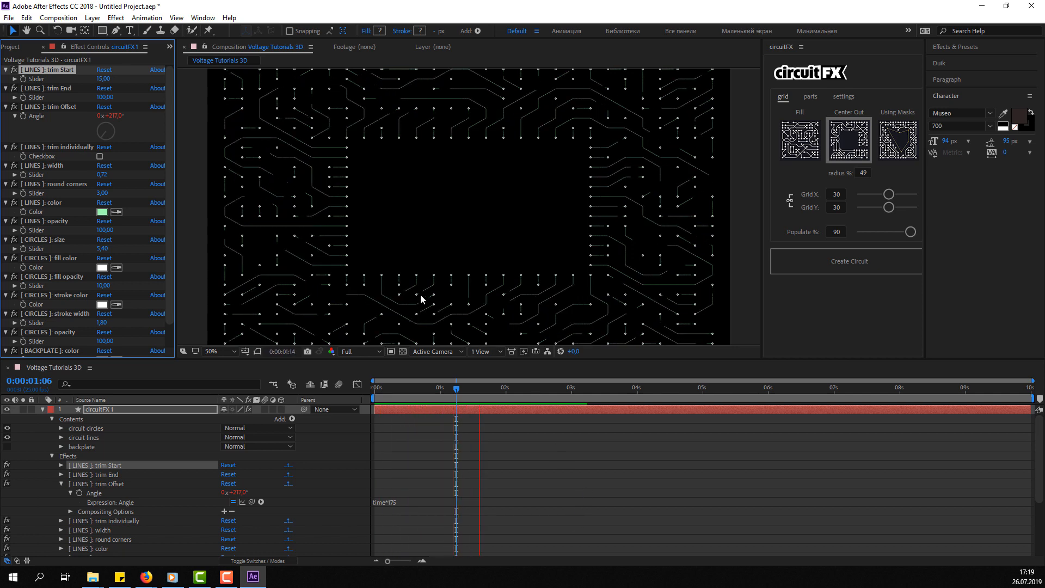
left_click(454, 390)
Try the lines' trim End at 10, and set it to 70
left_click(102, 97)
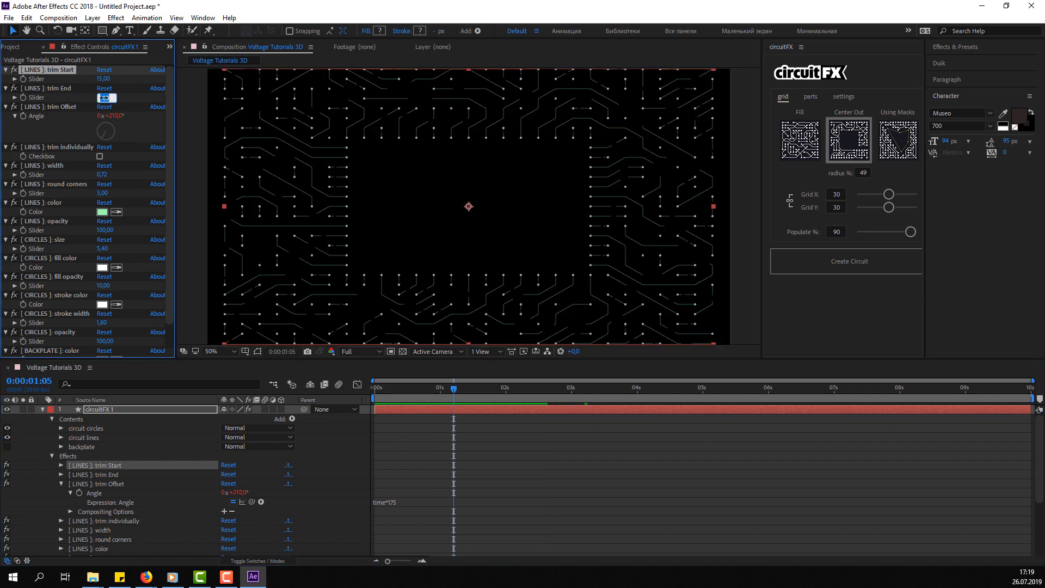
type("10")
key("Return")
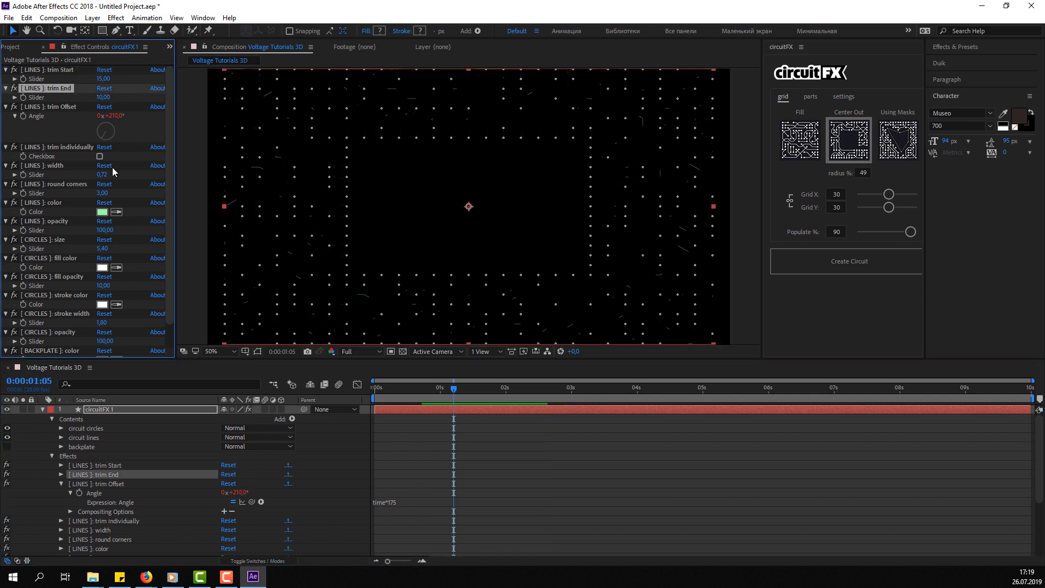
left_click(103, 98)
type("70")
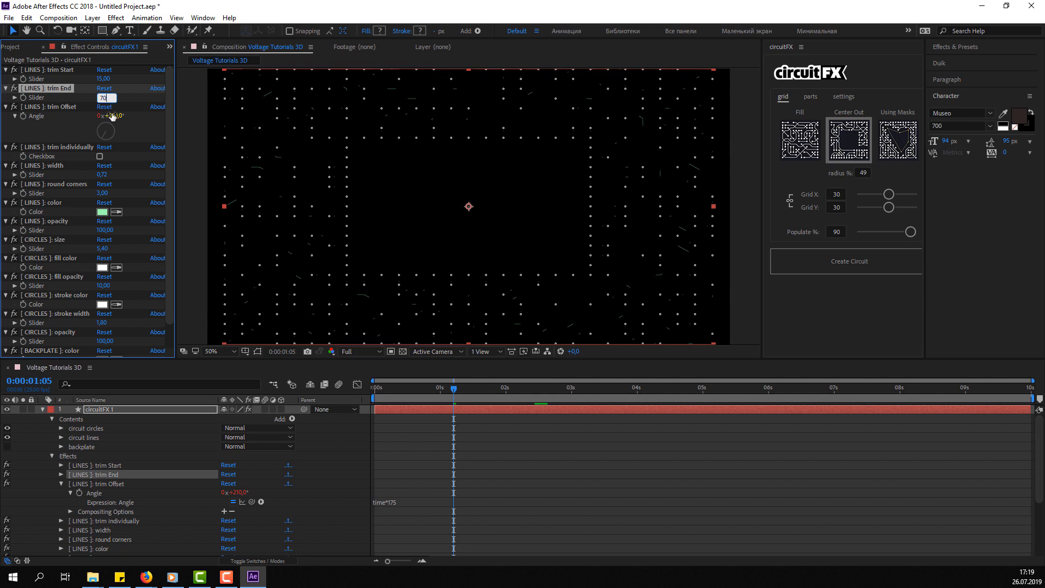
key("Return")
Preview the trimmed line animation from the start of the composition, and park the current time at 0:00:00:05
key("space")
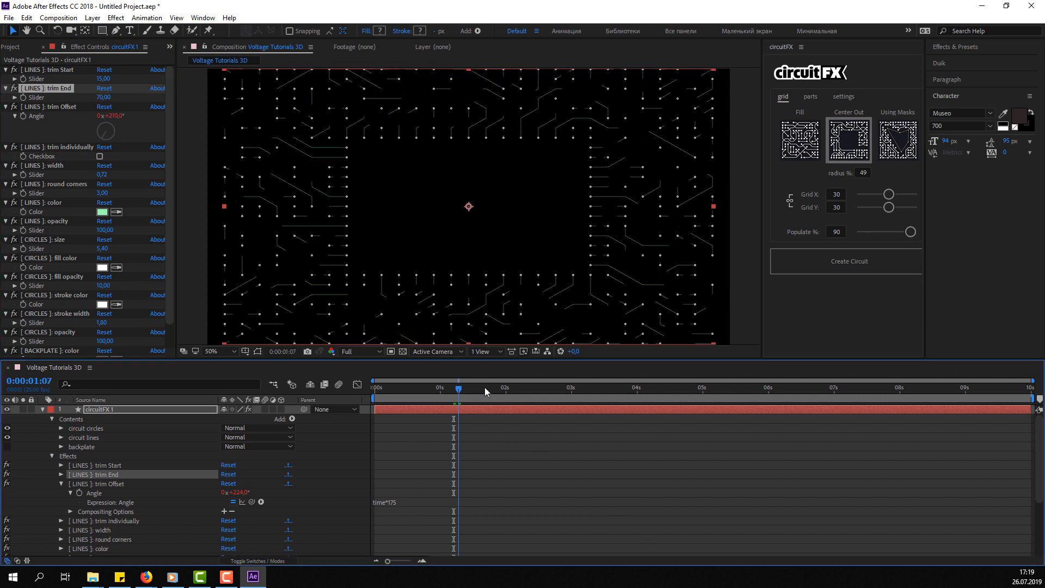
key("Home")
key("space")
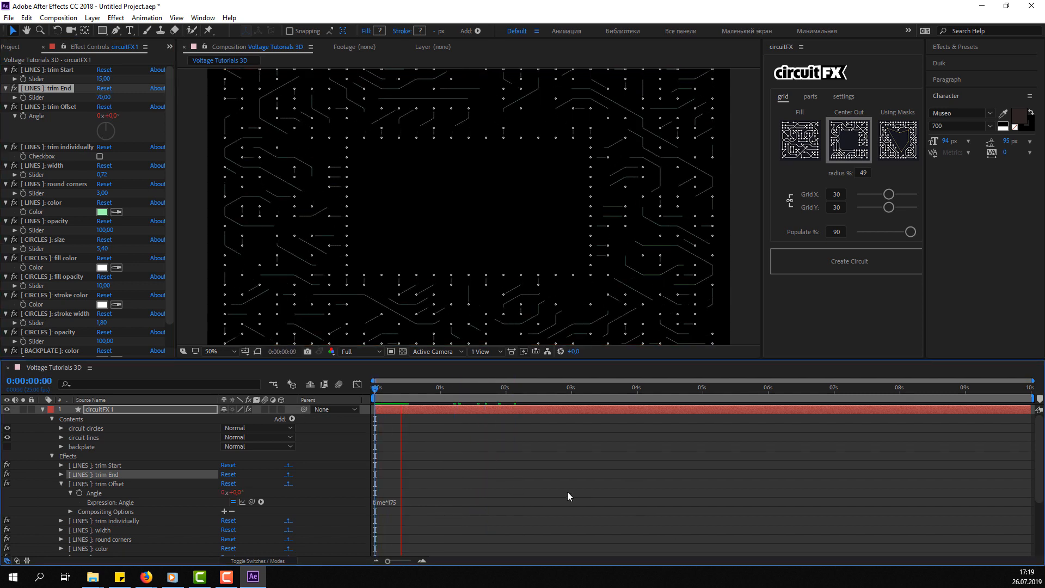
left_click(403, 353)
left_click(403, 352)
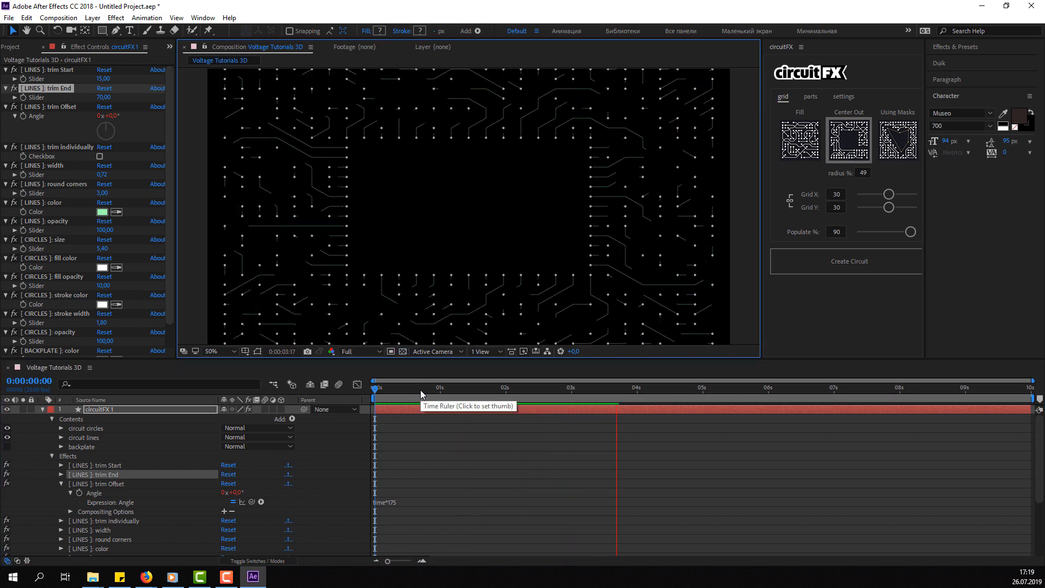
left_click_drag(420, 390, 385, 391)
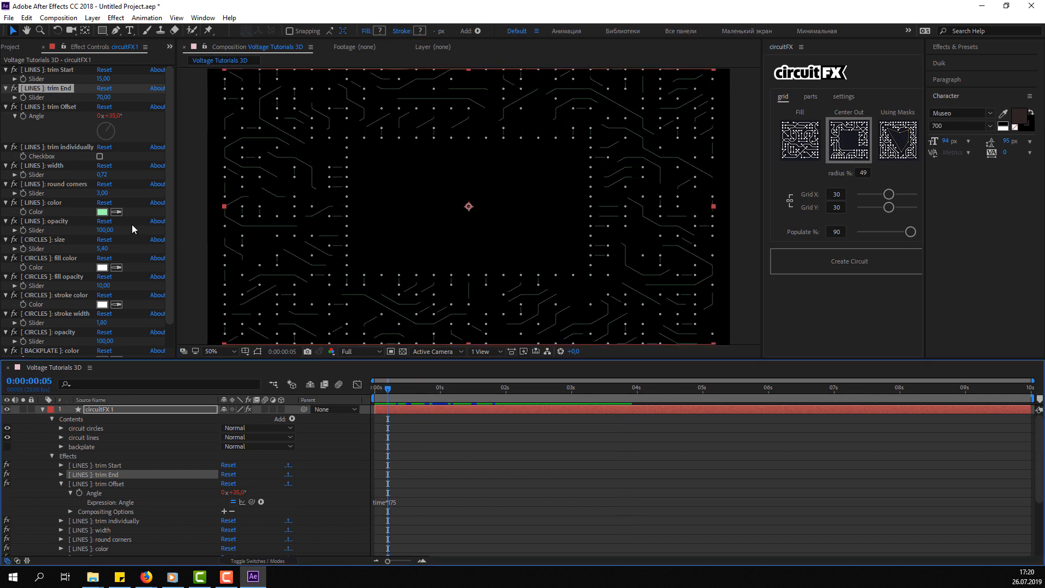
Change the circuit lines' color to the blue 547ABF and preview the result
left_click(101, 211)
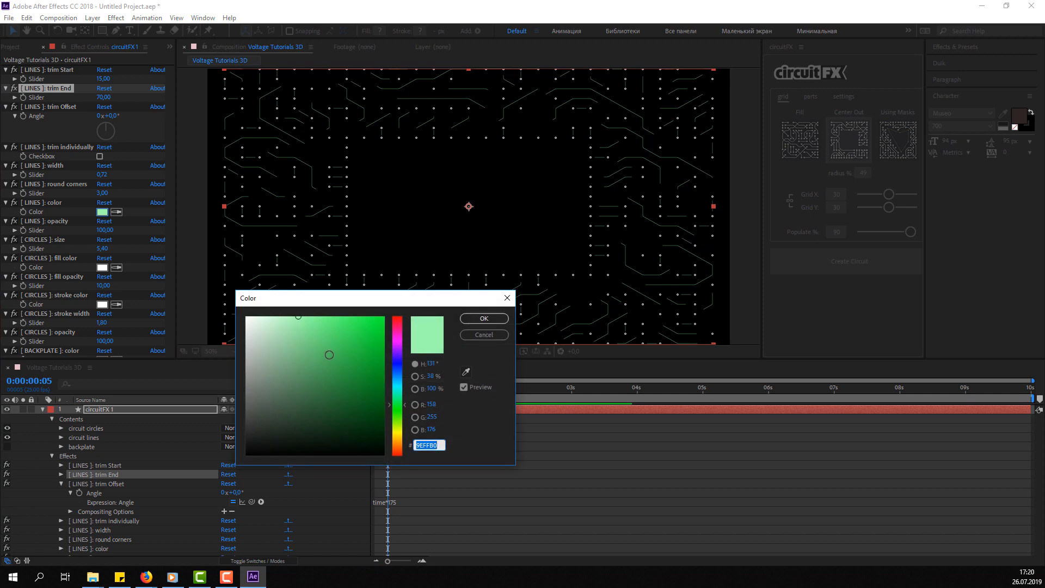
left_click(399, 380)
left_click(394, 371)
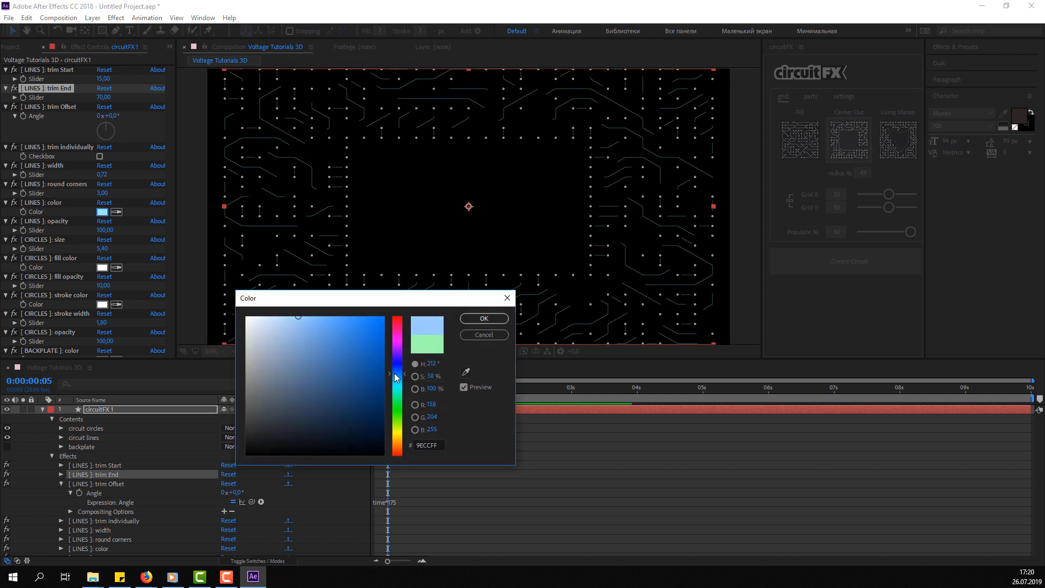
left_click(343, 377)
left_click(324, 351)
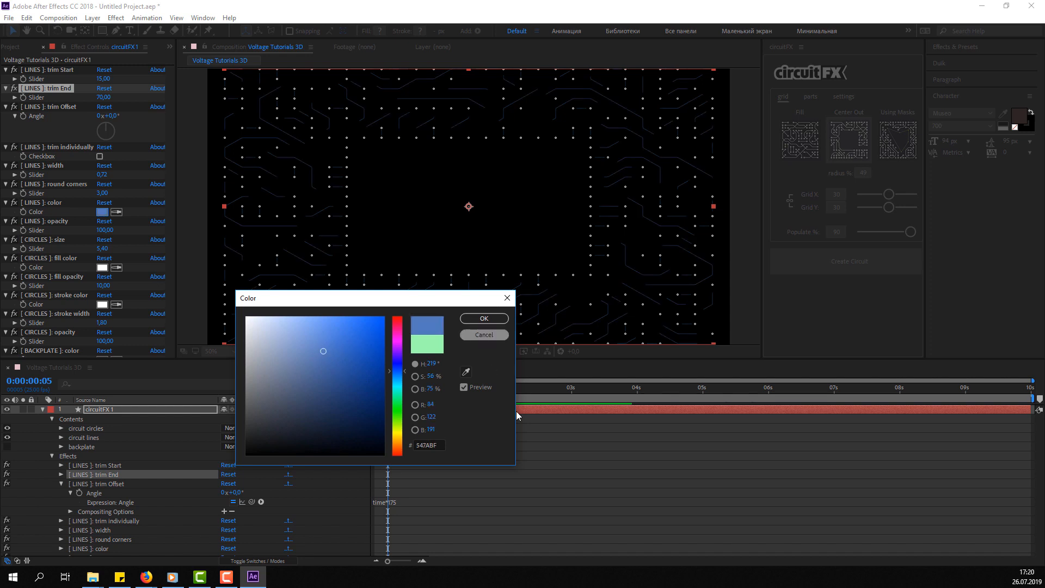
left_click(481, 318)
key("space")
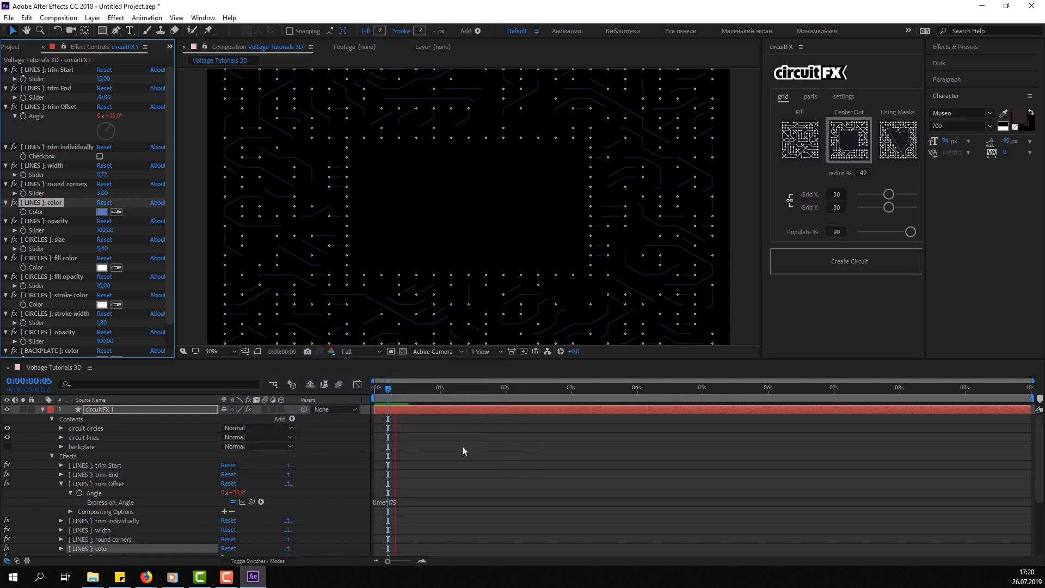
Set the circles' fill color to the dark blue 0E435C
left_click(102, 267)
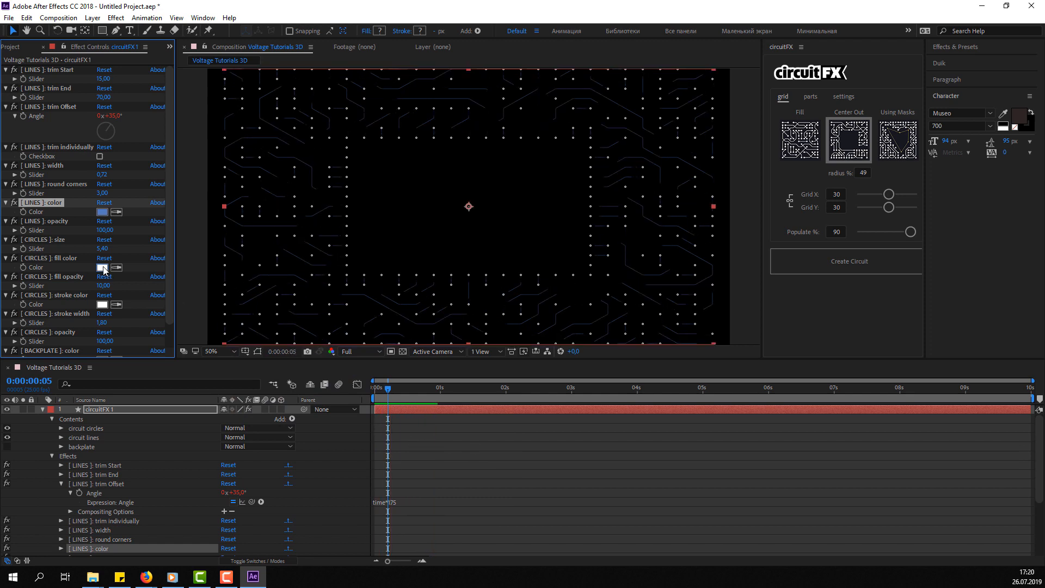
left_click_drag(308, 360, 174, 305)
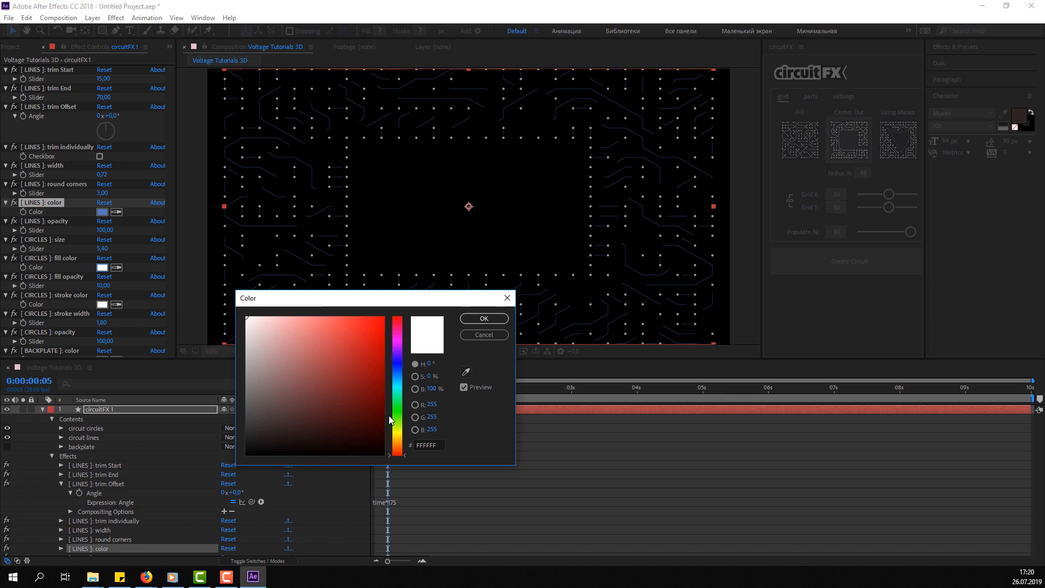
left_click(398, 379)
left_click_drag(350, 338, 244, 261)
left_click(348, 323)
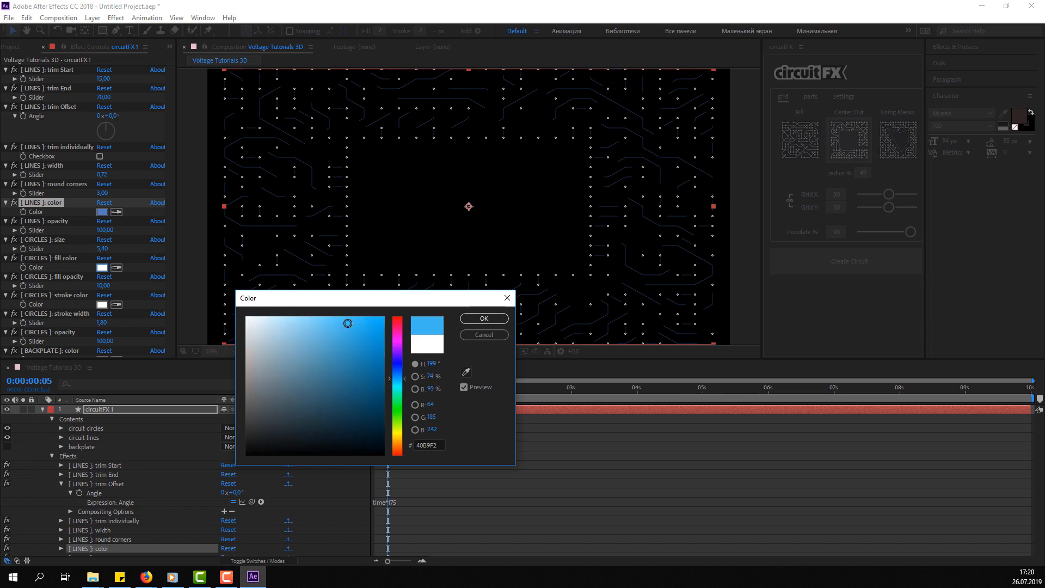
left_click(300, 319)
left_click(362, 405)
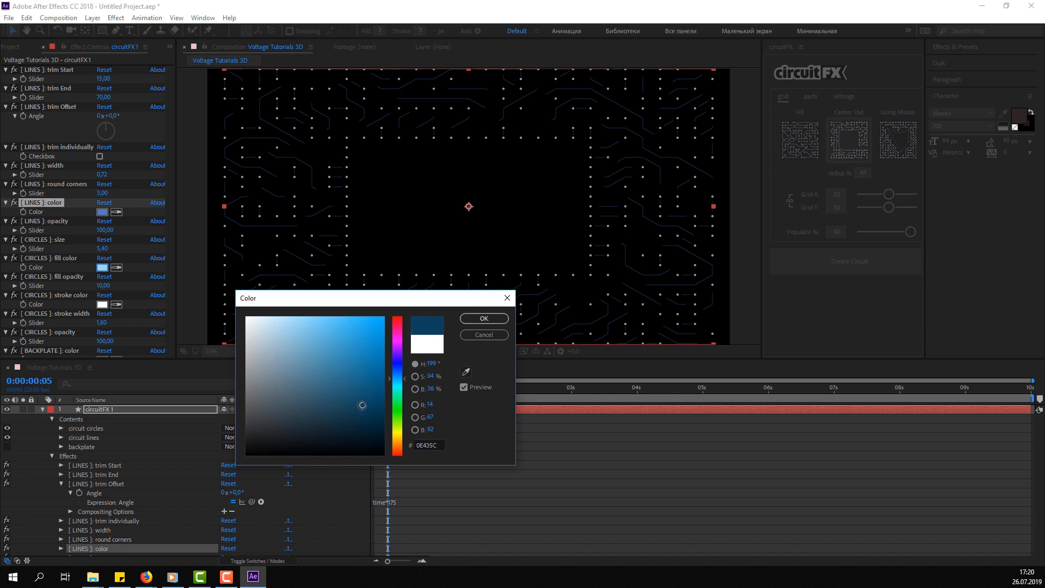
left_click(471, 320)
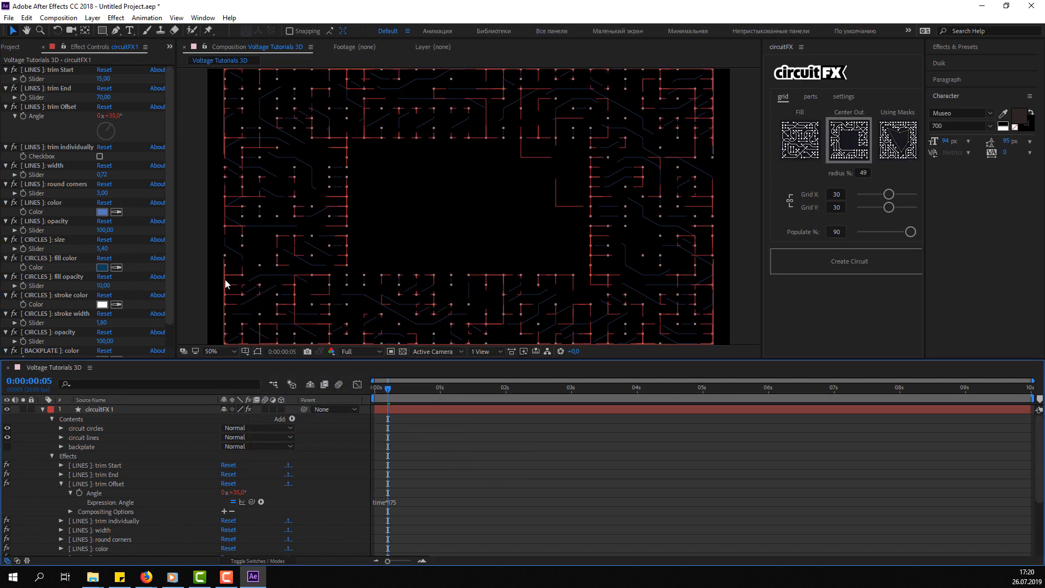
Set the circles' stroke color to the orange FDC250
left_click(101, 304)
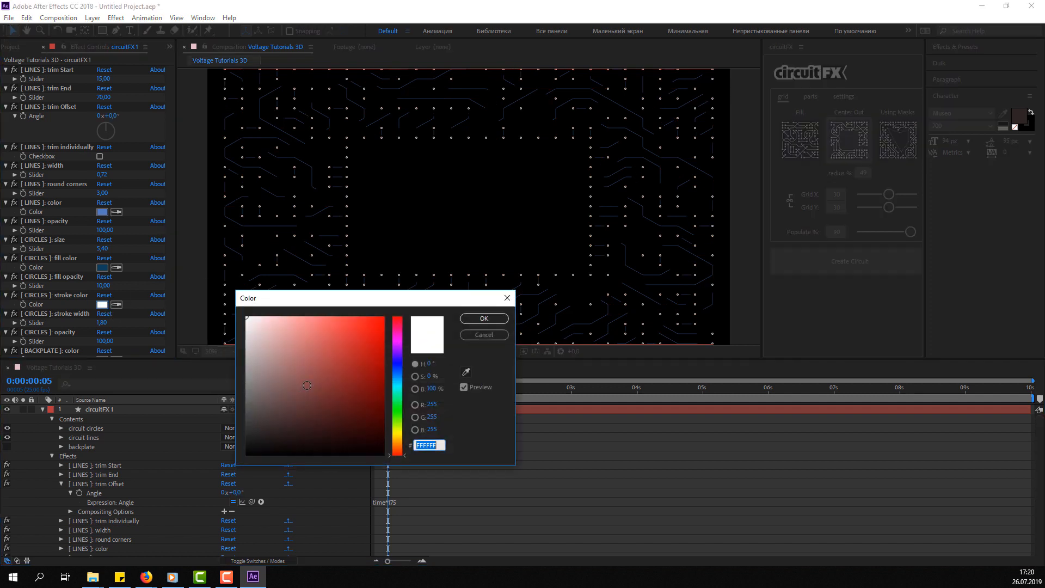
type("3F3F3F")
key("Tab")
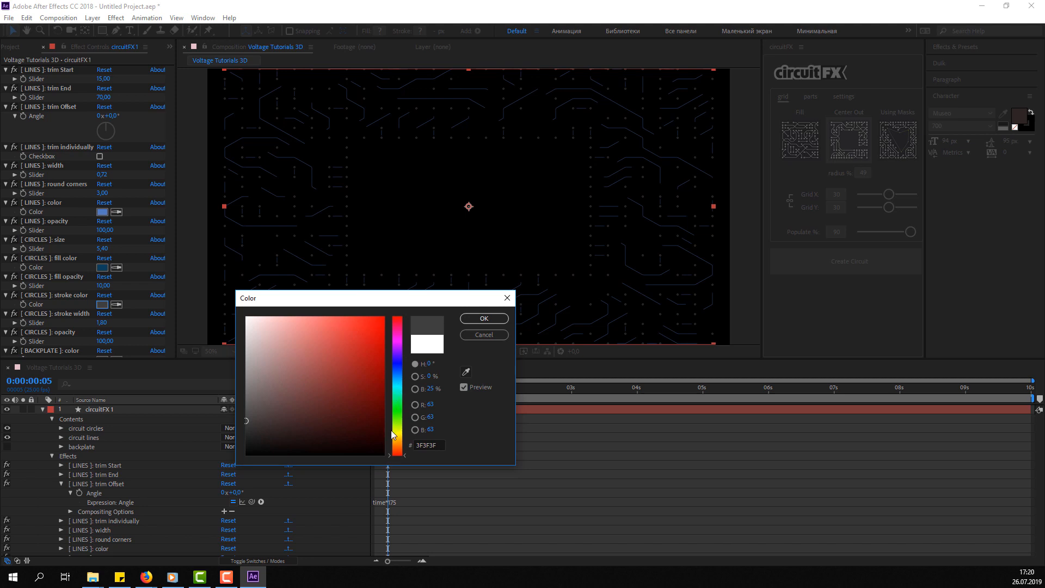
left_click_drag(397, 442, 397, 440)
mouse_move(370, 339)
left_mouse_down()
mouse_move(367, 249)
mouse_move(338, 266)
left_mouse_up()
left_click_drag(370, 332, 340, 318)
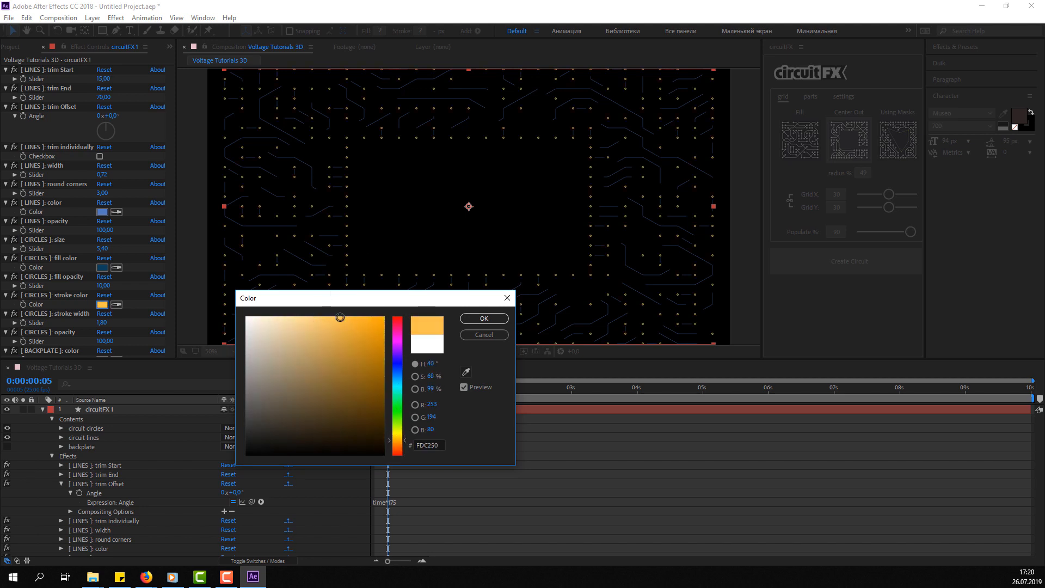
left_click(484, 318)
Check the recolored circuit at 25% and 50% magnification, and collapse the circuitFX 1 layer's properties in the timeline
key("comma")
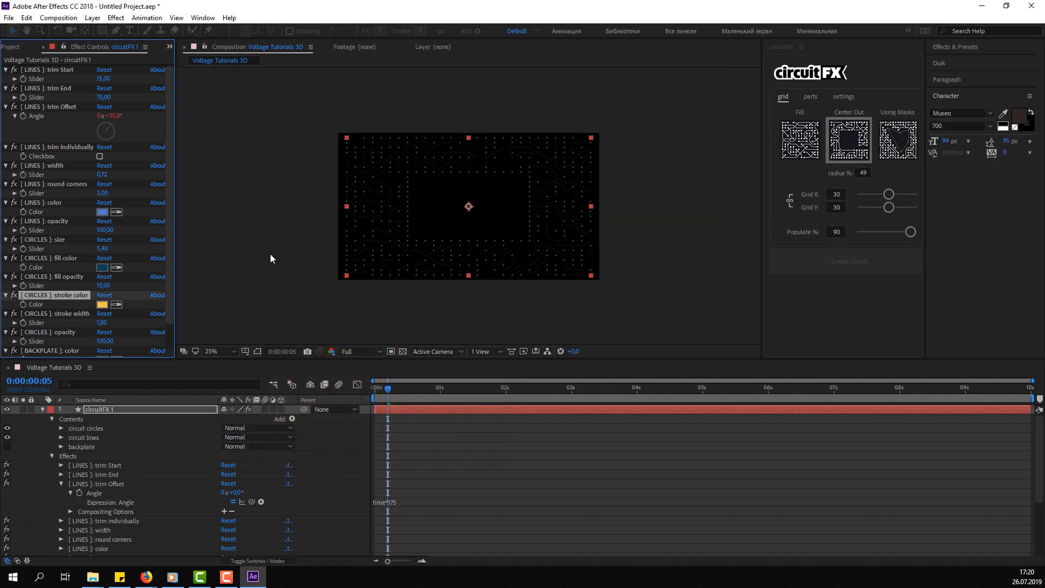
key("period")
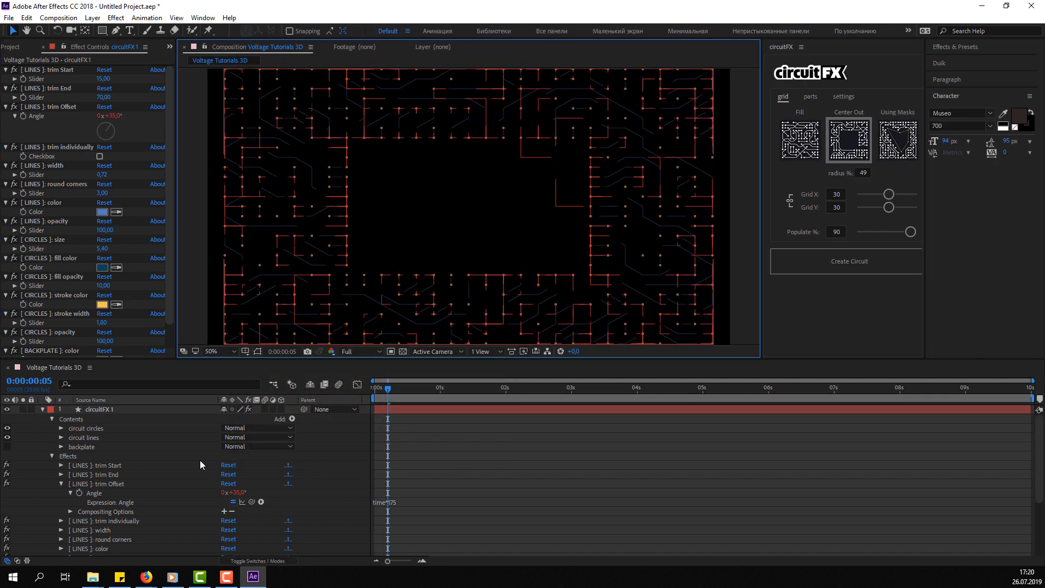
left_click(43, 409)
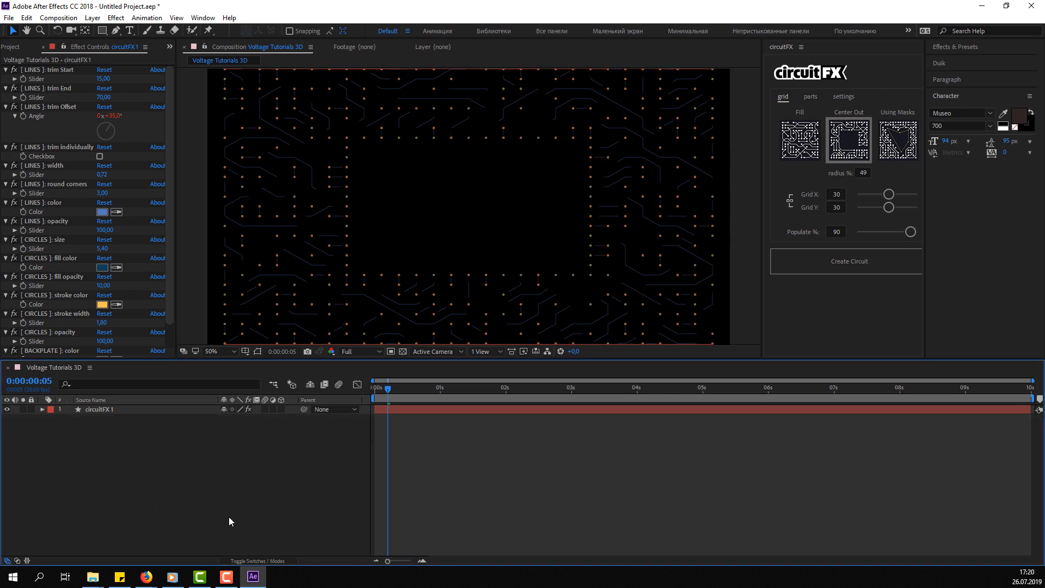
Preview the circuit animation and return the playhead to the start of the composition
key("space")
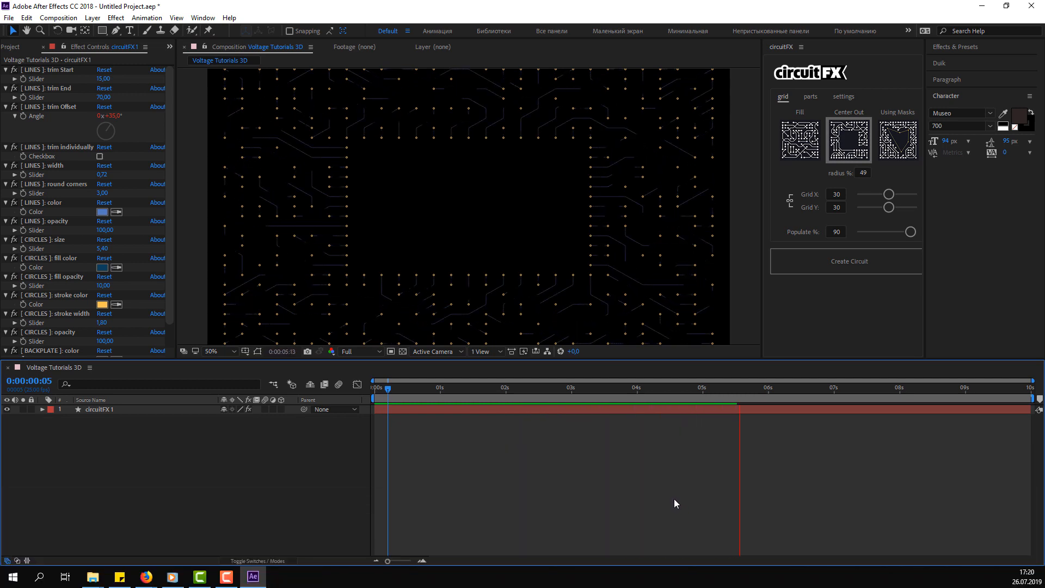
key("space")
left_click_drag(711, 397, 342, 397)
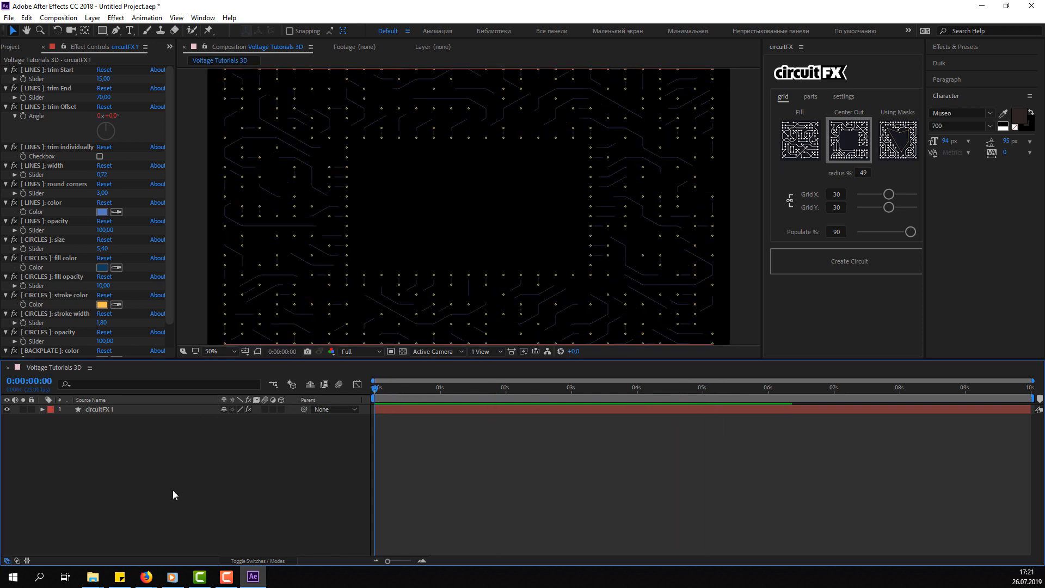
Pre-compose the circuitFX 1 layer into a composition named Texture, moving all attributes into it
left_click(146, 410)
right_click(148, 411)
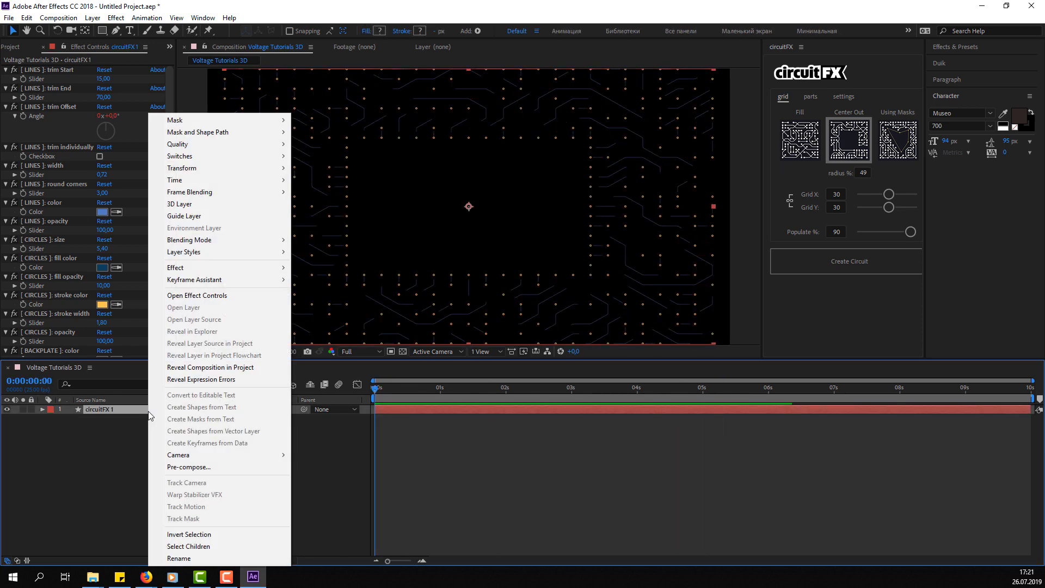
left_click(215, 467)
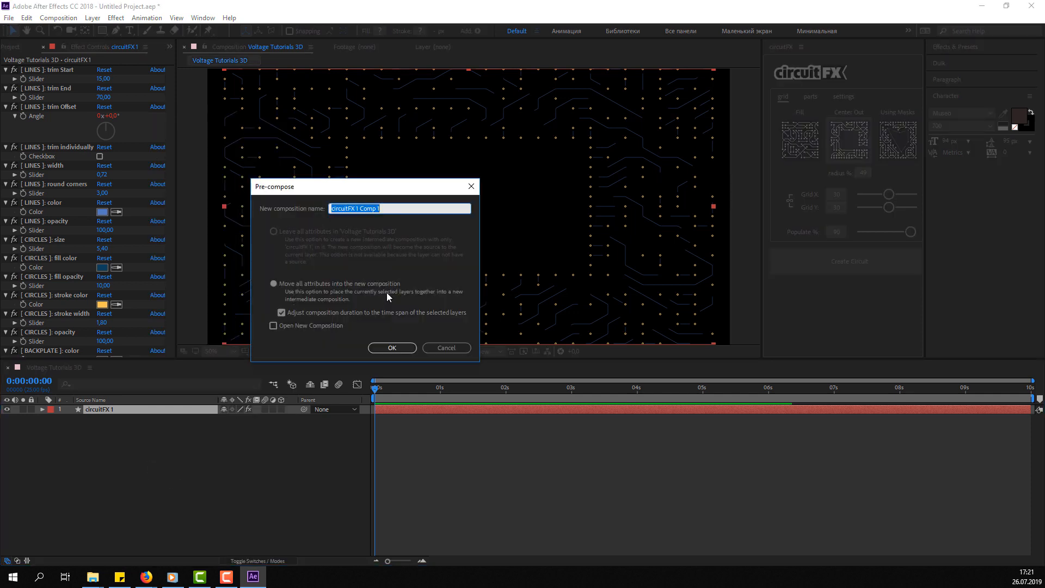
type("Texture")
left_click(393, 347)
left_click(261, 483)
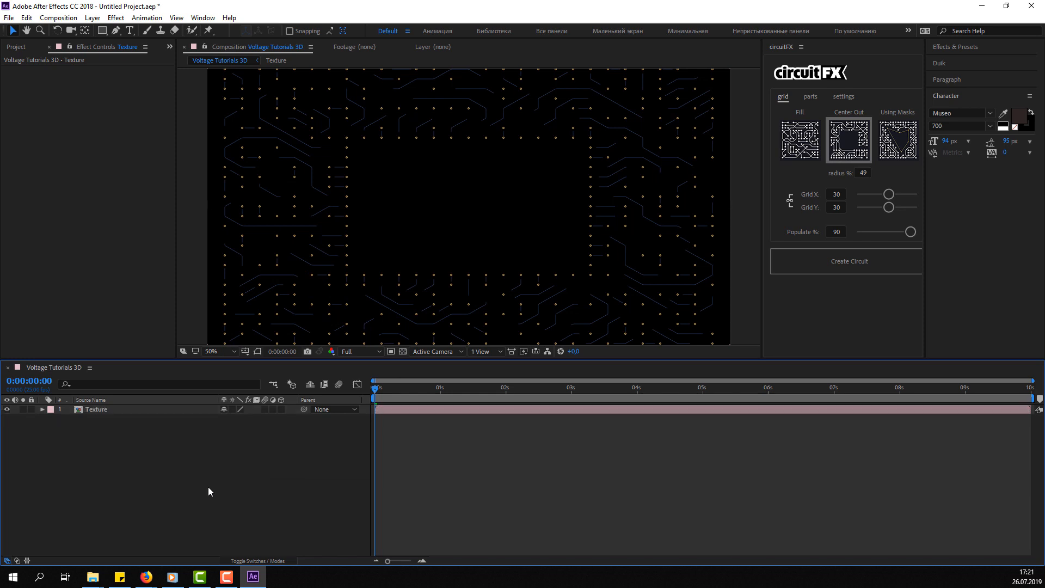
Create a 1920 × 1080 px solid named Element 3D above the Texture layer
right_click(129, 446)
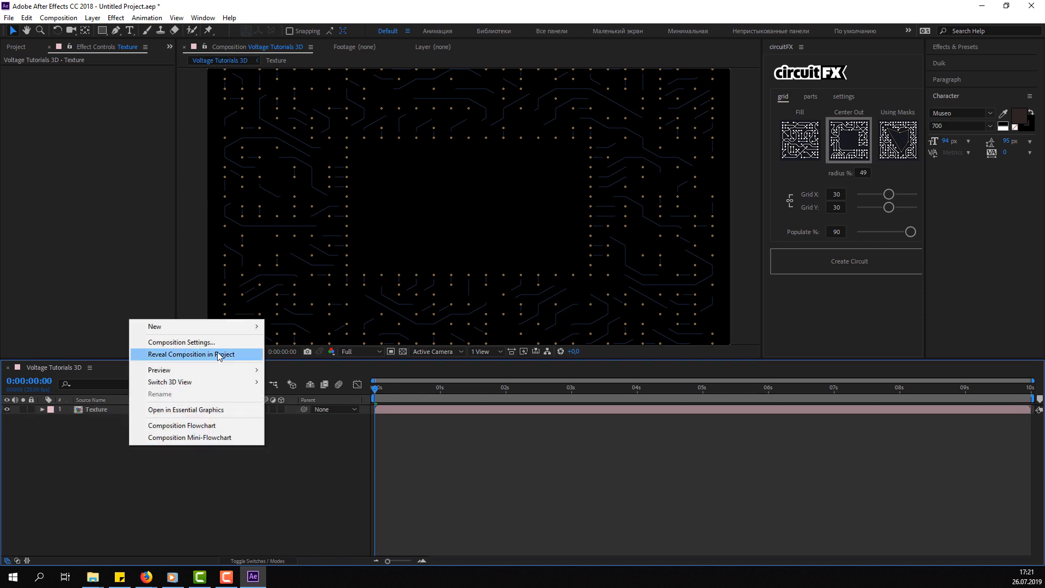
mouse_move(229, 327)
left_click(289, 357)
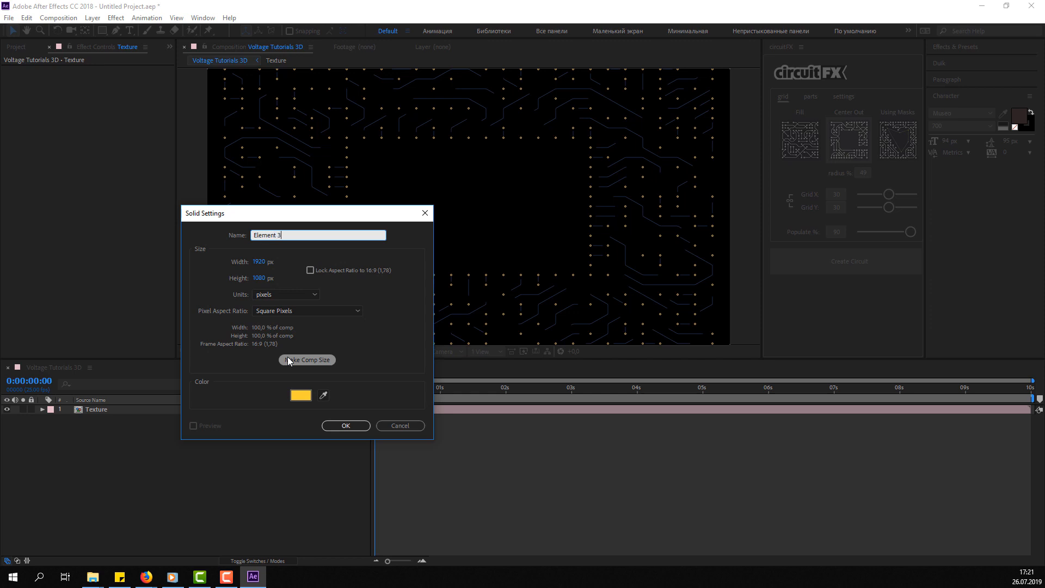
left_click(343, 425)
left_click(82, 447)
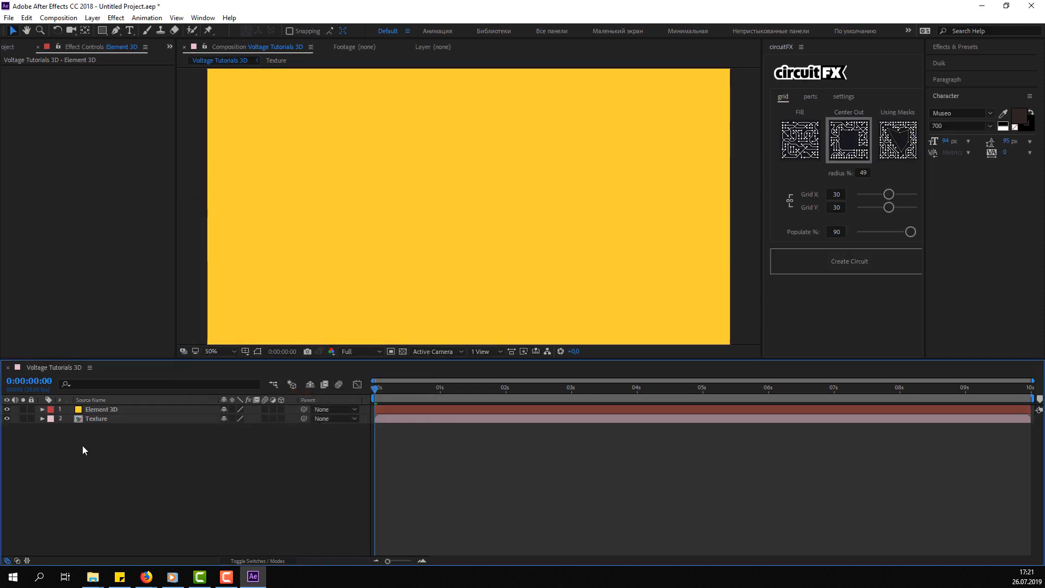
Hide the Texture layer and apply the Video Copilot Element effect to the Element 3D solid
left_click(7, 419)
left_click(95, 410)
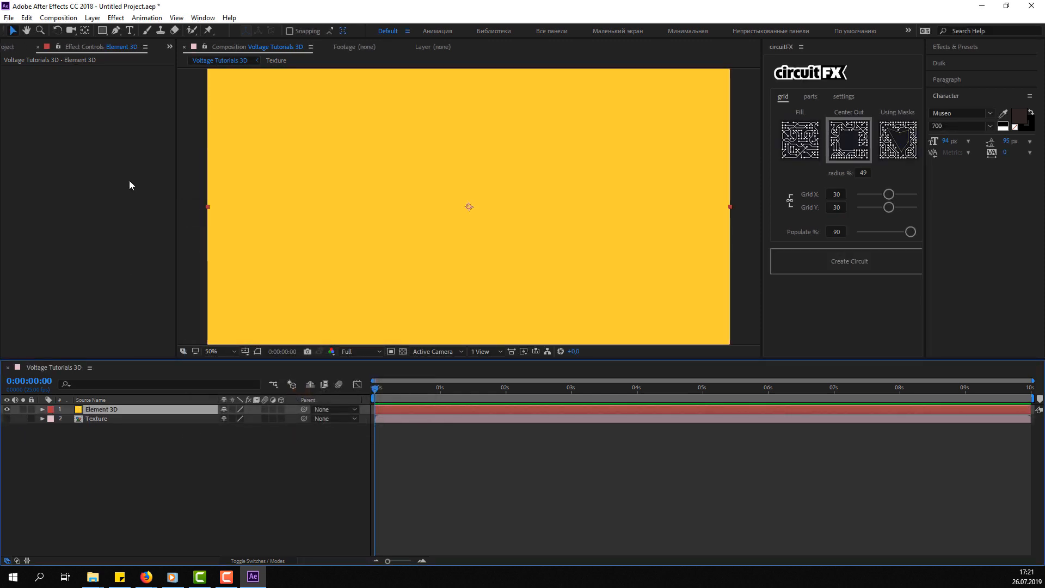
left_click(116, 17)
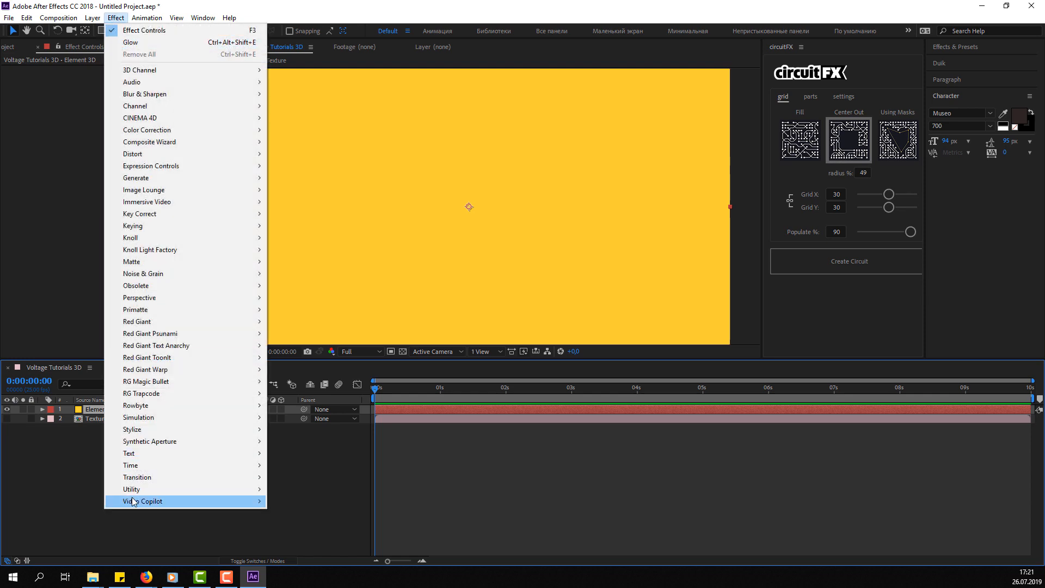
mouse_move(144, 501)
left_click(290, 502)
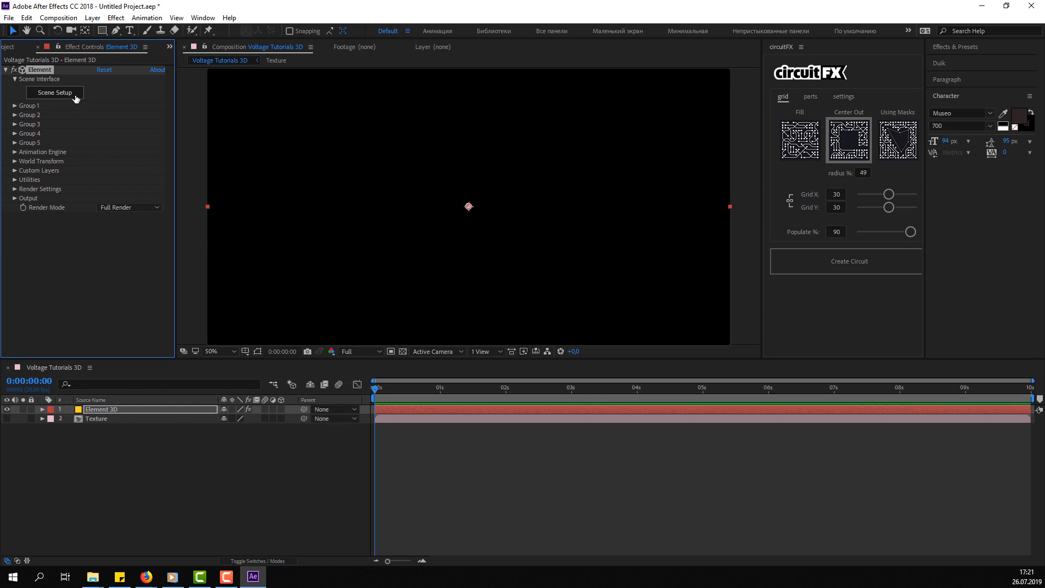
Assign the Texture layer as Layer 1 of Element's custom texture maps
left_click(16, 171)
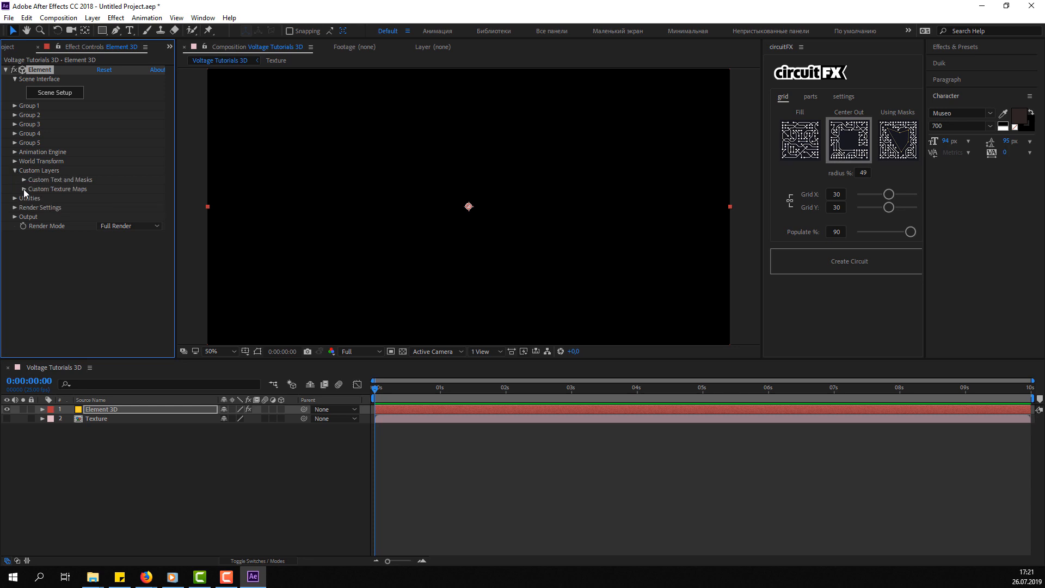
left_click(24, 189)
left_click(112, 167)
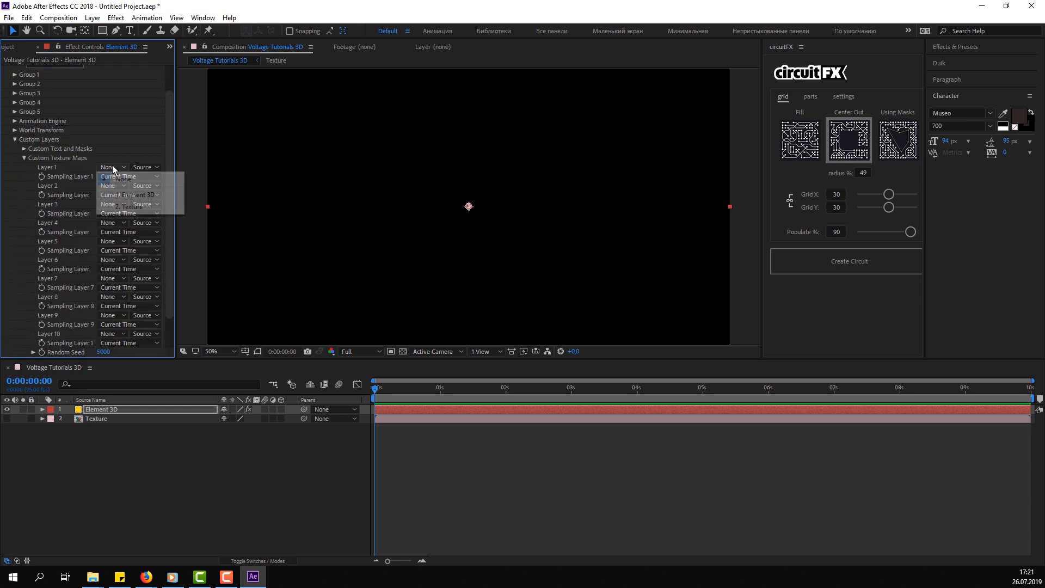
left_click(126, 206)
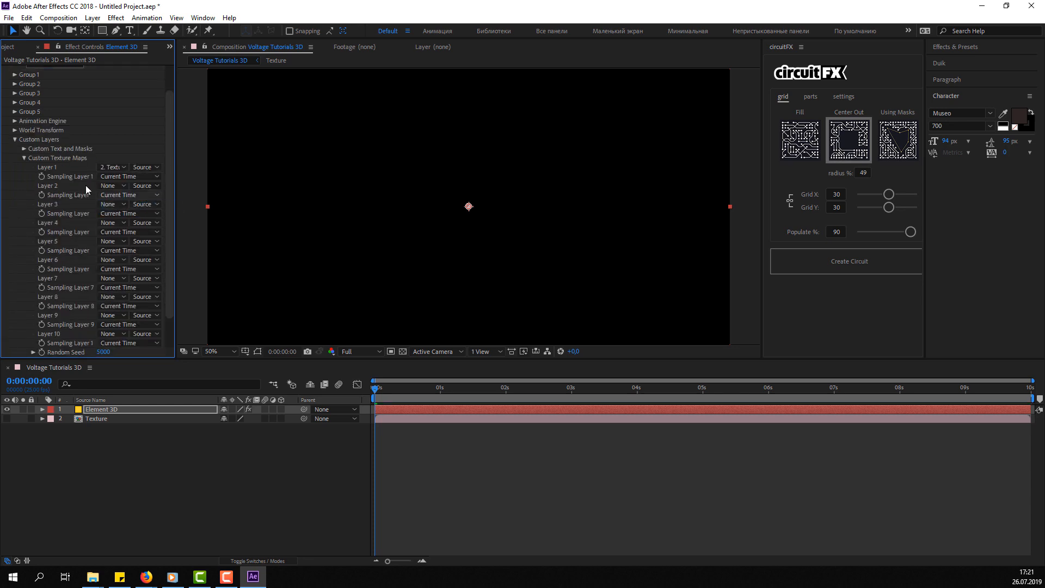
left_click(15, 140)
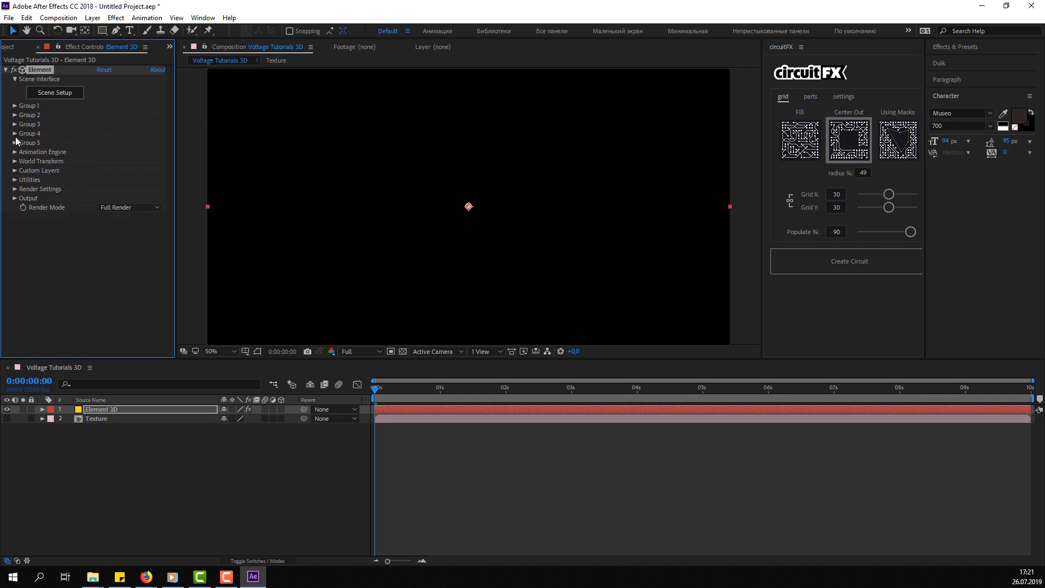
Create a plane in Element's Scene Setup and scale it uniformly to about 795.5%
left_click(66, 94)
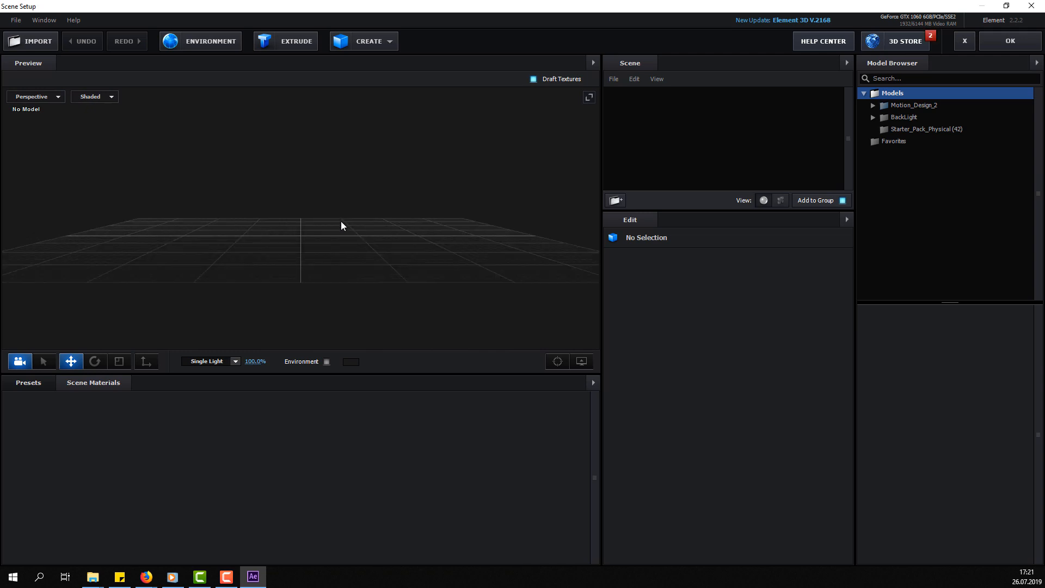
left_click(370, 44)
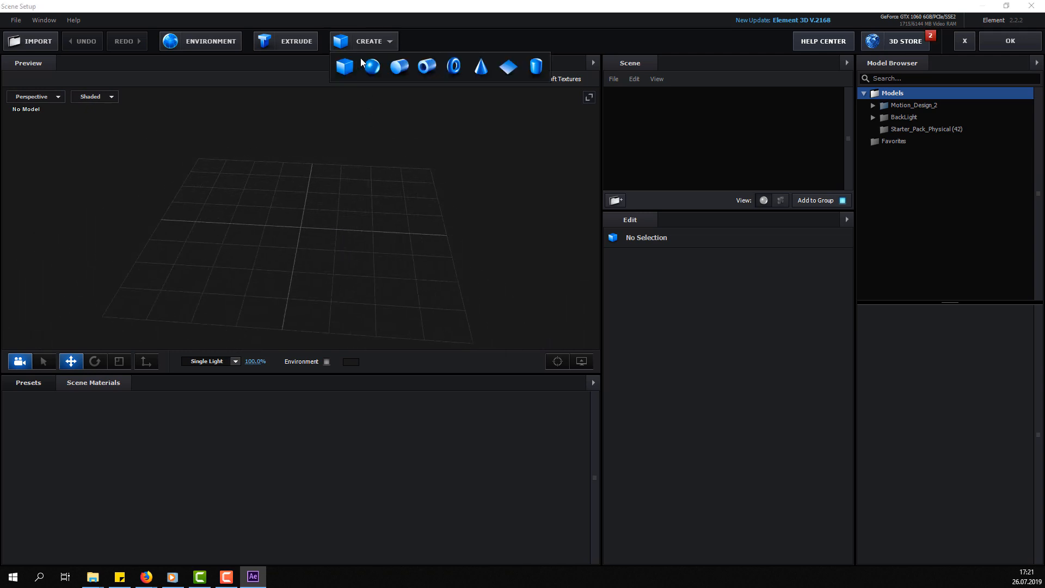
left_click(505, 68)
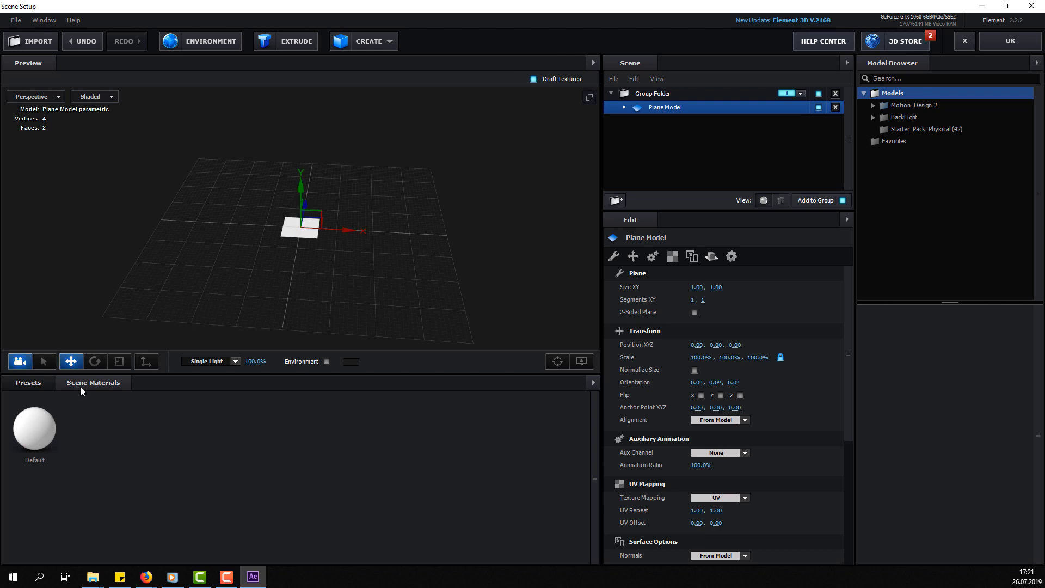
left_click(112, 364)
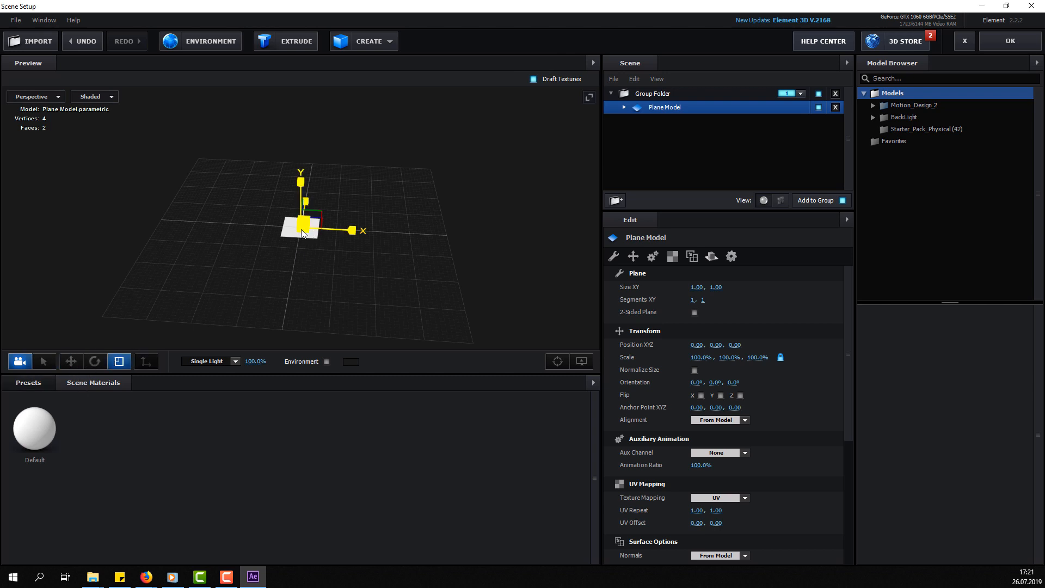
left_click_drag(339, 203, 416, 147)
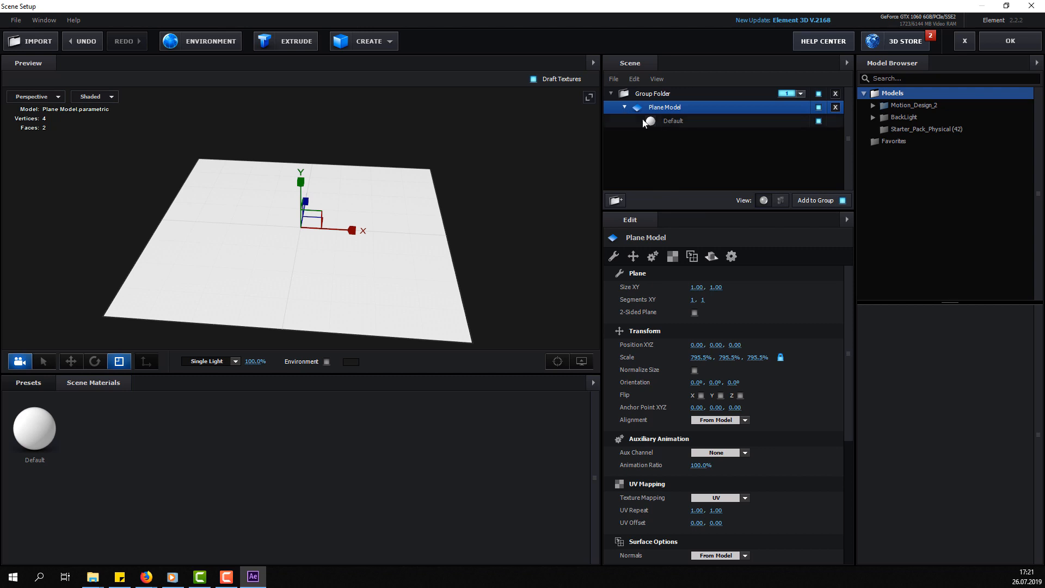
Set the plane material's Diffuse texture to Custom Layer 1 [Texture]
left_click(668, 120)
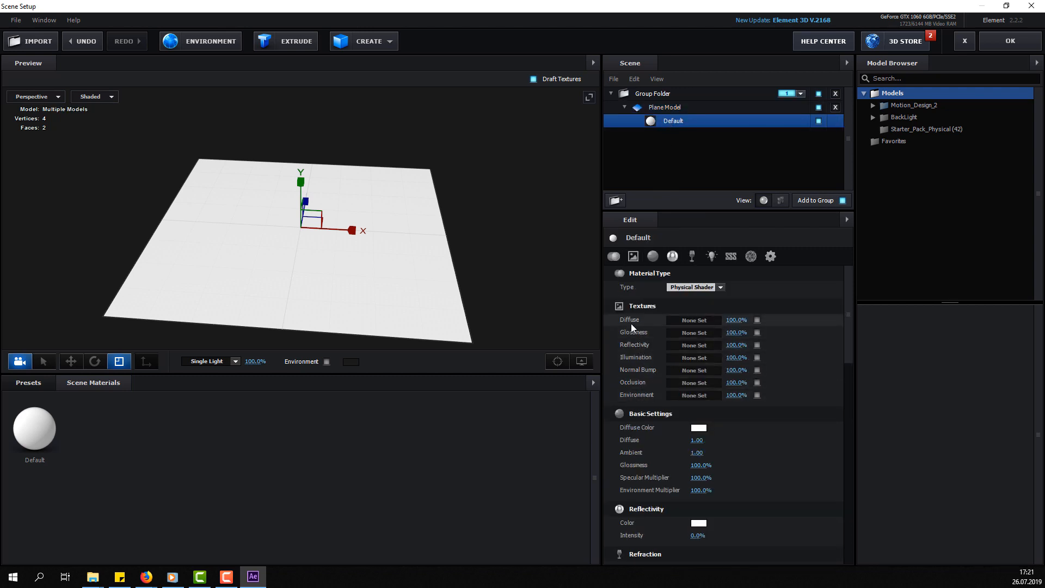
left_click(695, 321)
left_click(690, 254)
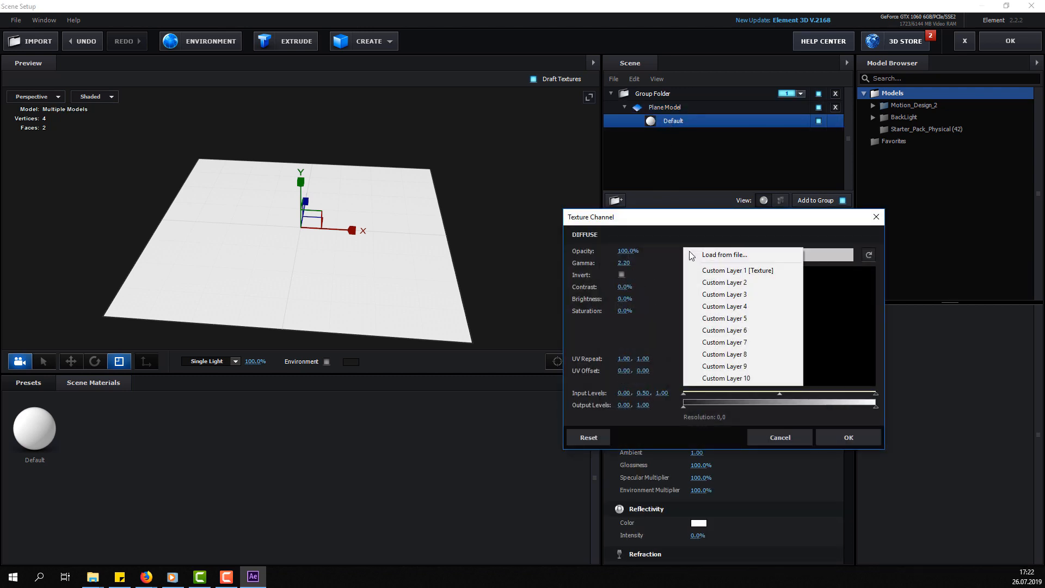
left_click(784, 271)
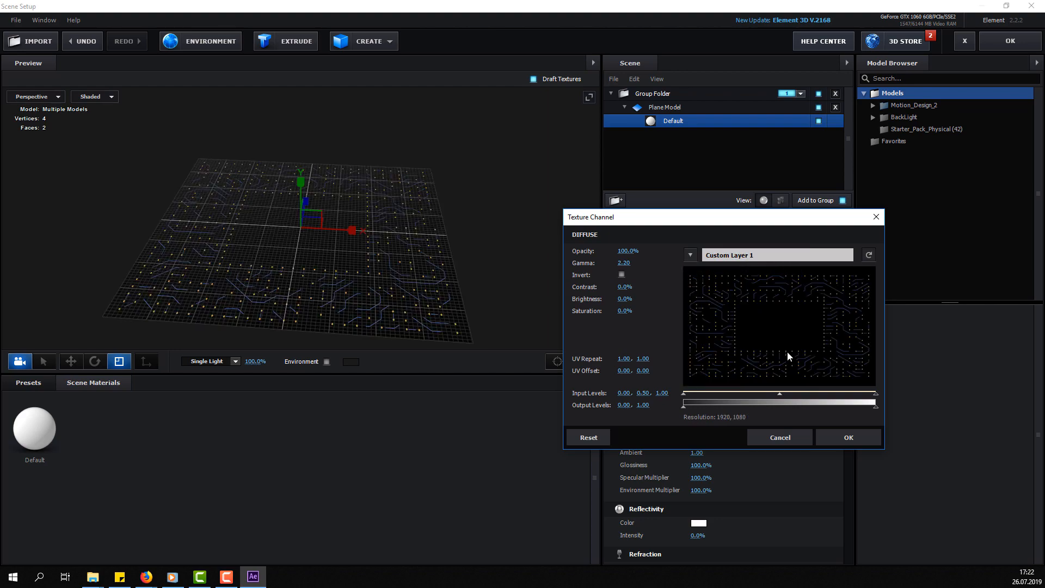
left_click(848, 440)
left_click_drag(291, 254, 575, 97)
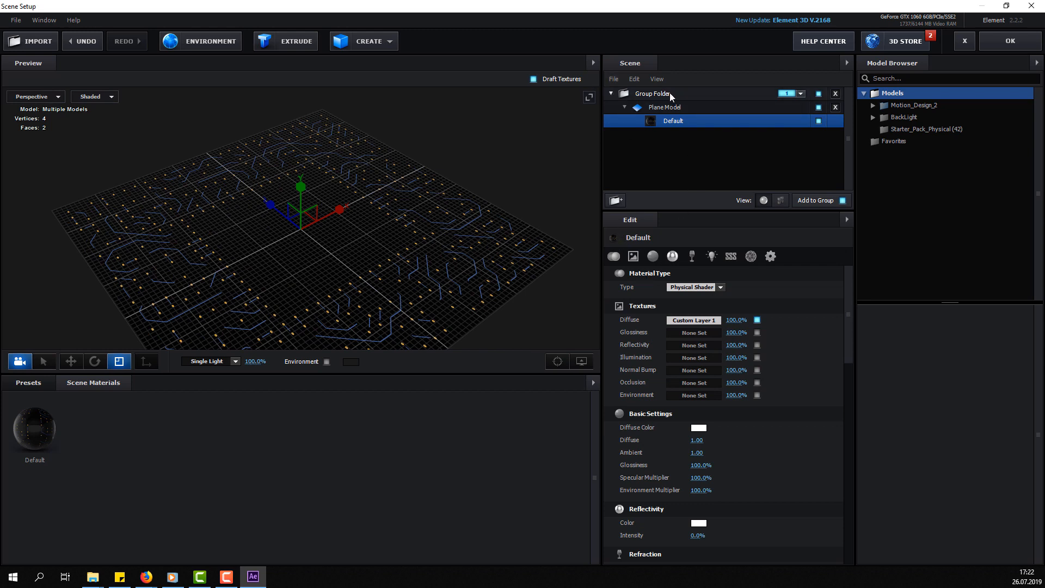
Add a box at the plane's center and scale it into a flat slab of about 335.1%, 19.1%, 325.1%
left_click(626, 112)
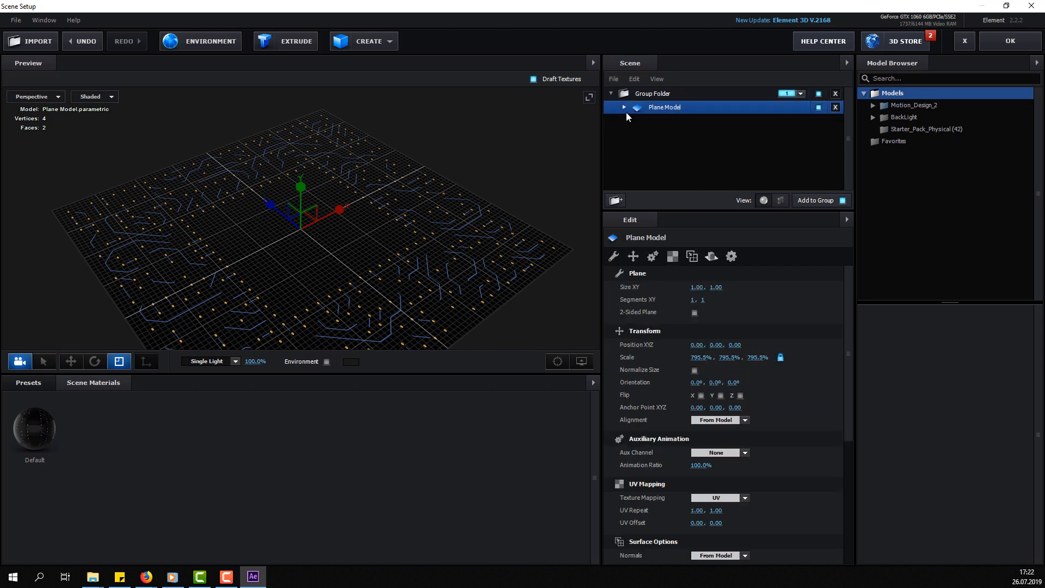
left_click(358, 44)
left_click(345, 66)
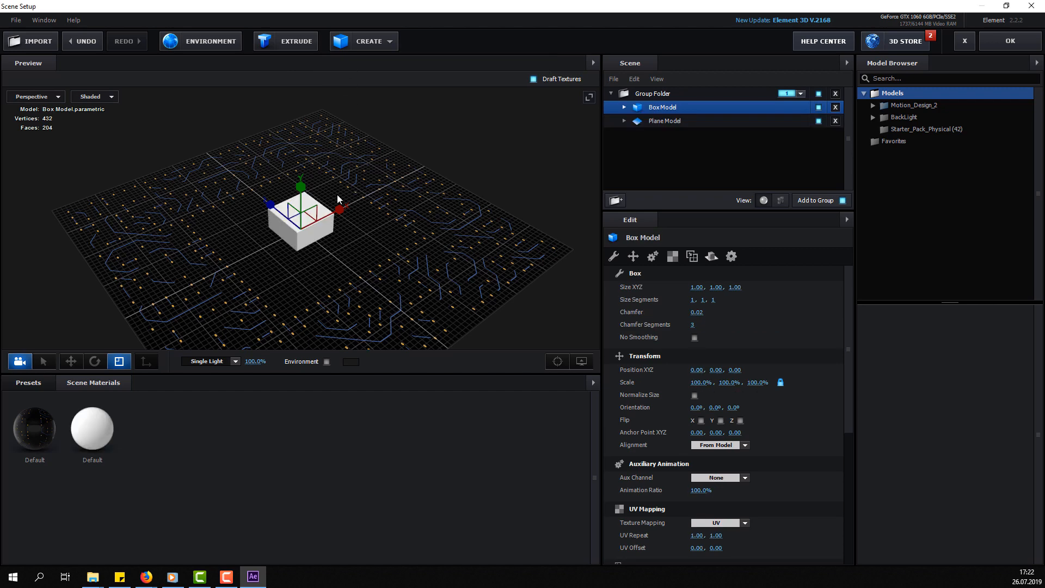
scroll(293, 226, "up", 2)
left_click_drag(293, 227, 267, 217)
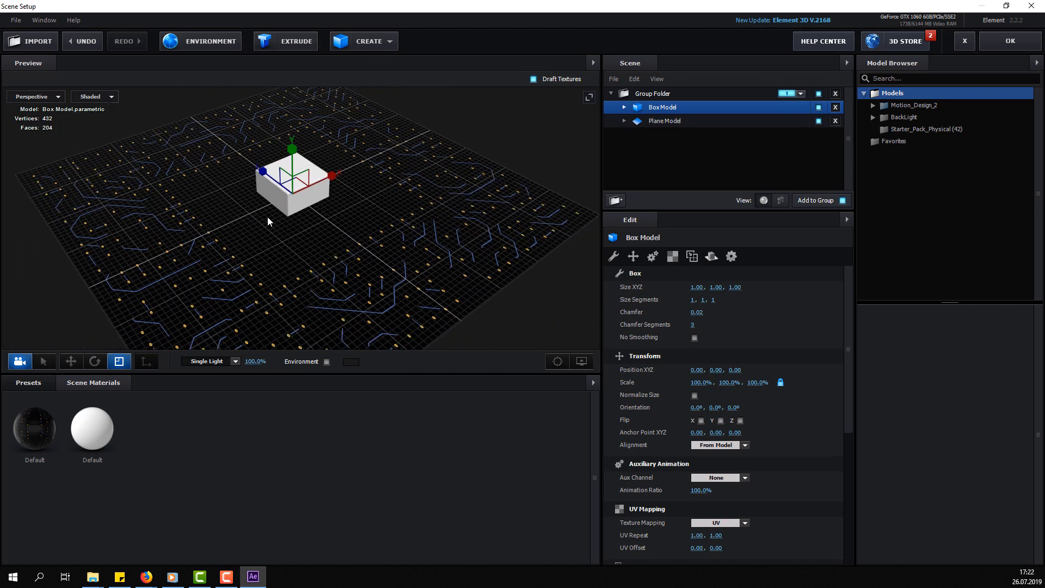
left_click_drag(332, 175, 331, 162)
left_click_drag(262, 174, 290, 166)
left_click_drag(242, 289, 414, 268)
Set the box material's Diffuse texture to Custom Layer 1 [Texture] and inspect the textured slab
left_click(625, 107)
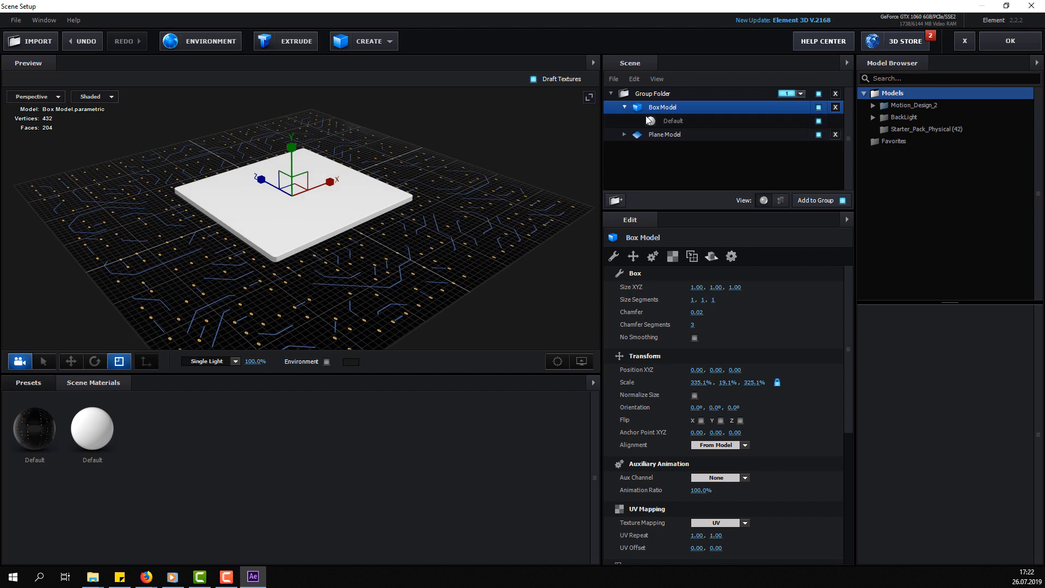
left_click(672, 121)
left_click(707, 324)
left_click(690, 254)
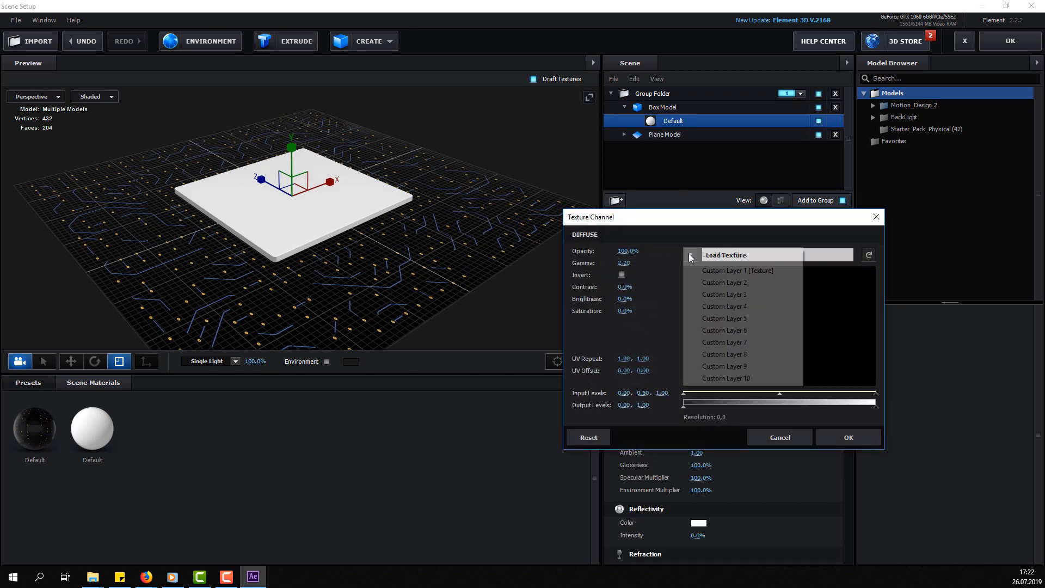
left_click(710, 273)
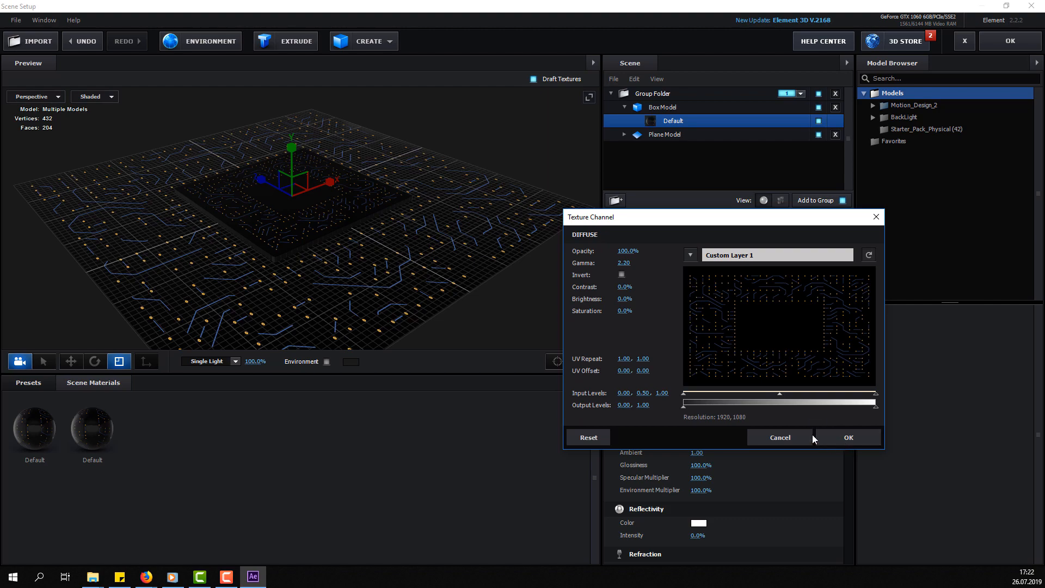
left_click(838, 437)
scroll(314, 315, "up", 5)
left_click_drag(275, 303, 259, 282)
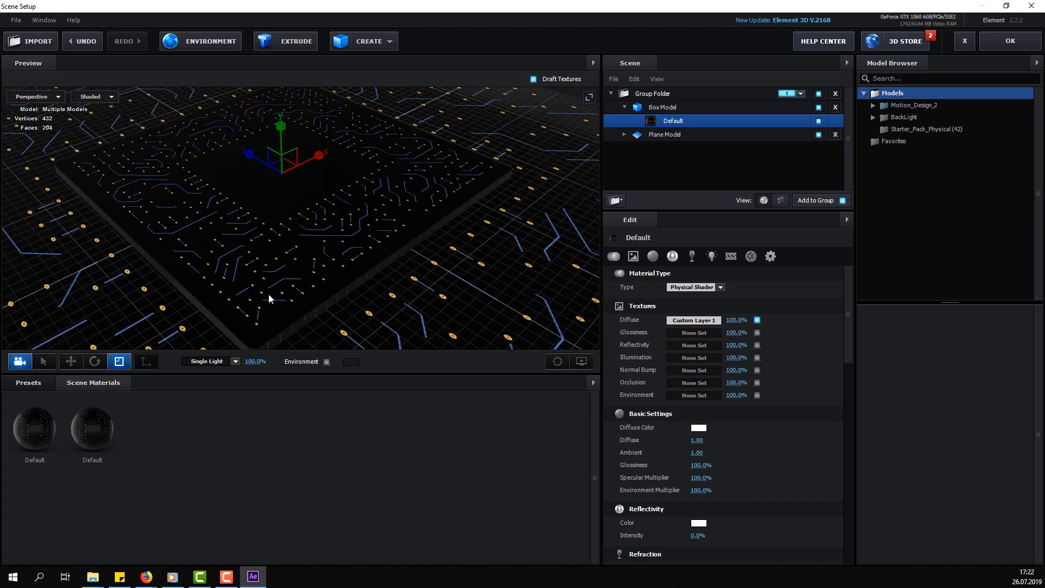
Duplicate the box model and raise the copy above the original to a Y position of about 0.26
left_click(624, 107)
left_click(674, 109)
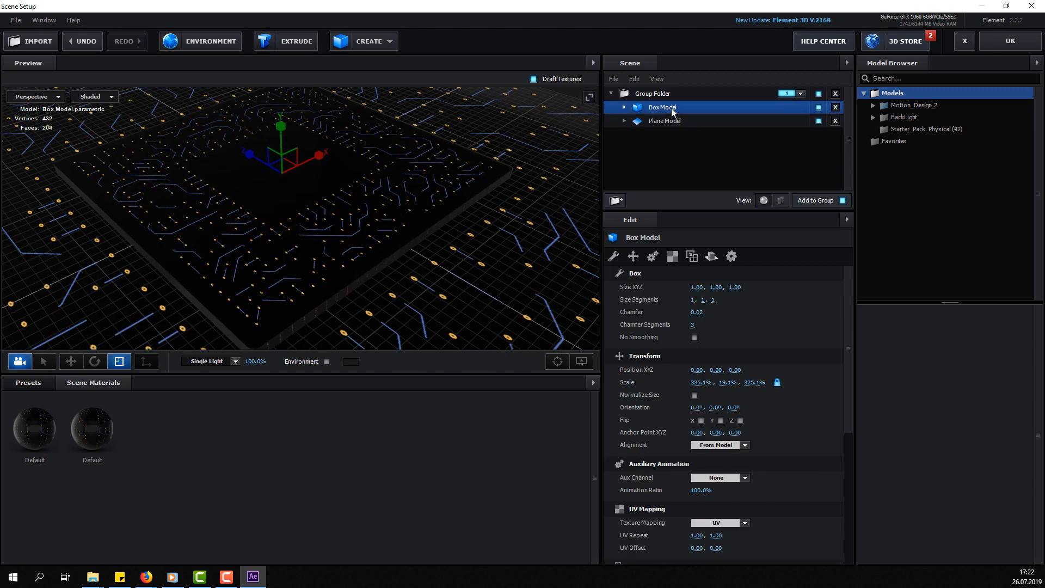
right_click(674, 110)
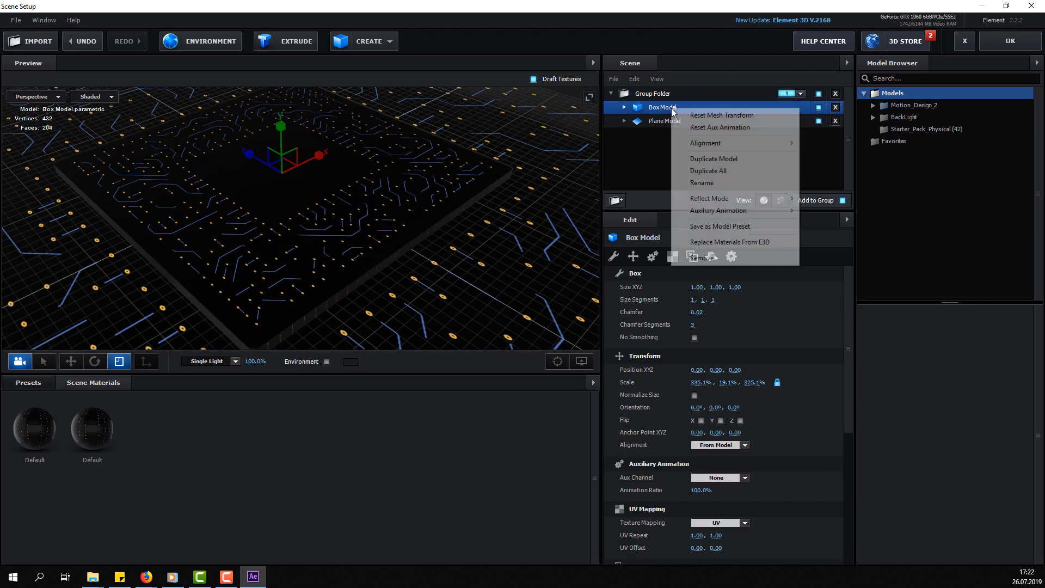
left_click(708, 159)
scroll(297, 175, "down", 2)
key("w")
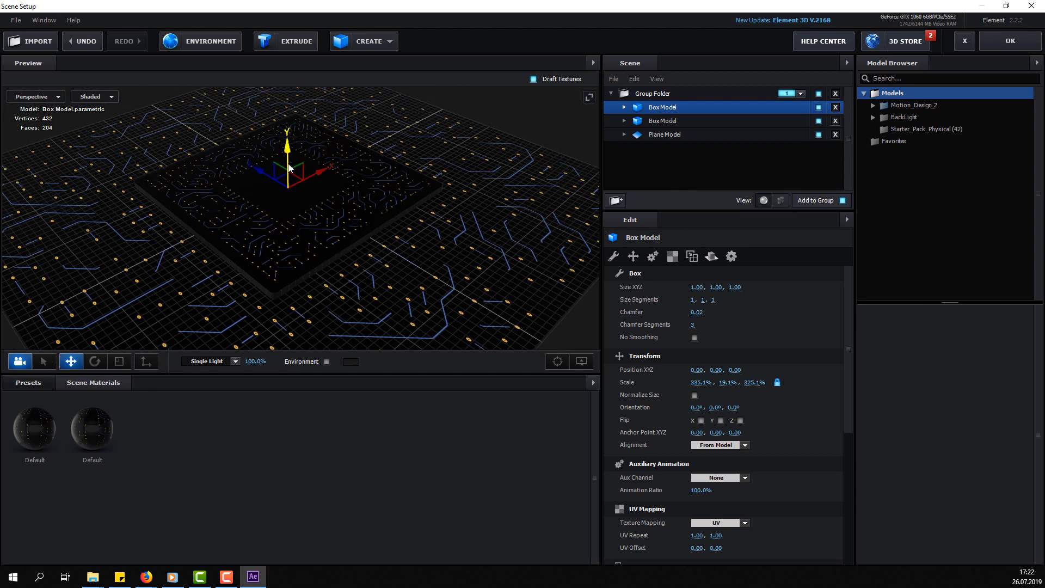
left_click_drag(287, 162, 287, 147)
scroll(290, 201, "up", 2)
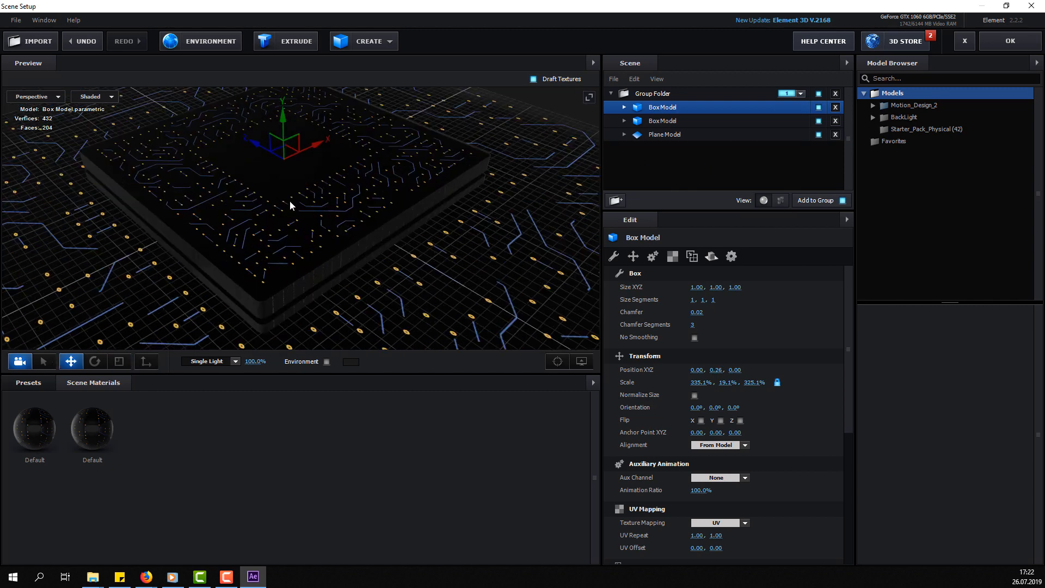
Scale the raised box copy down uniformly to about 270.7%, 15.4%, 262.6%
left_click_drag(290, 201, 261, 204)
key("r")
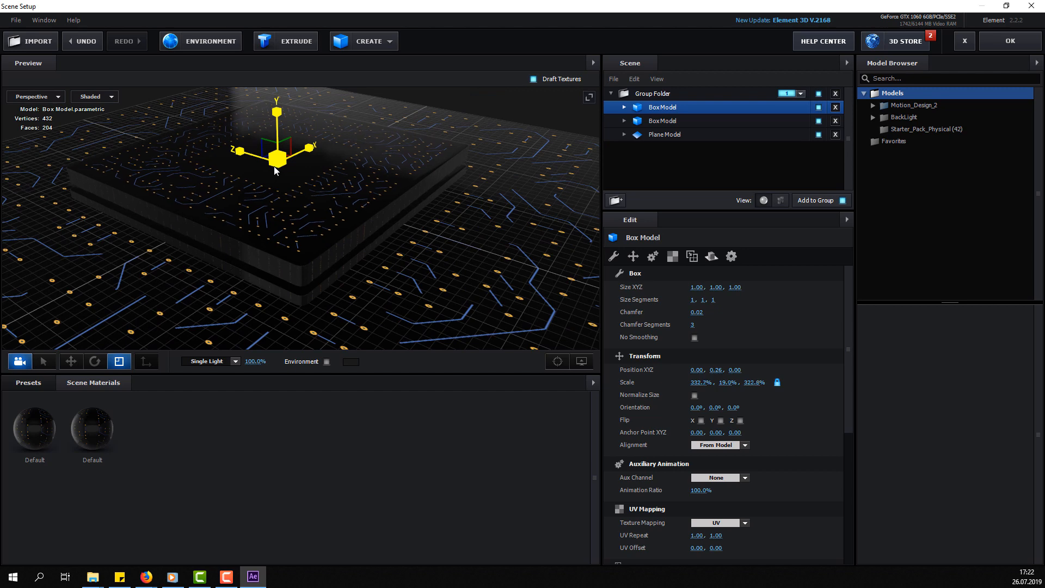
left_click_drag(275, 168, 263, 207)
scroll(294, 247, "up", 2)
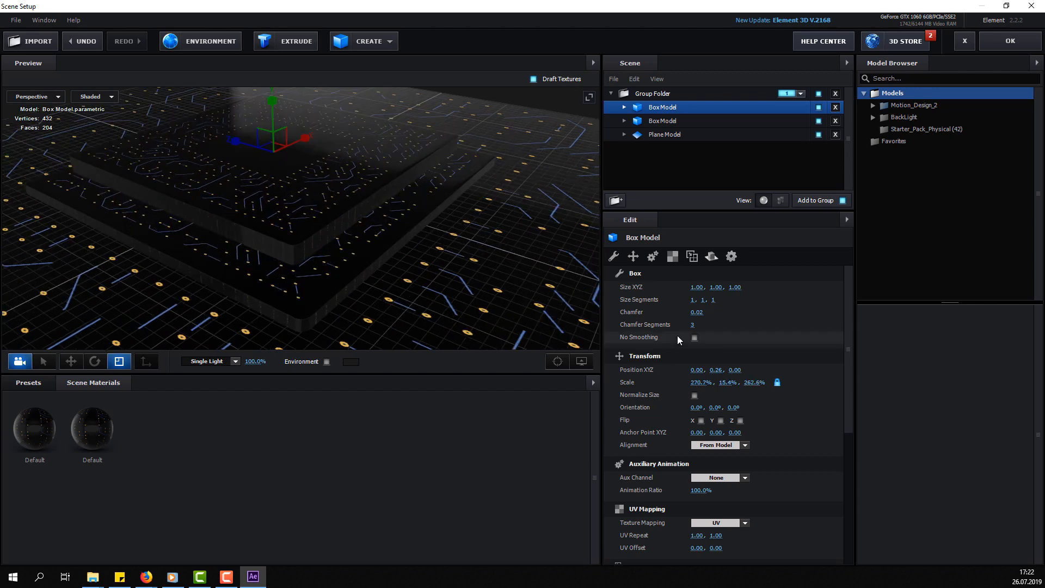
Round the upper box with a 0.13 chamfer and 14 chamfer segments, and lower it to a Y position of about 0.11
left_click_drag(699, 314, 730, 325)
key("w")
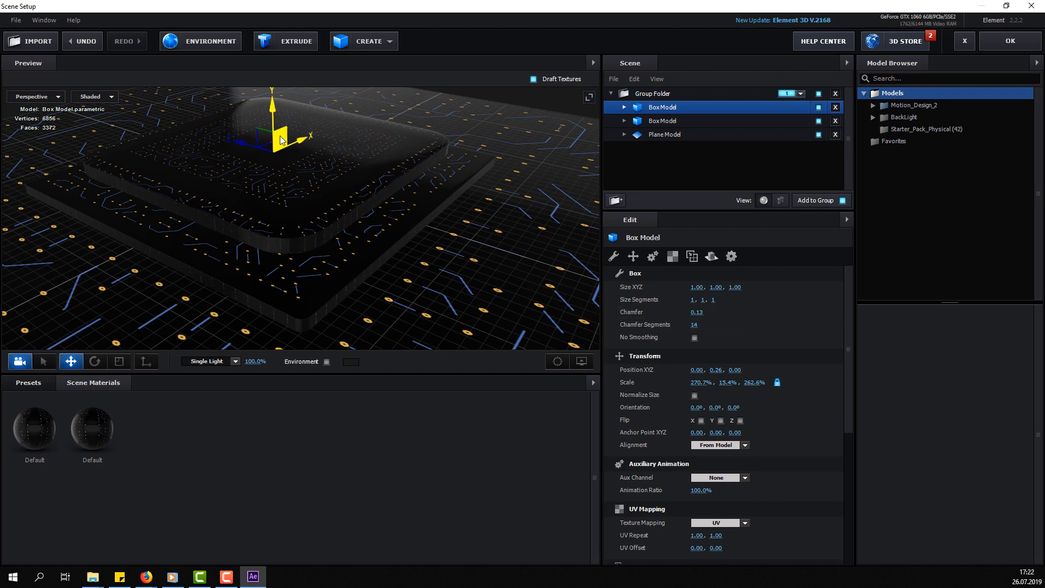
left_click_drag(273, 120, 274, 137)
left_click_drag(294, 174, 324, 192)
Duplicate the rounded box, raise the copy to a Y position of about 0.33 and shrink its footprint
right_click(669, 112)
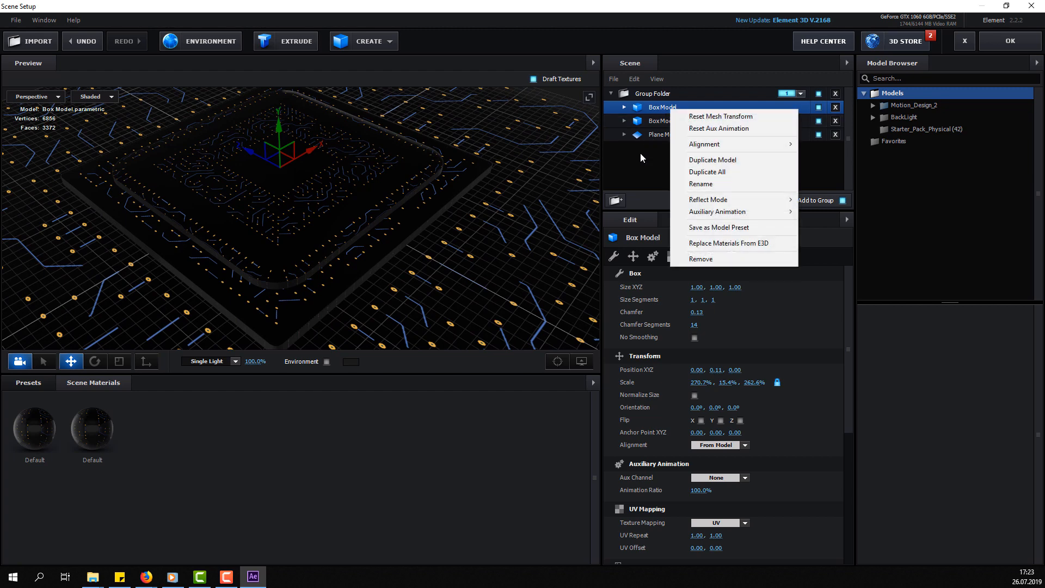
left_click(707, 160)
left_click_drag(339, 192, 278, 171)
key("r")
left_click_drag(272, 213, 279, 238)
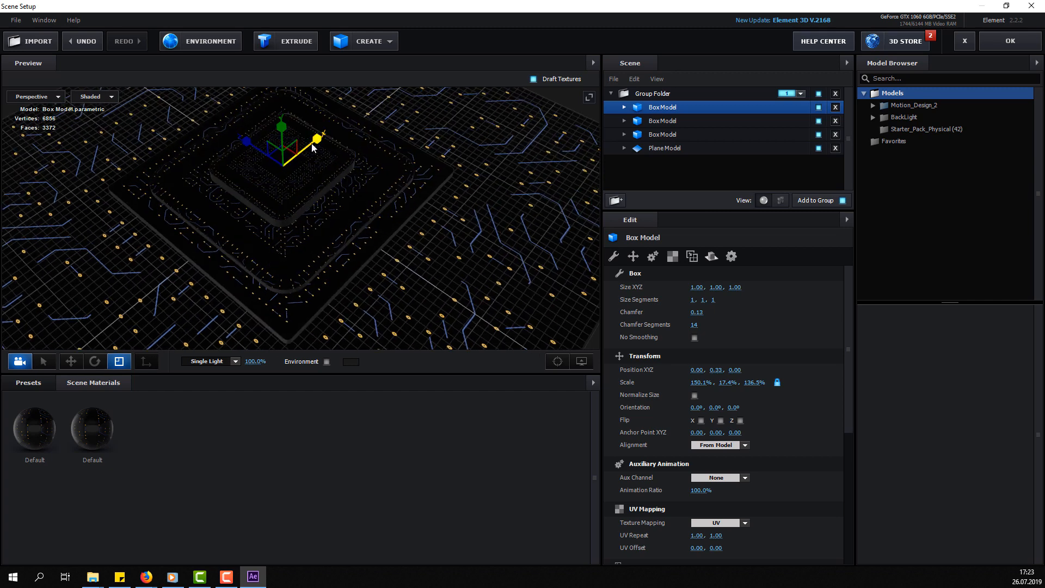
Scale the smallest box into a taller block of about 133.9%, 78.4%, 136.5% and lower it to a Y position of about 0.15
left_click_drag(316, 140, 256, 193)
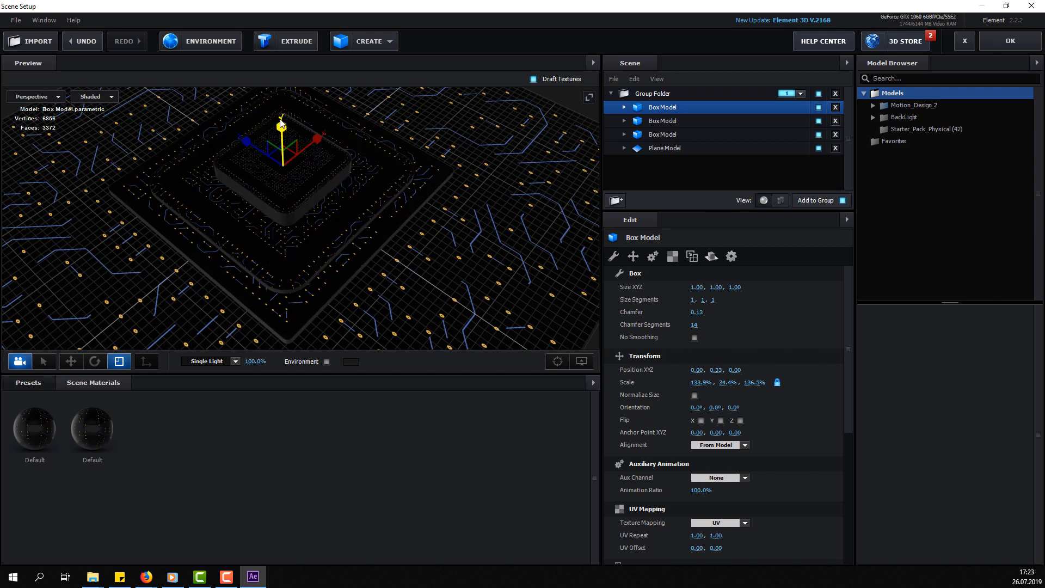
key("w")
left_click_drag(287, 236, 284, 158)
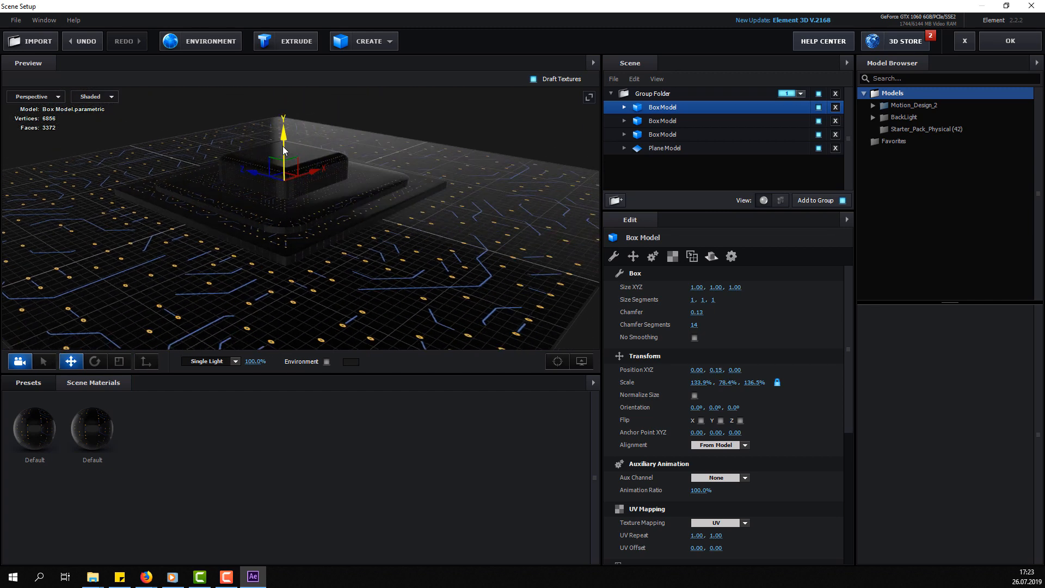
left_click_drag(327, 218, 354, 215)
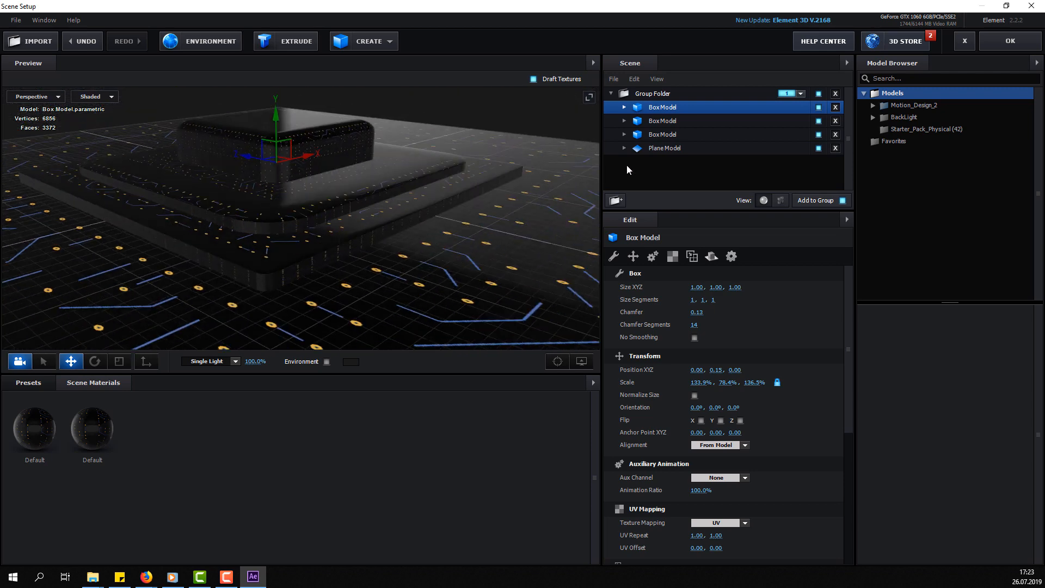
Add a cylinder, move it beside the central block to a Z position of about -1.18 and scale it uniformly to about 31%
left_click(391, 42)
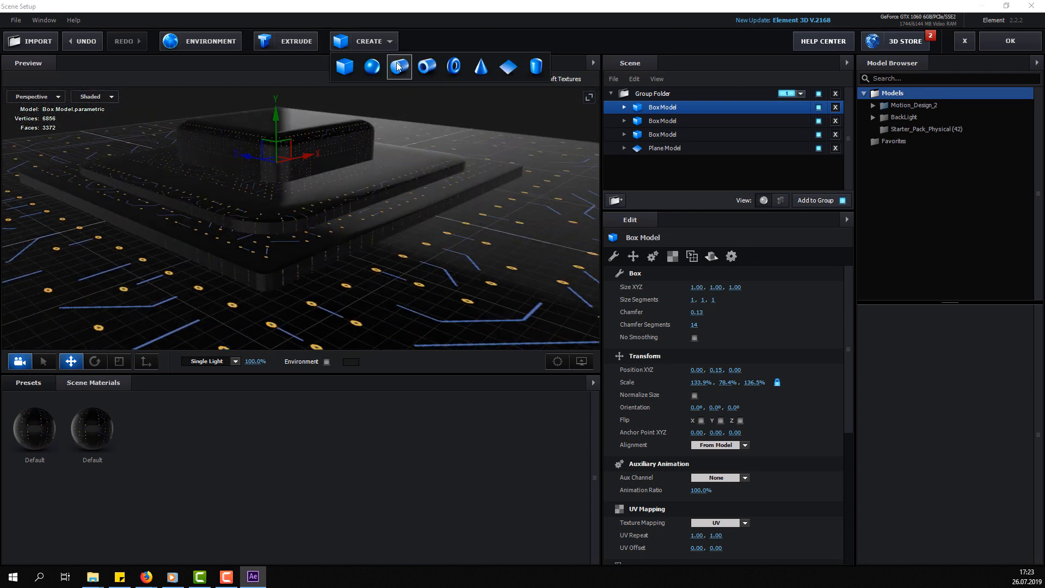
left_click(399, 66)
left_click_drag(483, 172, 381, 168)
key("r")
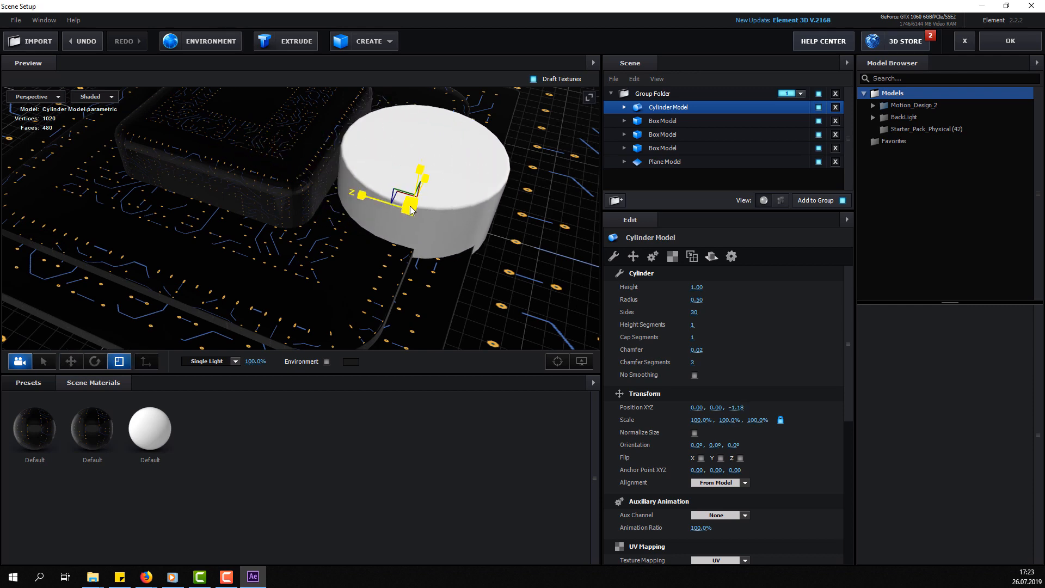
left_click_drag(408, 211, 413, 234)
Shrink the cylinder to about 10.6% and place it on the rounded slab at about 0.09, 0.15, -1.04
key("w")
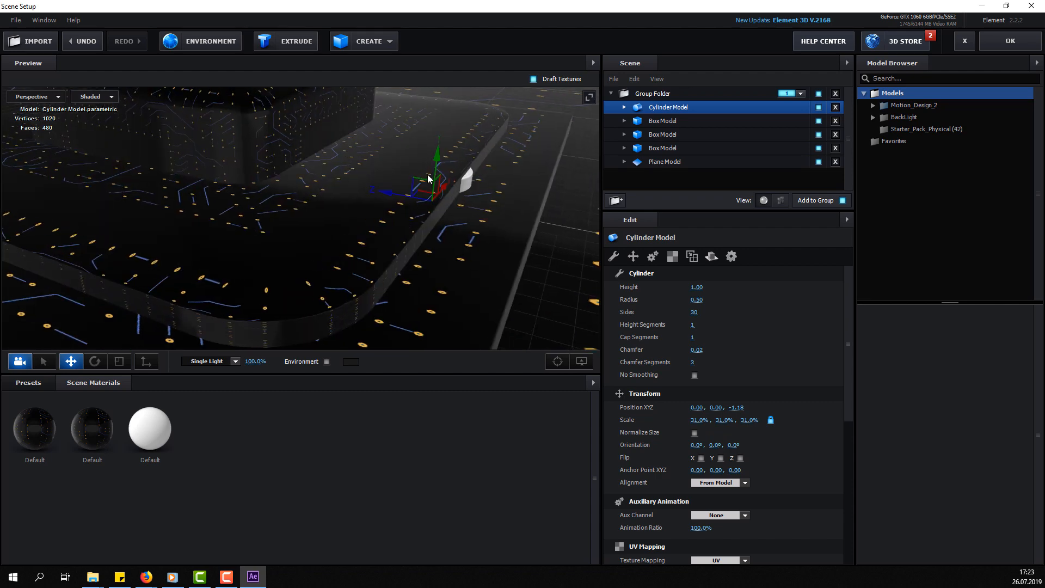
left_click_drag(437, 155, 439, 141)
left_click_drag(397, 182, 377, 216)
key("r")
key("w")
left_click_drag(410, 143, 390, 158)
left_click_drag(376, 234, 348, 237)
mouse_move(438, 199)
left_mouse_down()
mouse_move(446, 195)
mouse_move(409, 204)
mouse_move(420, 208)
left_mouse_up()
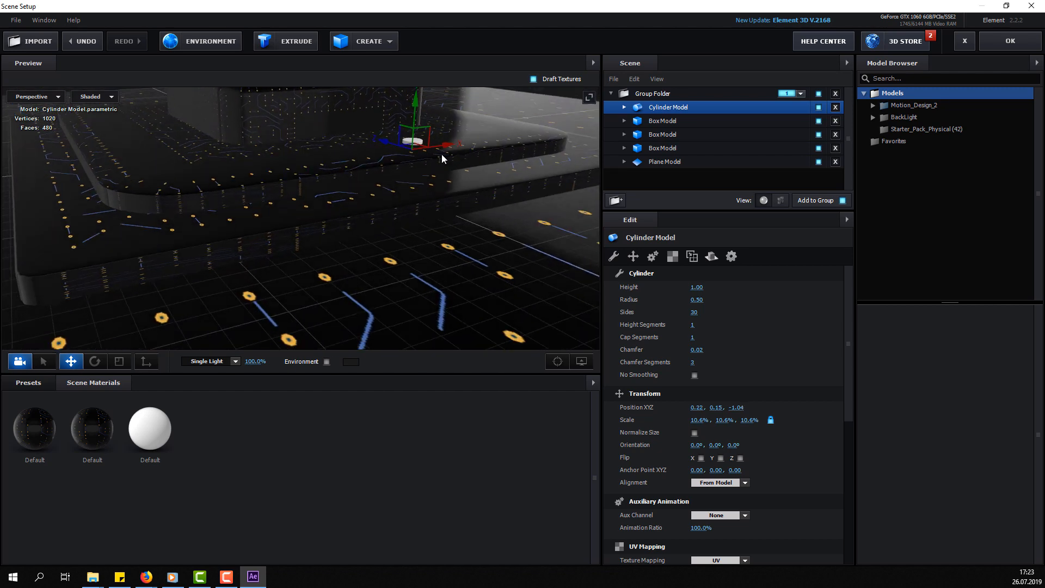
left_click_drag(440, 155, 368, 207)
left_click_drag(383, 237, 190, 338)
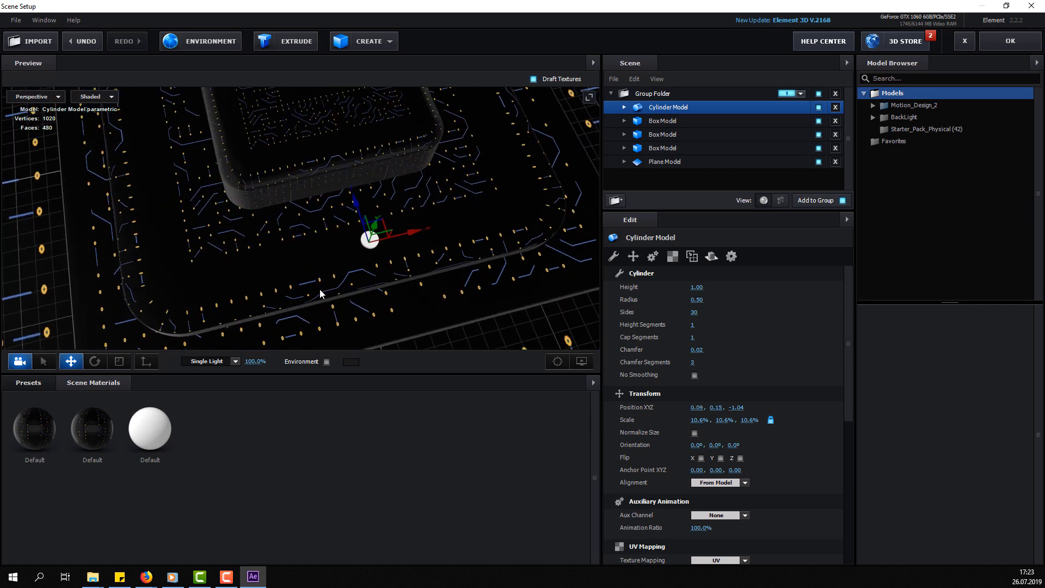
Open the Physical material presets and browse them for a cylinder material
left_click(29, 385)
double_click(39, 436)
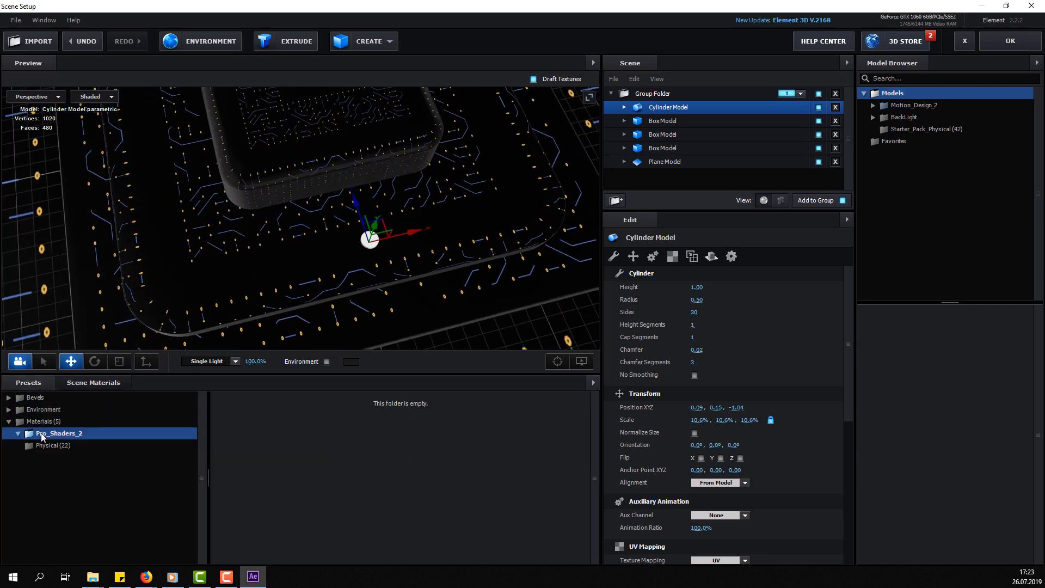
left_click(21, 434)
left_click(54, 449)
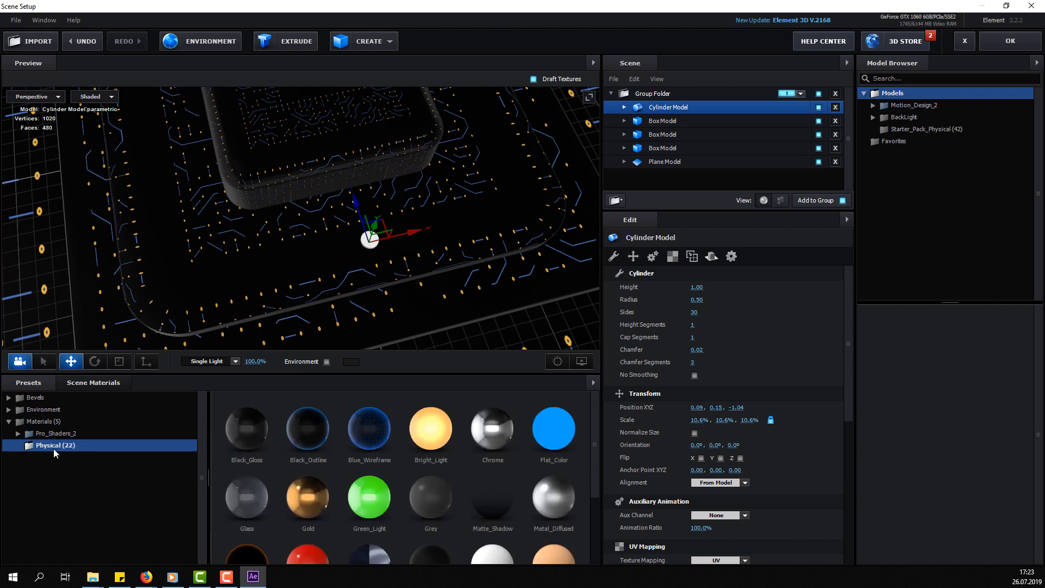
scroll(279, 495, "down", 3)
scroll(279, 495, "up", 3)
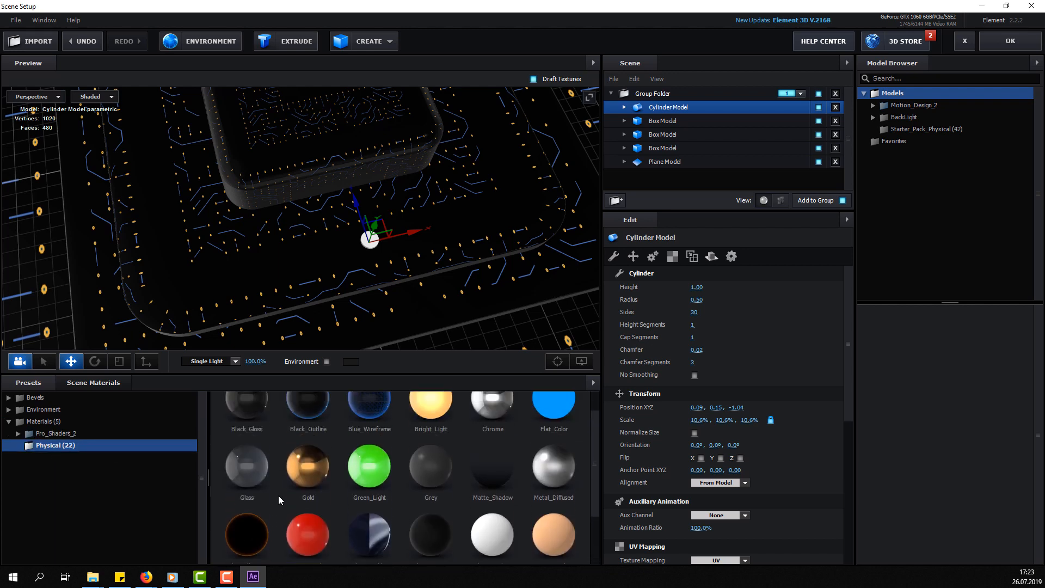
scroll(279, 496, "down", 3)
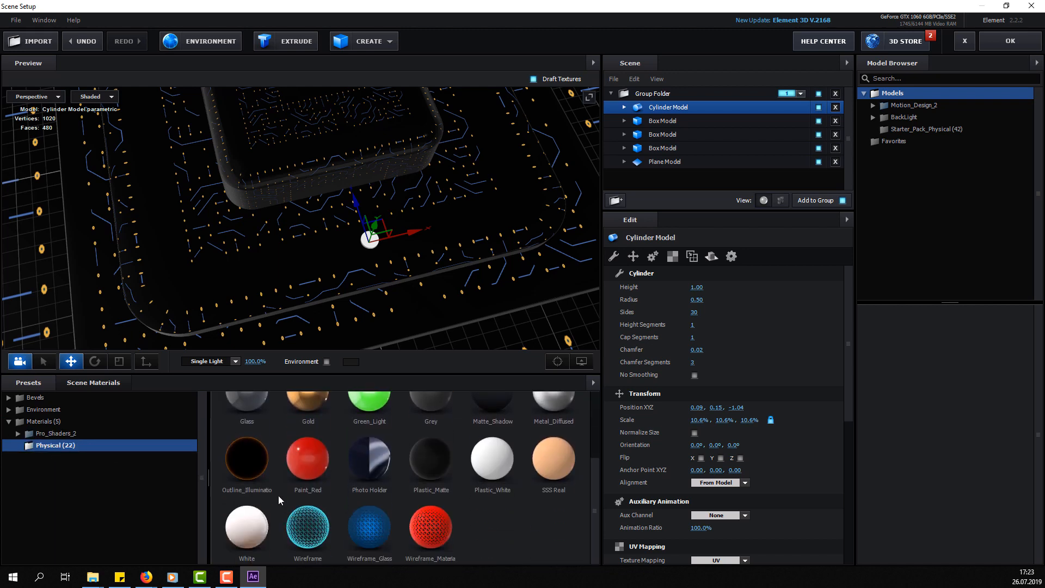
scroll(278, 496, "up", 3)
Try a dark Physical material preset on the cylinder and inspect it up close
left_click_drag(313, 446, 370, 250)
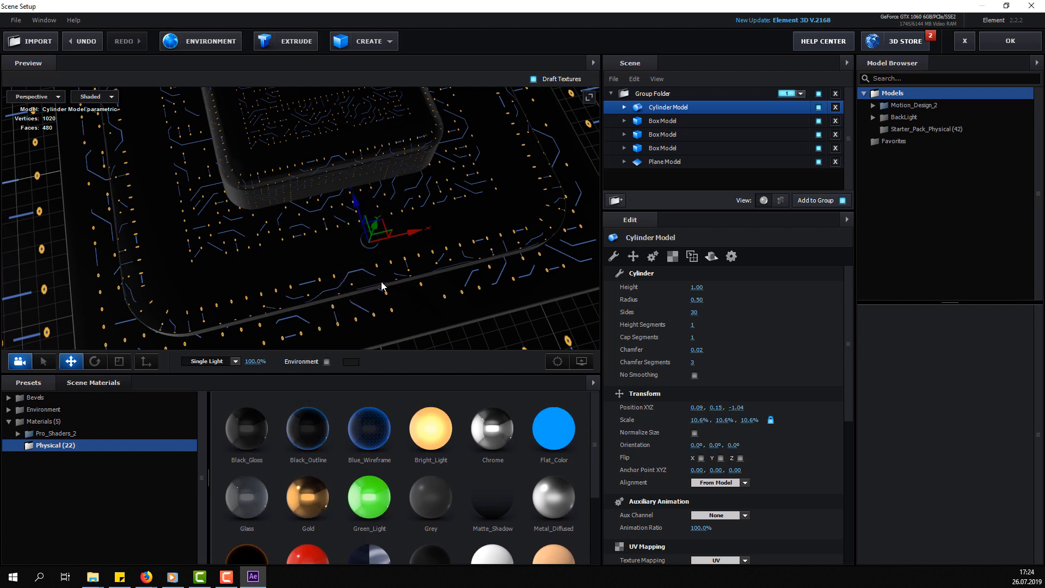
scroll(379, 250, "up", 5)
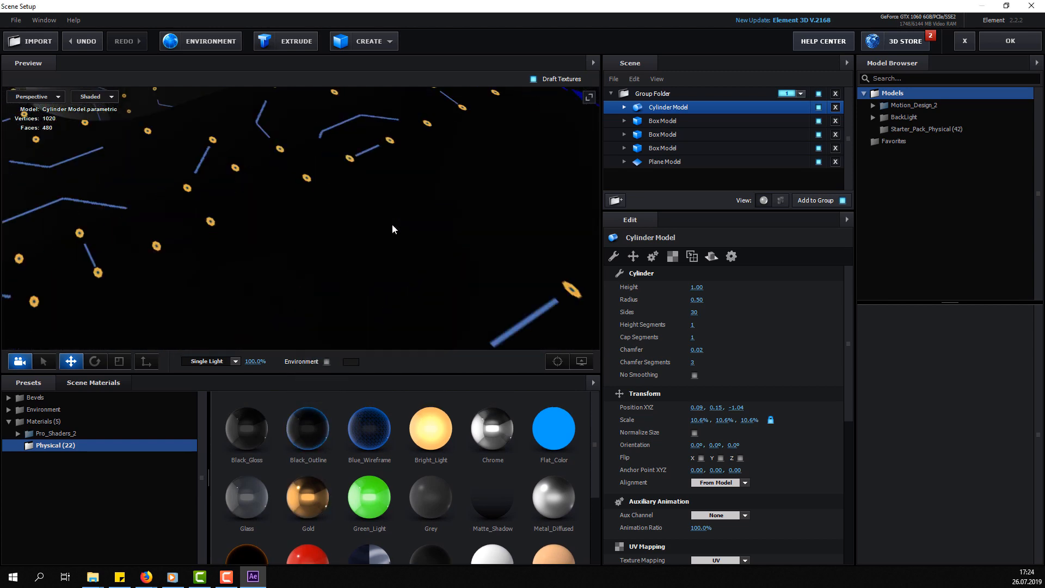
left_click_drag(392, 225, 269, 271)
scroll(272, 261, "up", 3)
scroll(287, 258, "down", 3)
scroll(280, 258, "down", 6)
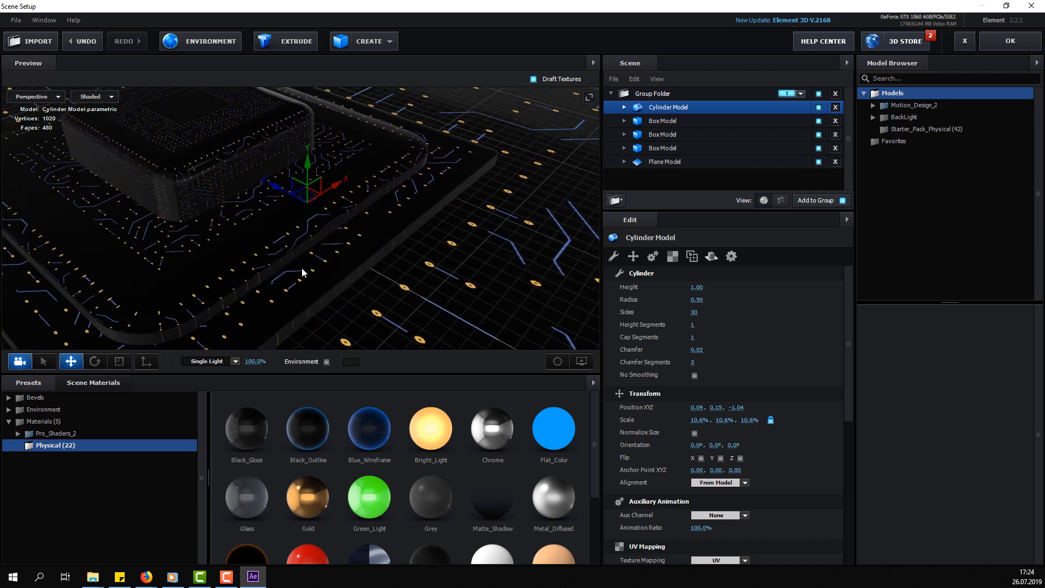
Replace the cylinder's material with a metallic preset from the Physical materials and check its look
scroll(308, 425, "down", 1)
scroll(309, 420, "up", 1)
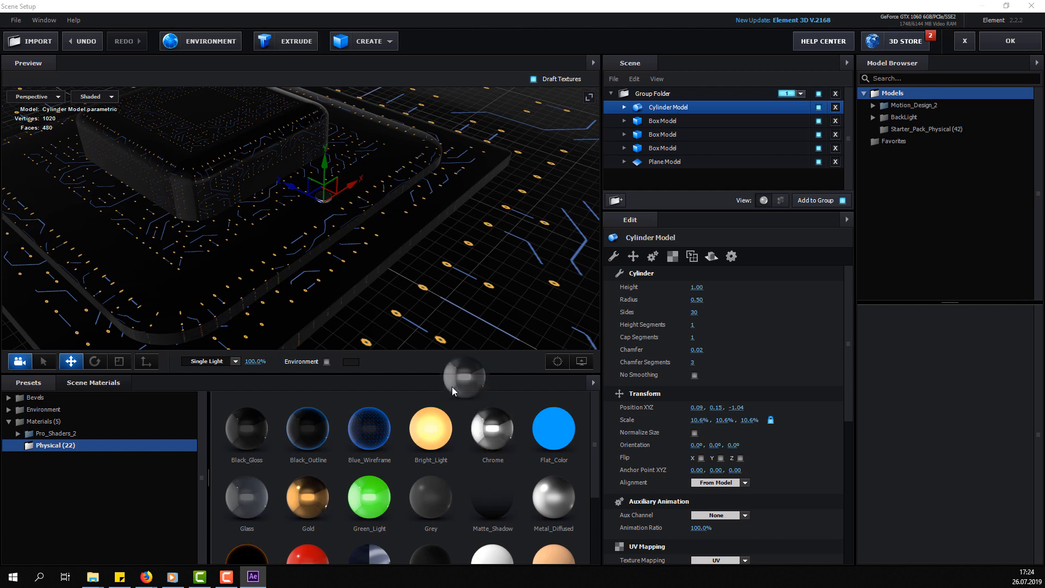
left_click_drag(336, 215, 384, 230)
scroll(328, 201, "up", 5)
scroll(397, 257, "down", 5)
Duplicate the metallic cylinder and move the copy across the central block to a Z position of about 1.05
right_click(690, 113)
left_click(702, 156)
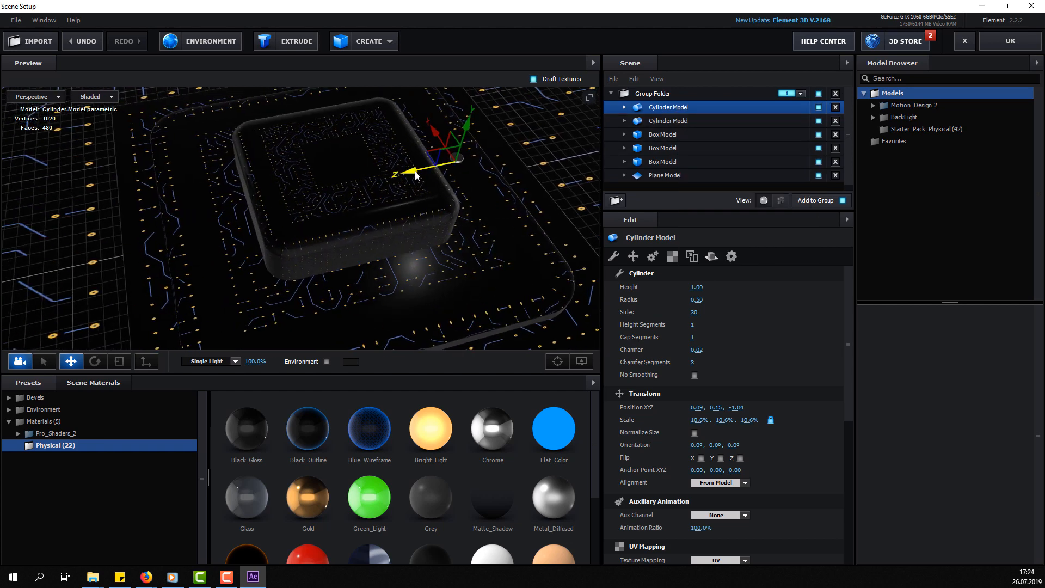
left_click_drag(414, 173, 144, 202)
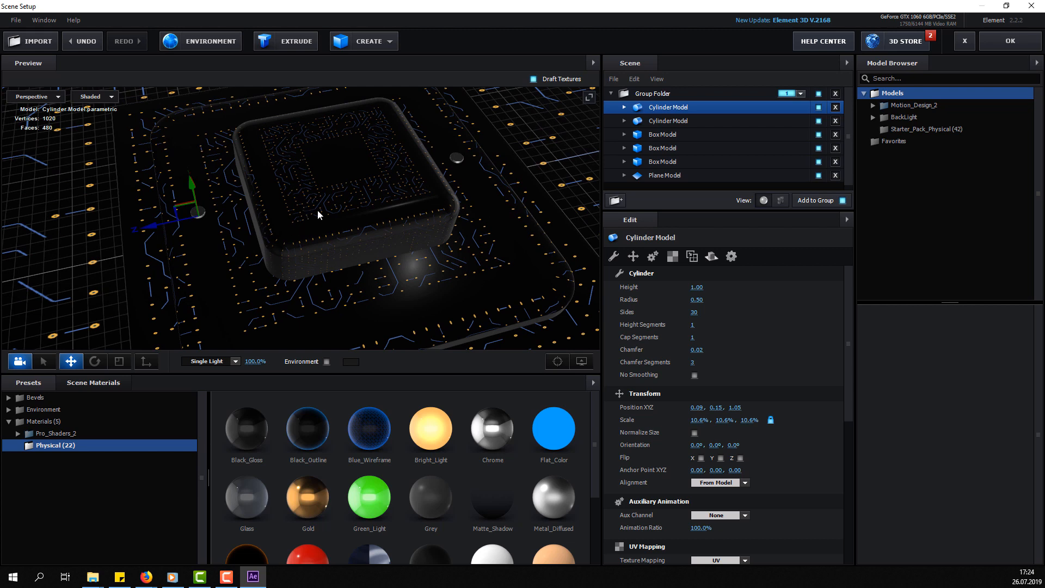
Duplicate the cylinder again and place the copy on an adjacent side of the block at about -1.07, 0.15, -0.14
right_click(669, 108)
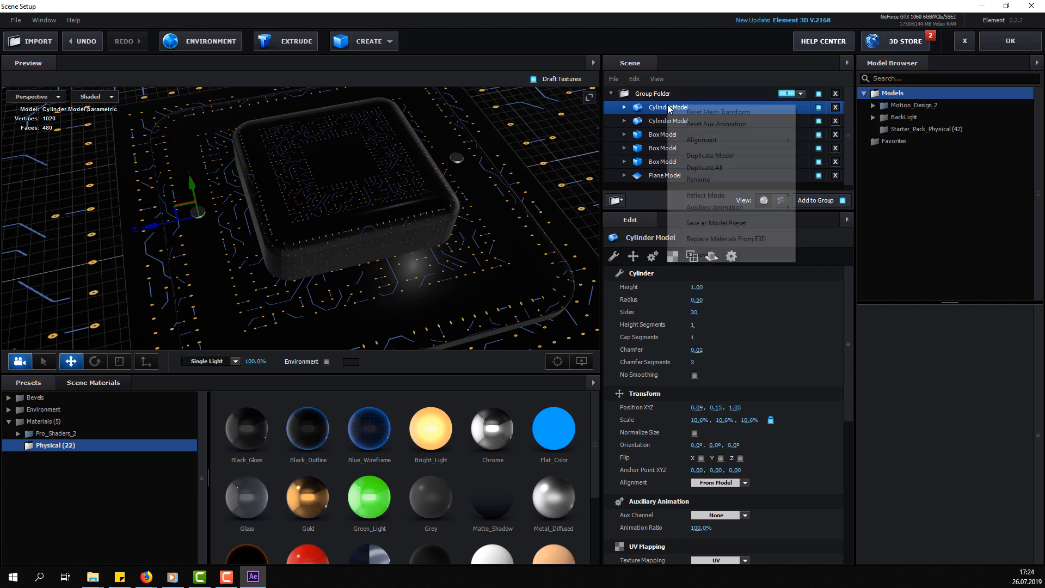
left_click(684, 156)
left_click_drag(238, 220, 318, 212)
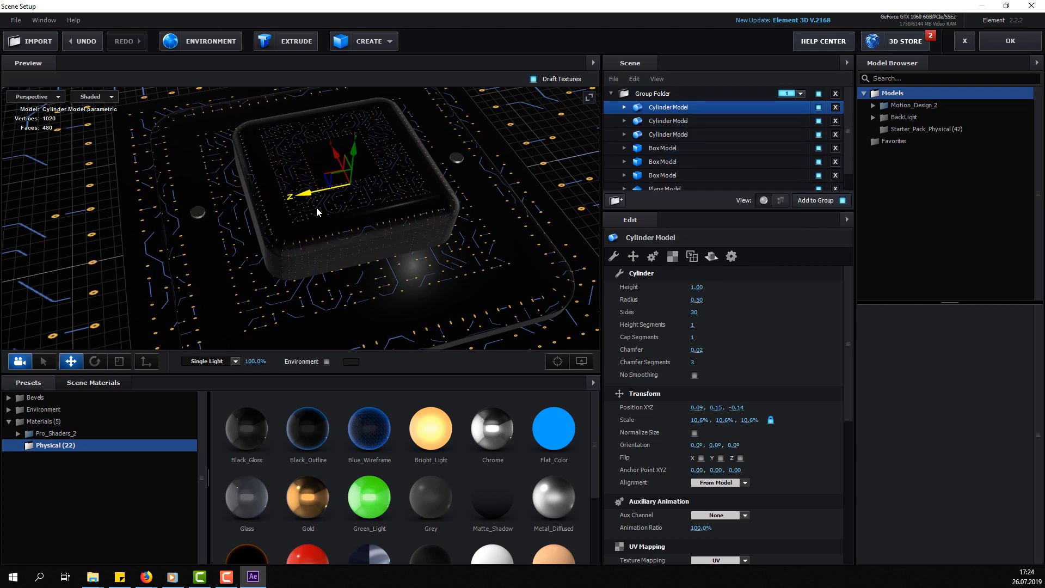
left_click_drag(338, 157, 397, 263)
left_click_drag(226, 239, 288, 223)
Duplicate the third cylinder and move the copy to the opposite side at an X position of about 1.07
right_click(640, 107)
left_click(661, 157)
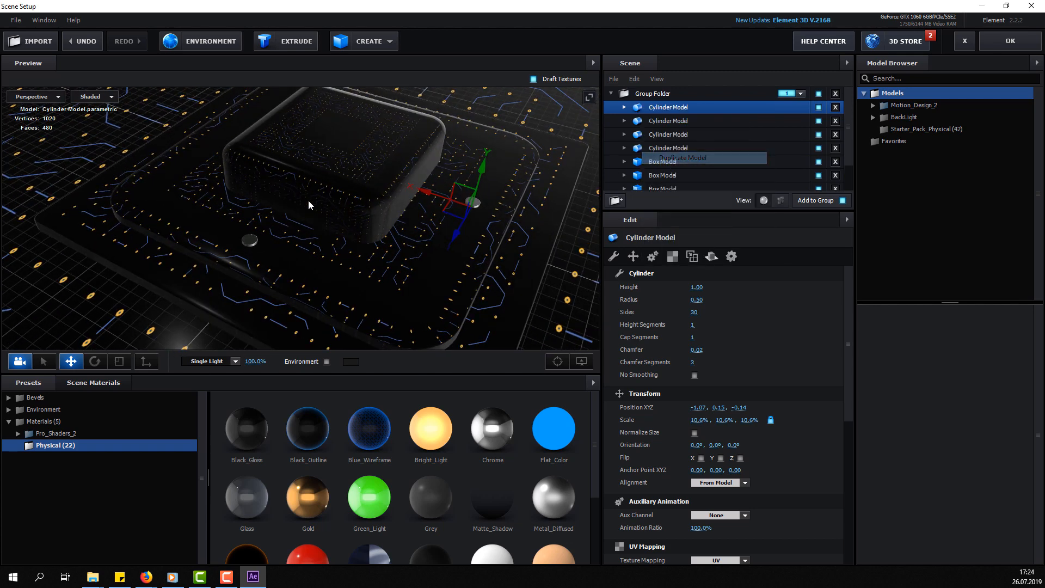
left_click_drag(204, 206, 244, 211)
left_click_drag(394, 153, 120, 188)
left_click_drag(393, 238, 412, 220)
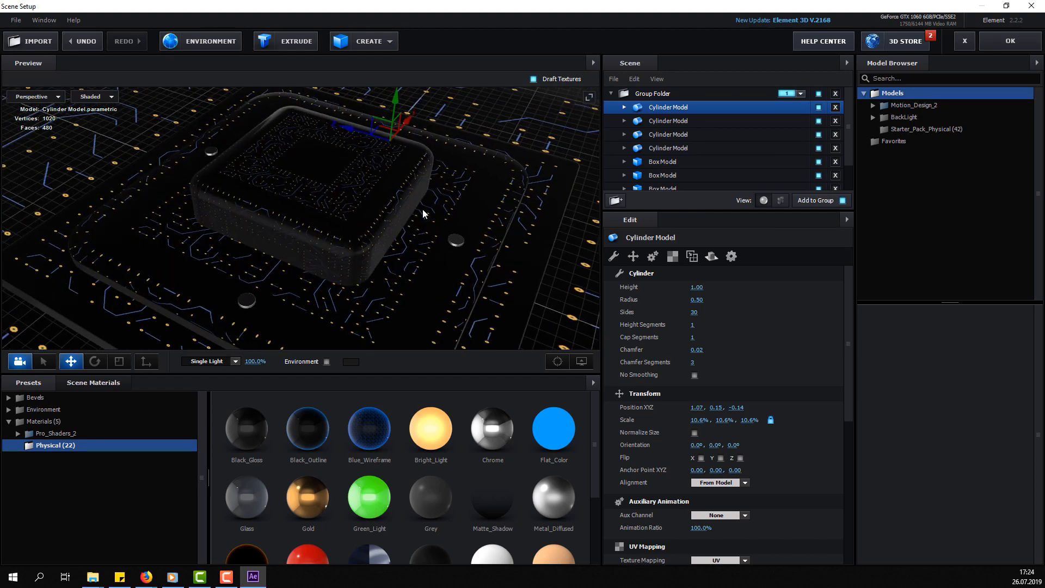
Add a box, scale it into a thin strip of about 100%, 36.2%, 4.1% and place it at about 0.00, 0.01, -1.04
left_click(373, 49)
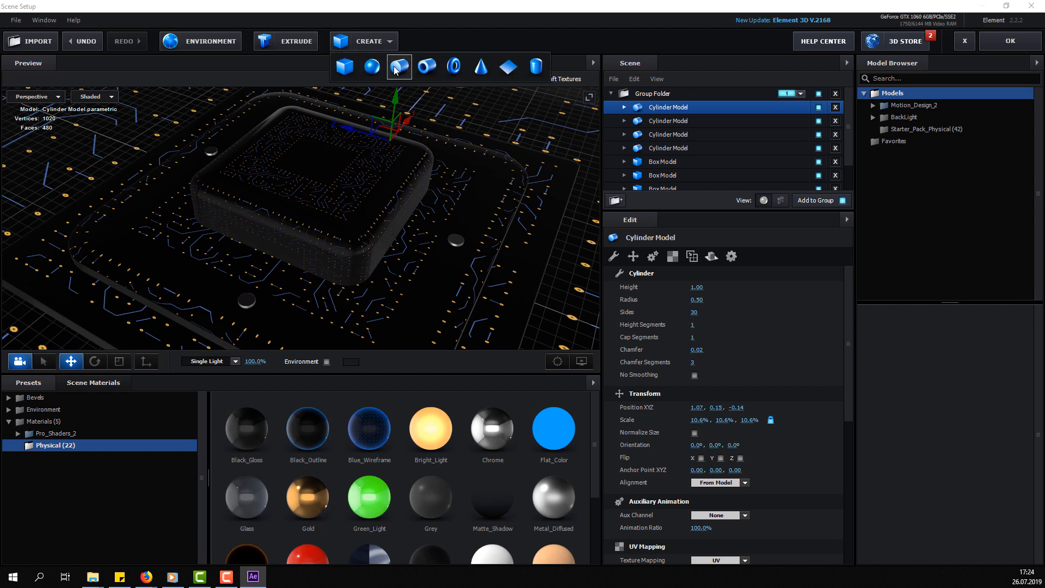
left_click(345, 67)
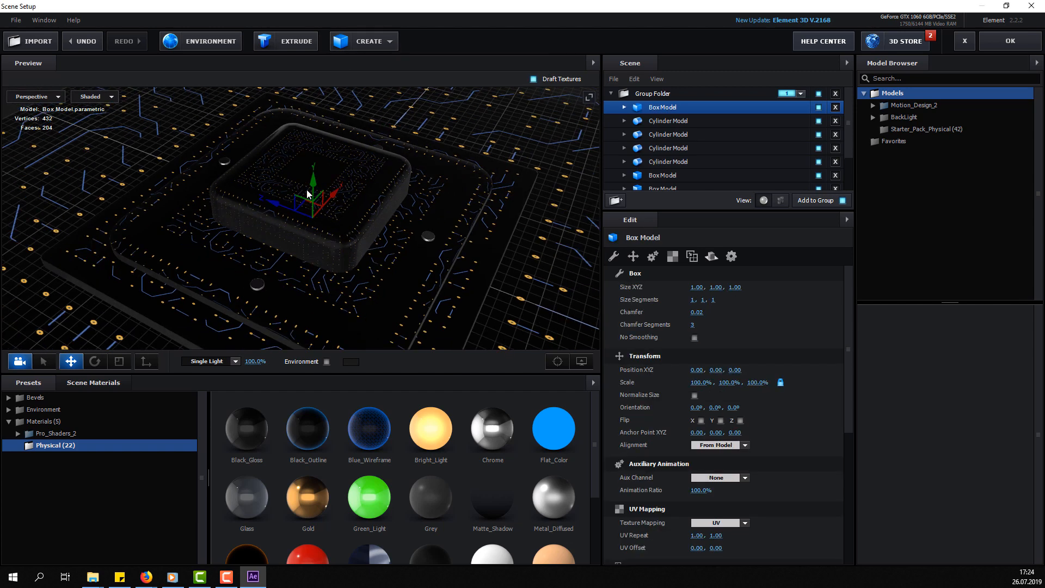
key("r")
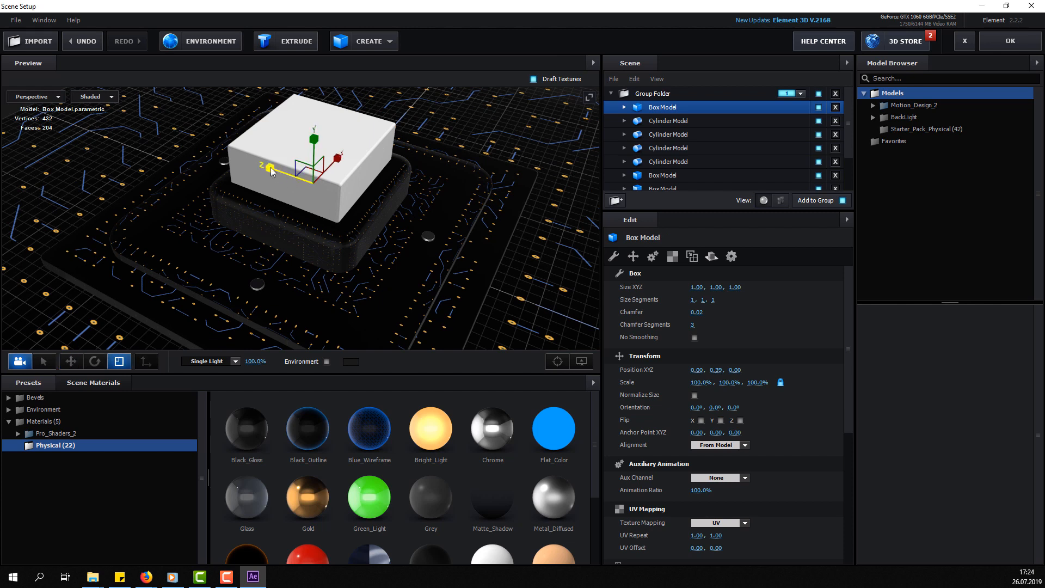
left_click_drag(272, 171, 402, 262)
key("w")
scroll(444, 209, "up", 5)
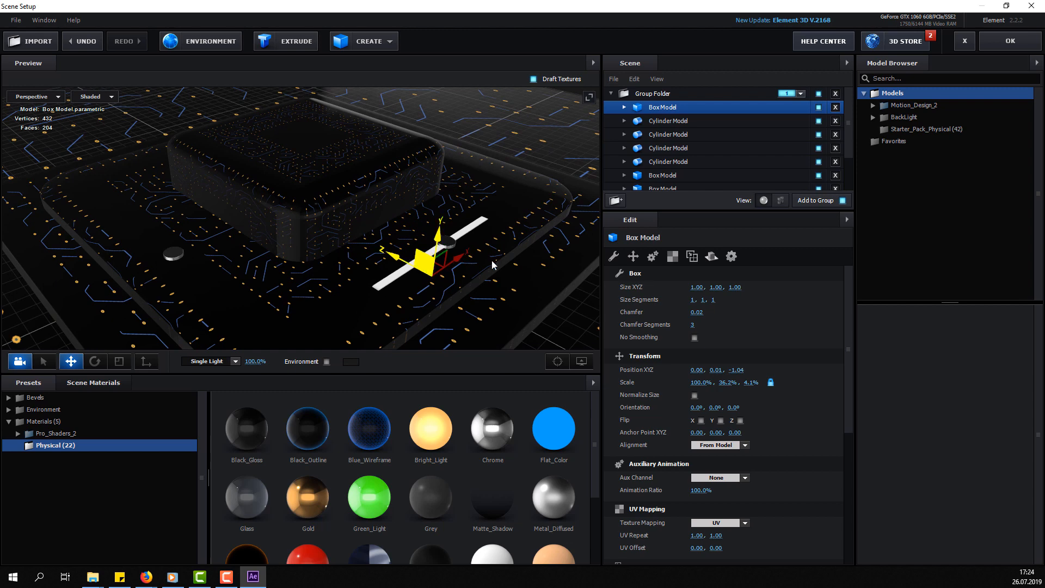
Lengthen the strip to an X scale of about 216.8% and apply the Metal_Diffused material to it
left_click_drag(493, 264, 463, 262)
key("r")
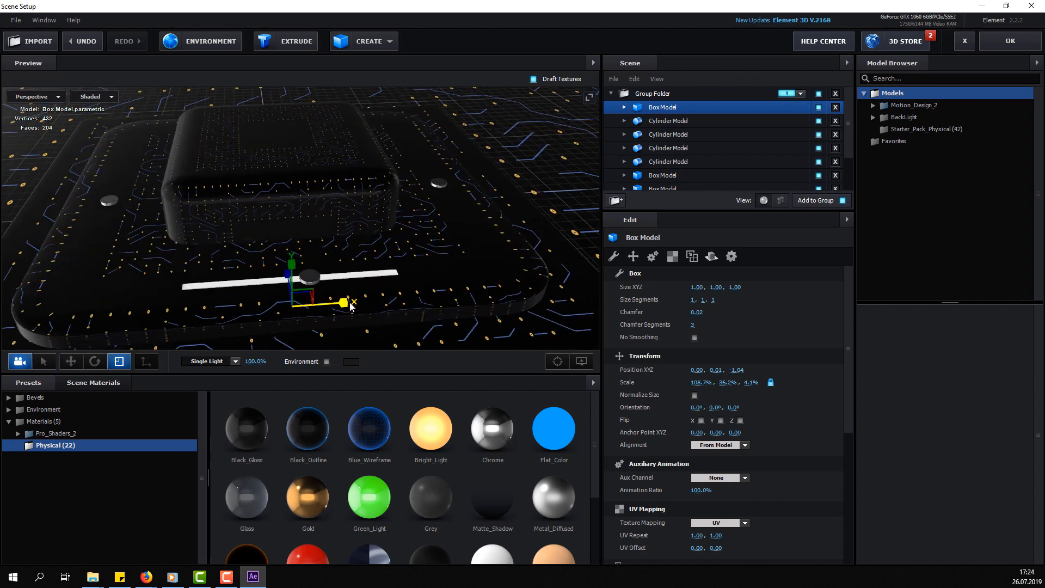
left_click_drag(441, 302, 452, 302)
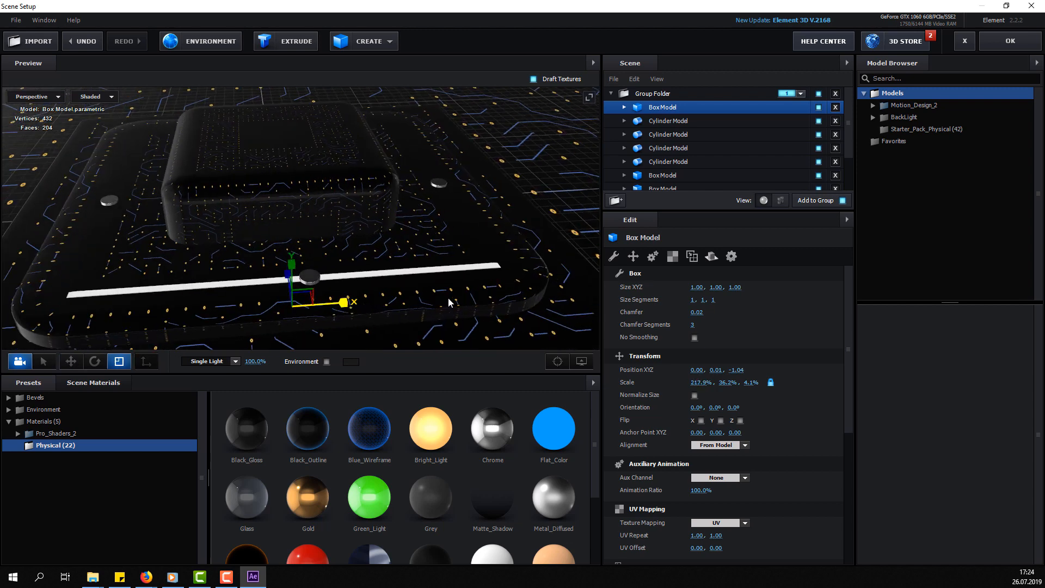
key("w")
scroll(240, 294, "up", 4)
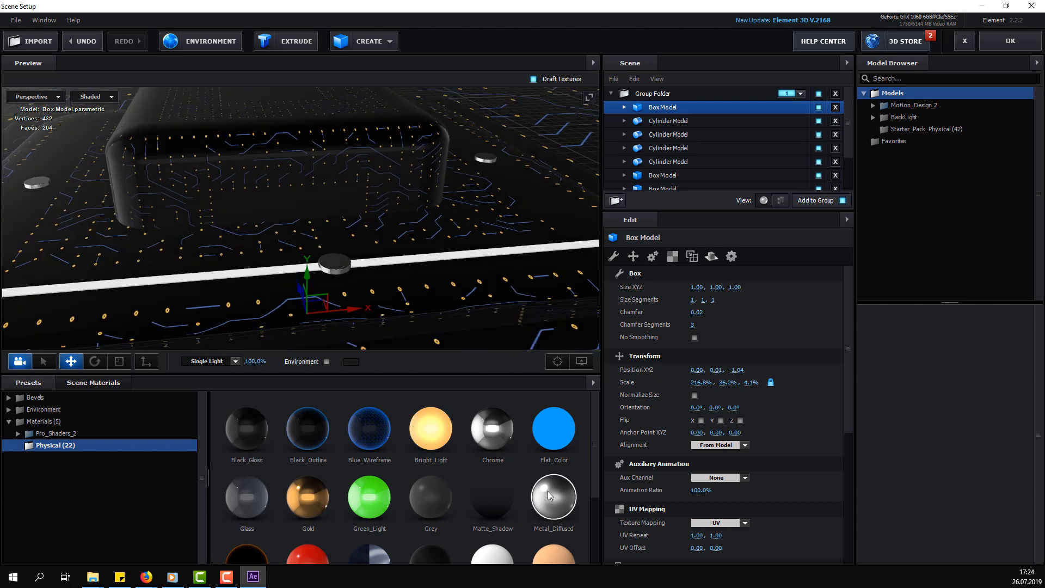
left_click_drag(536, 492, 400, 261)
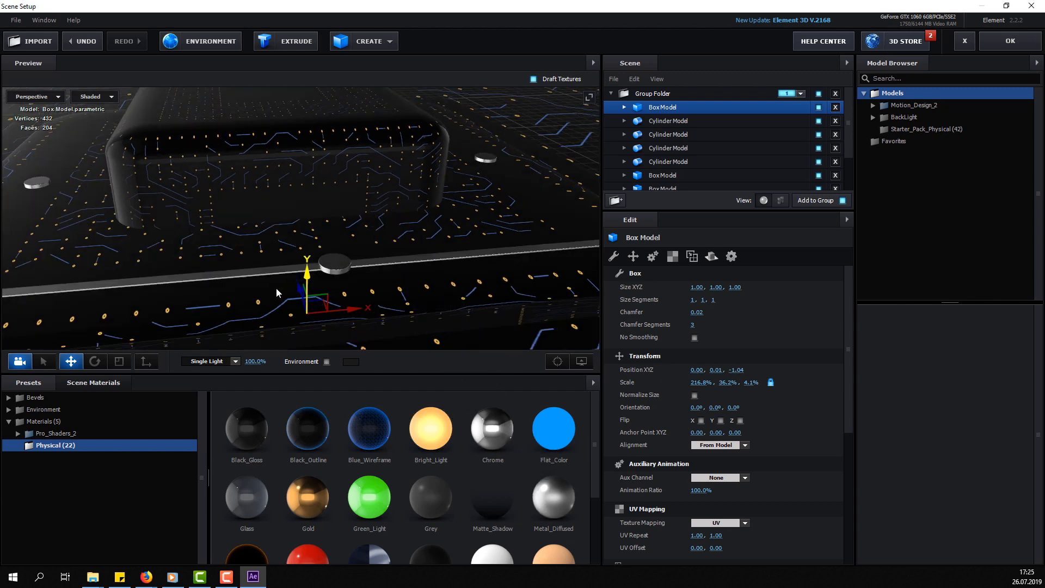
Duplicate the metallic strip and move the copy to the opposite side of the block at a Z position of about 1.05
scroll(269, 281, "down", 3)
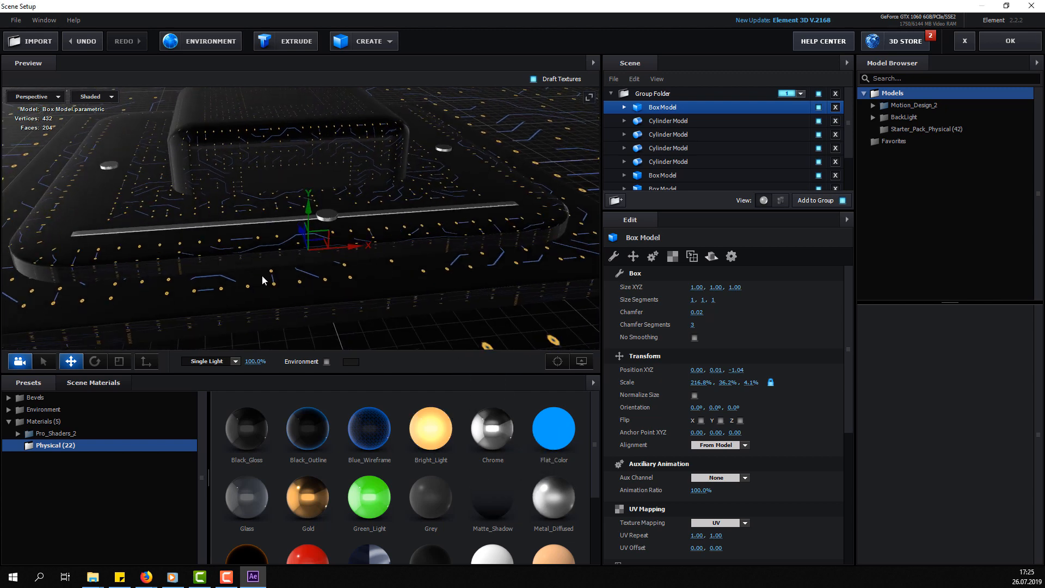
left_click_drag(262, 276, 384, 223)
right_click(646, 108)
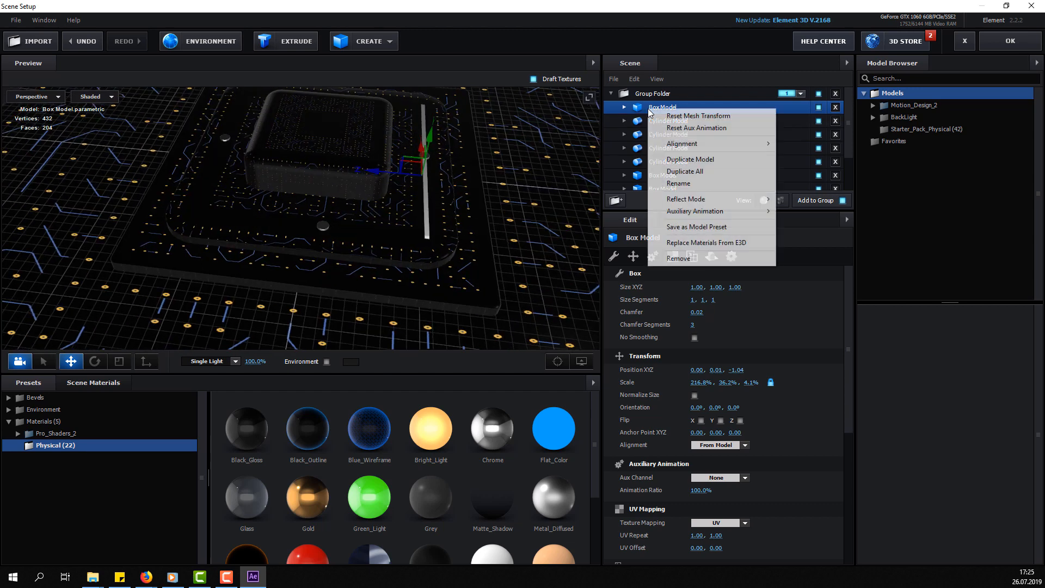
left_click(650, 159)
left_click_drag(375, 173, 251, 214)
scroll(282, 184, "up", 5)
scroll(424, 201, "down", 5)
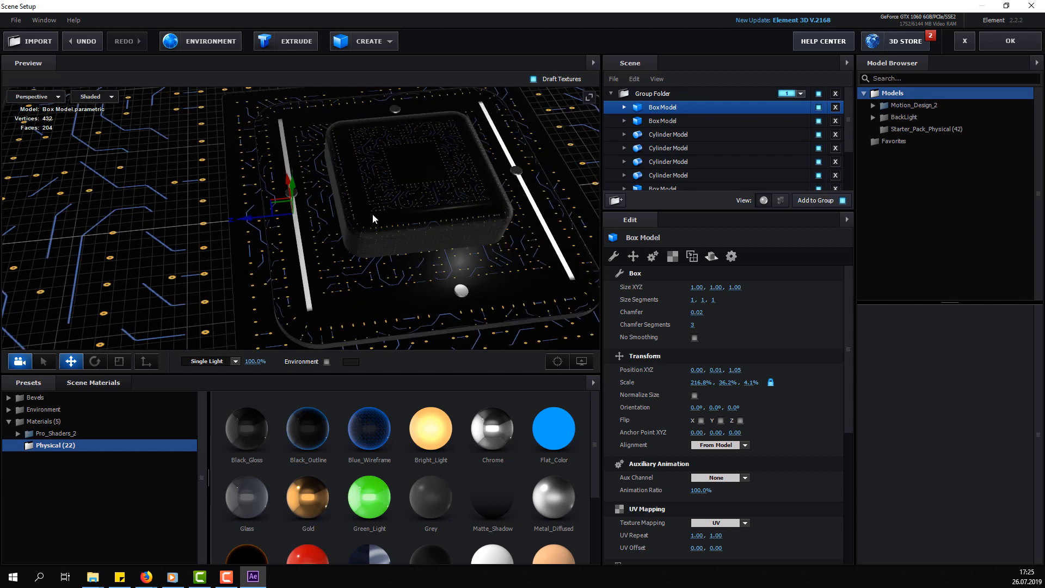
Duplicate the second strip, pull the copy inward to a Z position of about 0.79 and rotate it to 270° around Y
left_click_drag(372, 213, 332, 234)
right_click(675, 107)
left_click(707, 156)
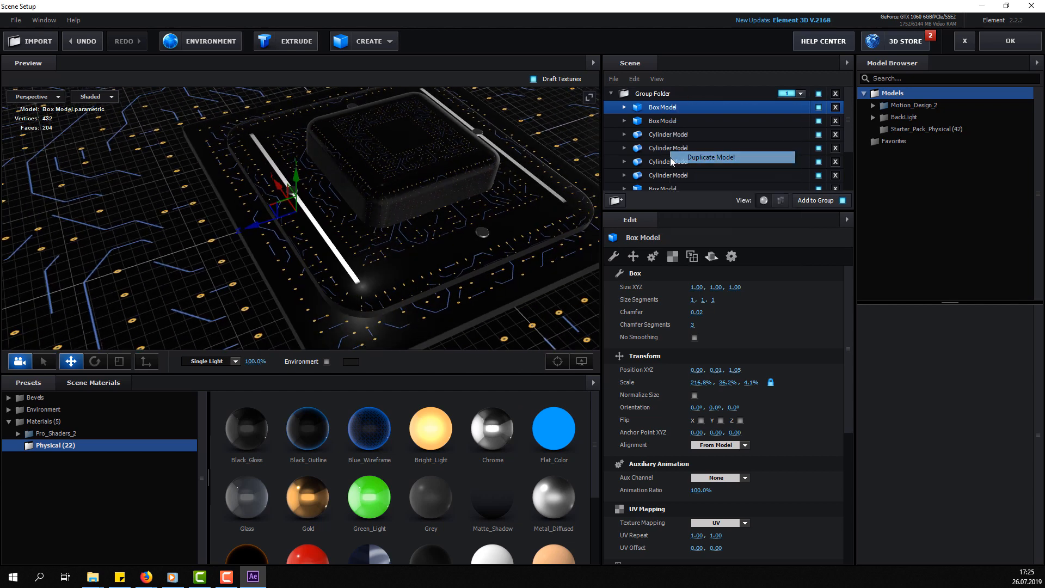
left_click_drag(274, 223, 189, 275)
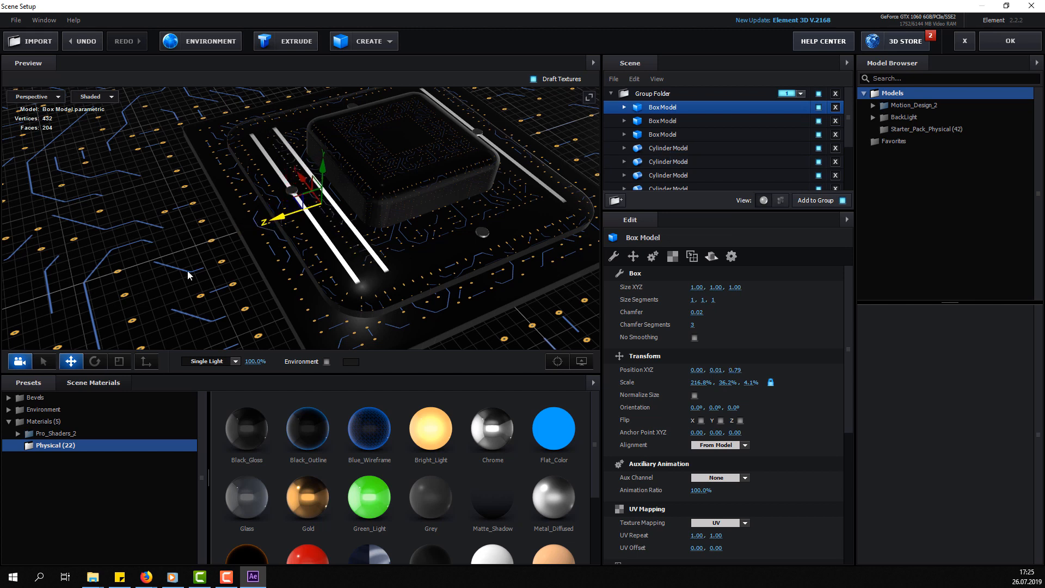
left_click(101, 363)
left_click_drag(328, 245, 205, 246)
Move the rotated strip to an adjacent side of the block at about -1.03, 0.01, -0.05
key("w")
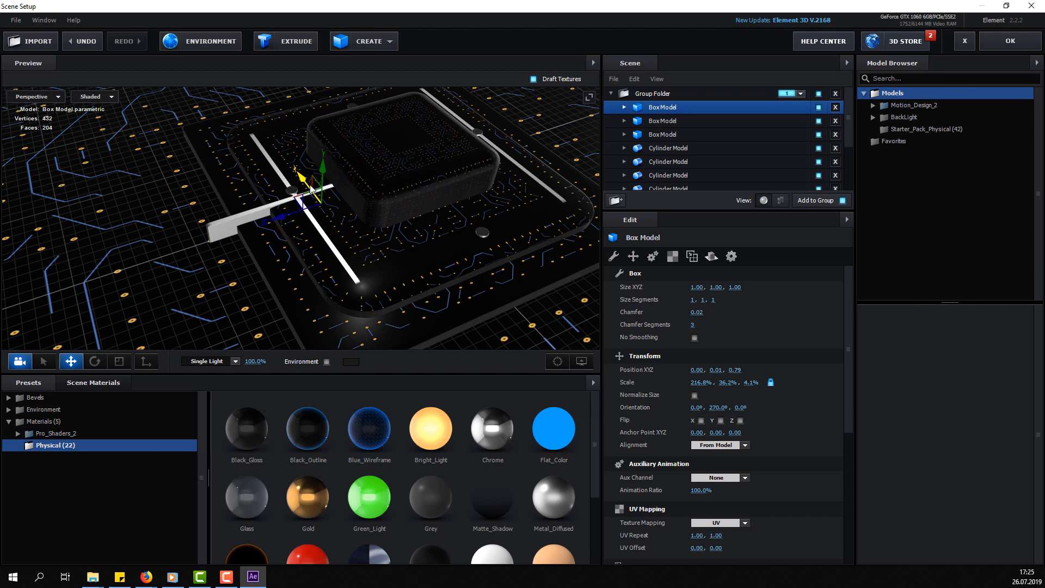
left_click_drag(308, 186, 242, 302)
scroll(433, 274, "up", 3)
scroll(377, 270, "up", 2)
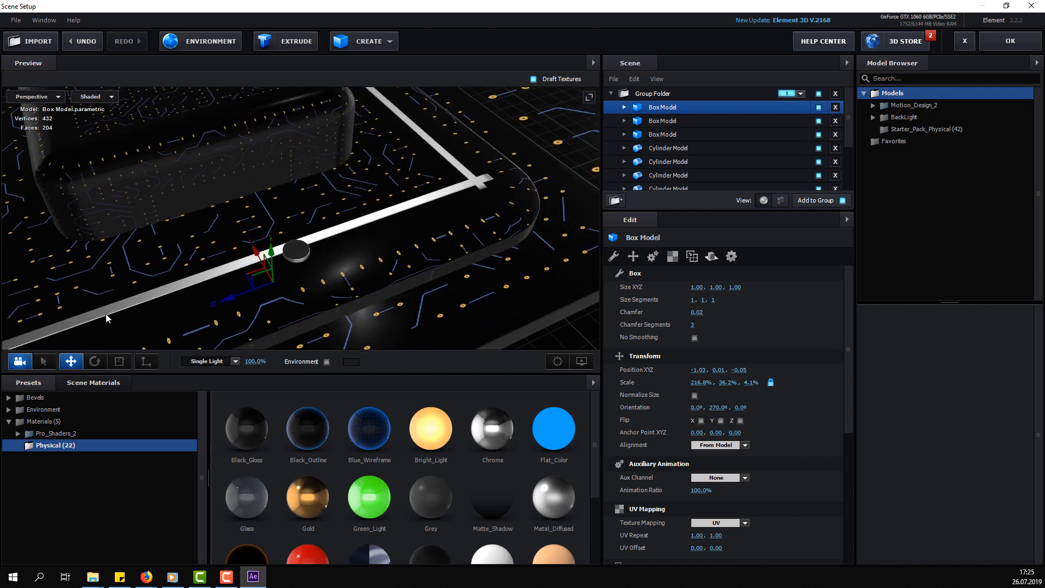
Shorten the rotated strip to an X scale of about 211.8% and align its ends with the other strips at about -1.05, 0.01, -0.01
left_click_drag(107, 319, 190, 276)
key("r")
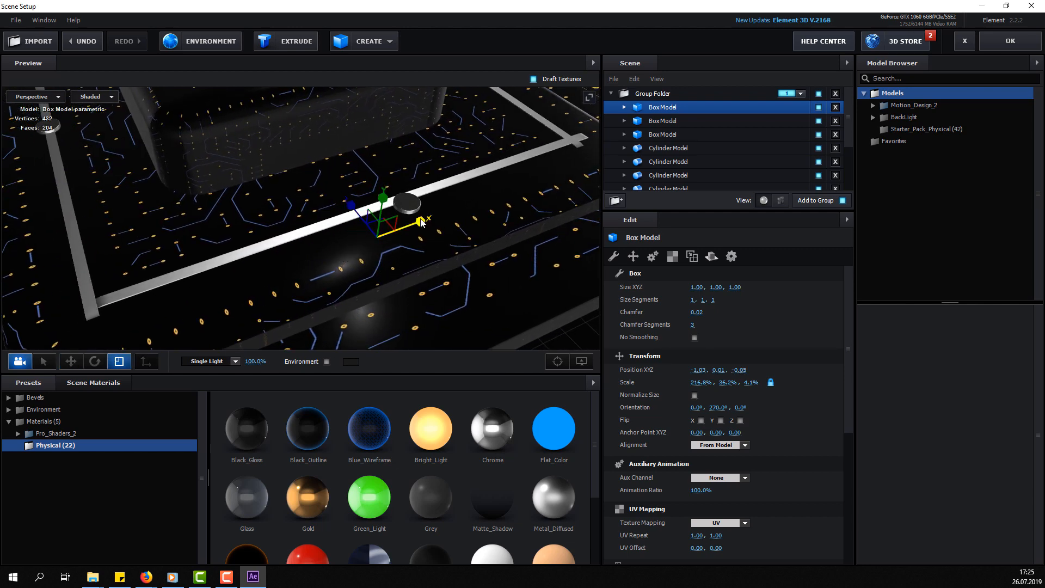
key("w")
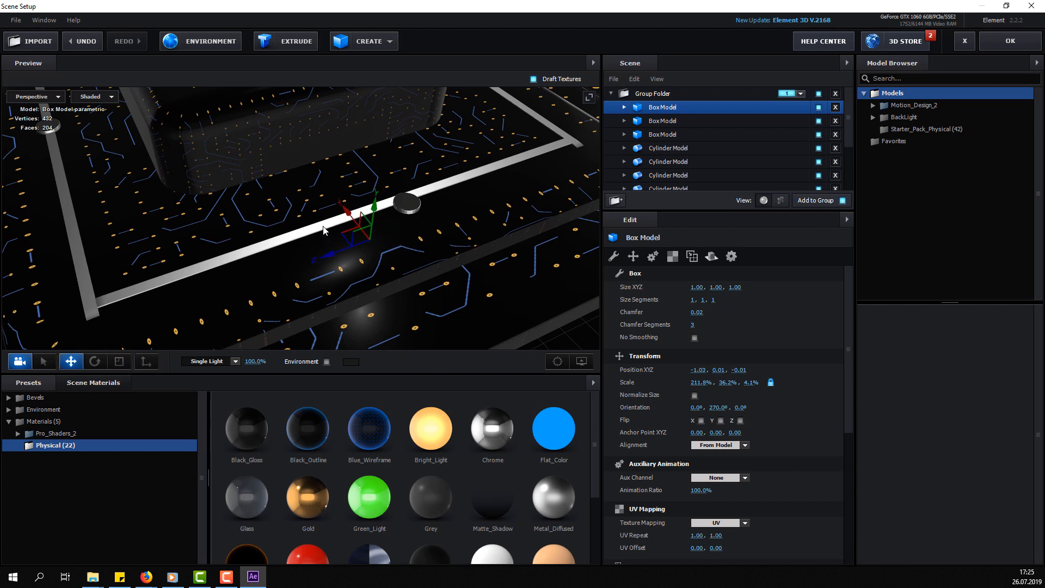
left_click_drag(346, 212, 348, 214)
scroll(100, 241, "down", 2)
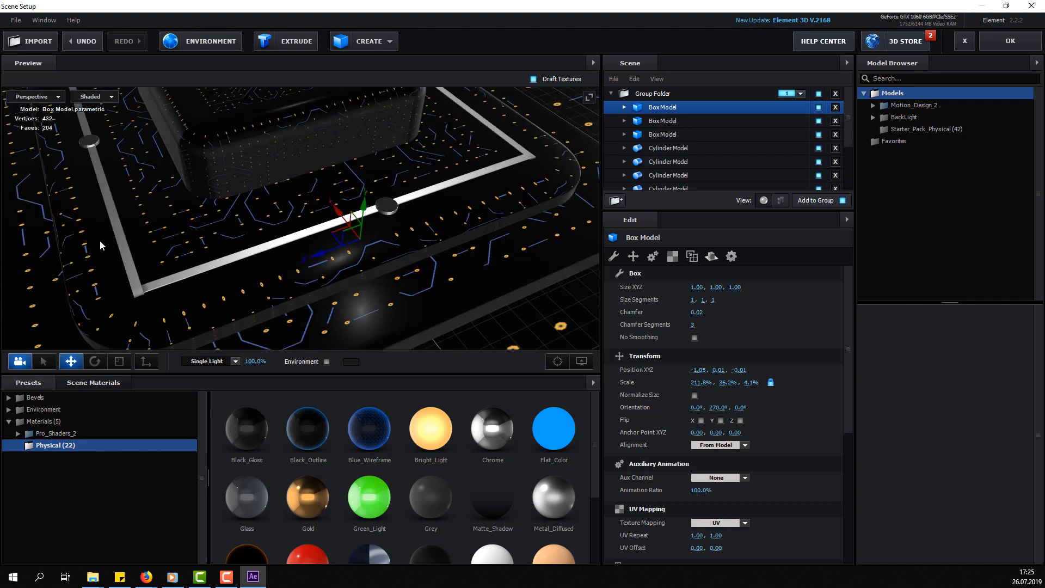
Duplicate the rotated strip and move the copy to the opposite side at an X position of about 1.07, closing the frame
scroll(100, 240, "down", 2)
left_click_drag(100, 240, 152, 224)
scroll(313, 181, "up", 5)
left_click_drag(313, 181, 329, 198)
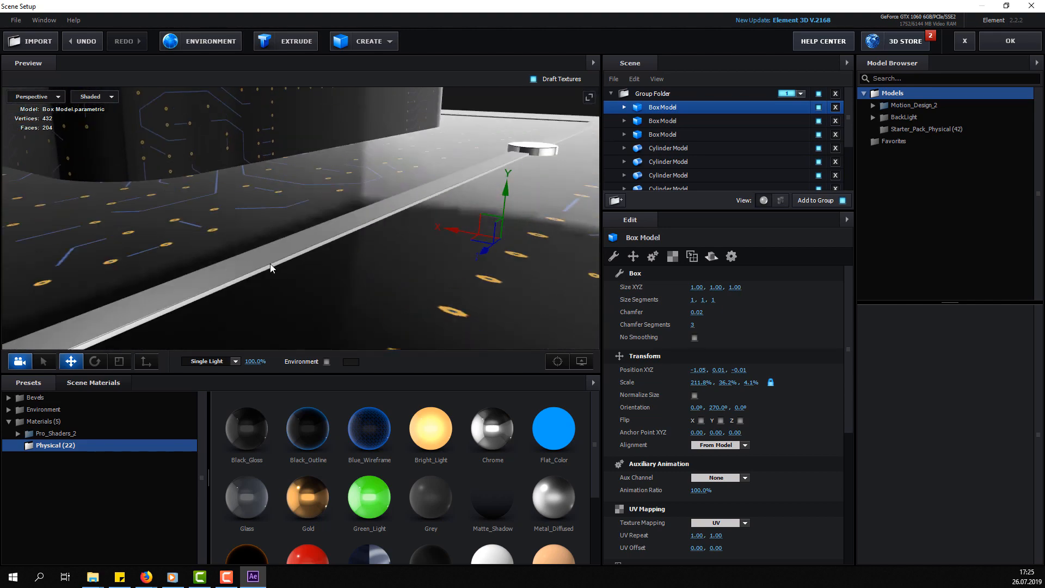
scroll(247, 205, "down", 4)
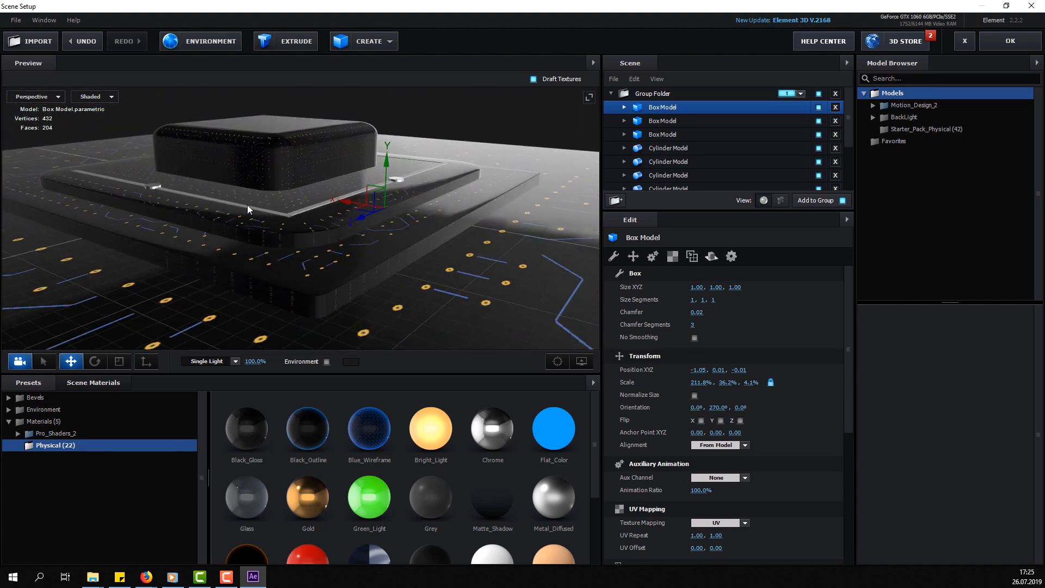
left_click_drag(247, 204, 357, 184)
right_click(665, 111)
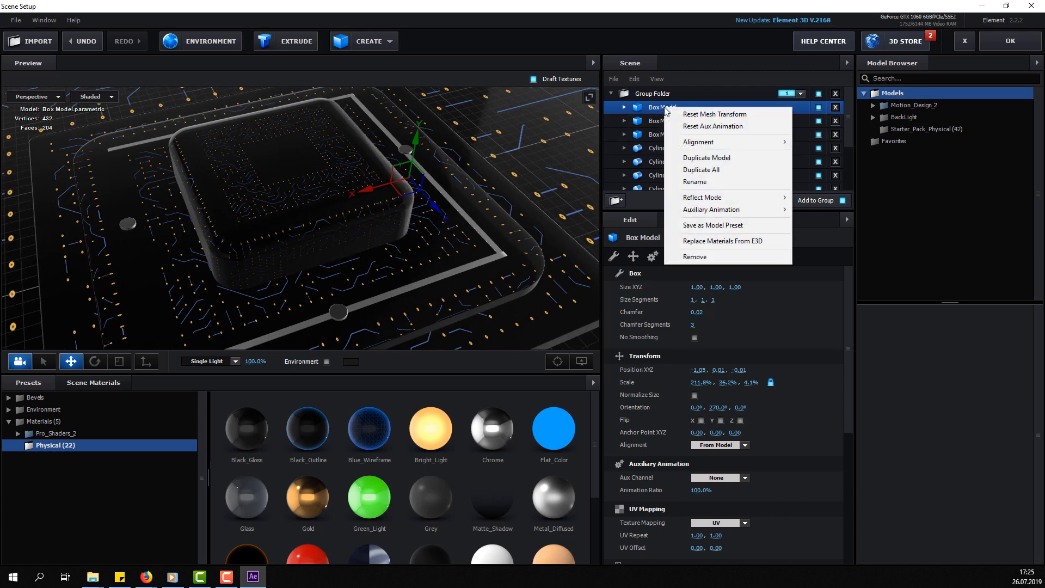
left_click(703, 158)
left_click_drag(370, 189, 75, 243)
left_click_drag(187, 255, 254, 218)
left_click_drag(488, 191, 429, 297)
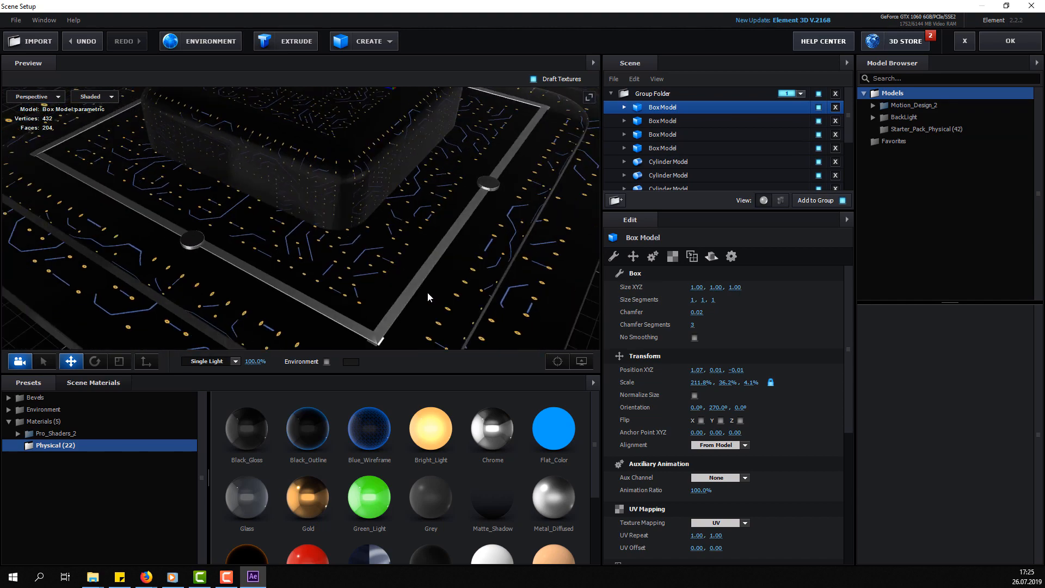
Apply the Gold material to the four cylinders around the block
left_click_drag(357, 283, 296, 277)
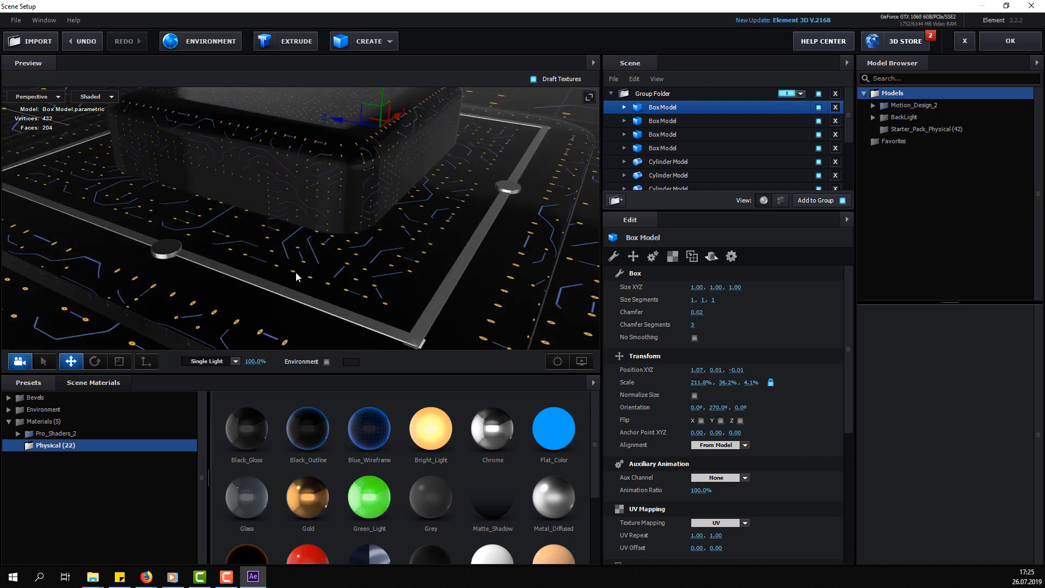
left_click_drag(319, 509, 343, 272)
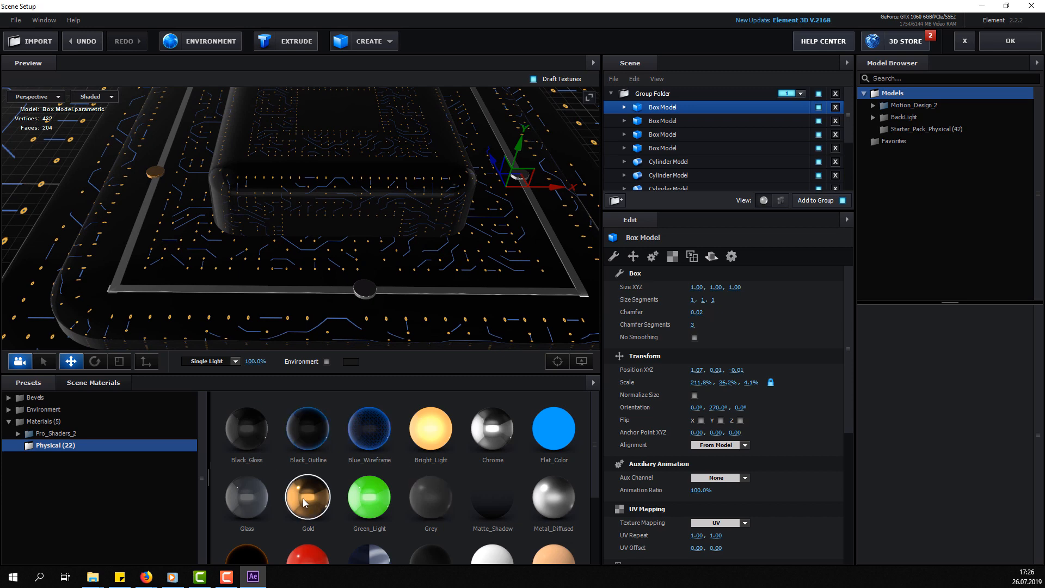
left_click_drag(303, 501, 468, 272)
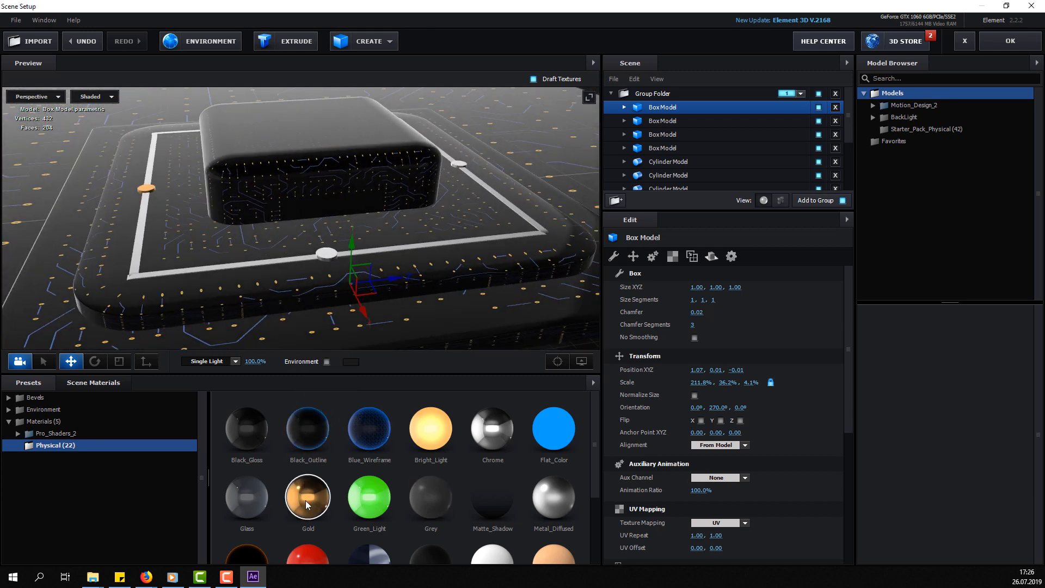
left_click_drag(305, 501, 327, 253)
left_click_drag(354, 267, 485, 292)
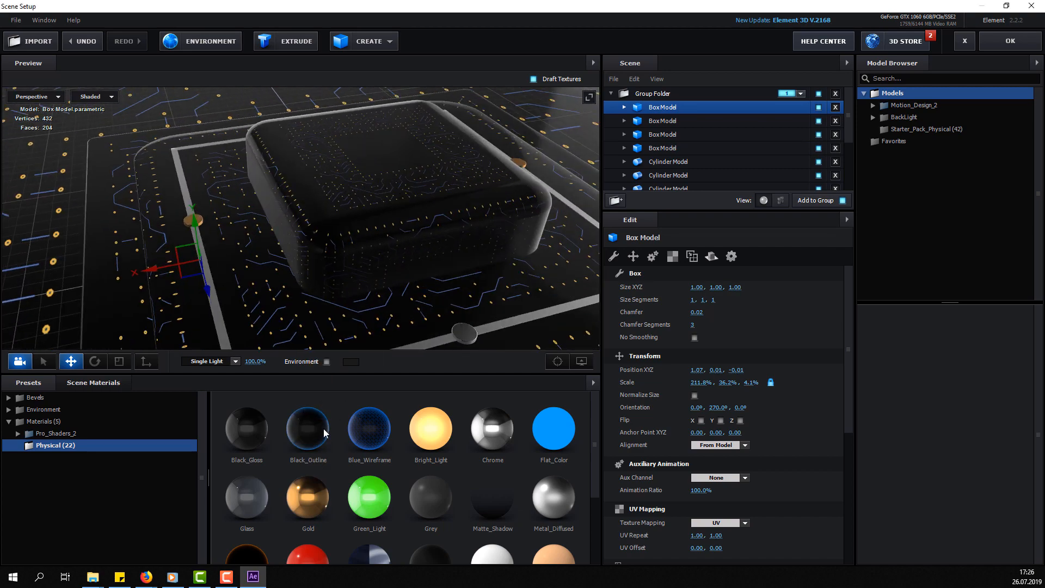
left_click_drag(328, 470, 463, 337)
Check the finished board model from several angles and accept the scene setup
scroll(403, 295, "down", 6)
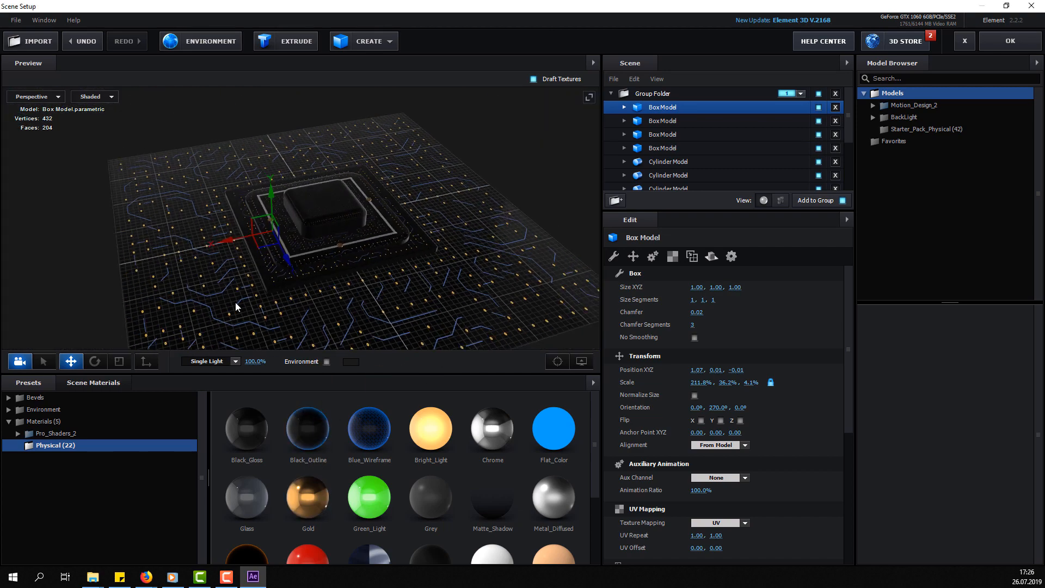
left_click_drag(235, 303, 328, 281)
left_click_drag(271, 257, 395, 272)
scroll(299, 282, "up", 5)
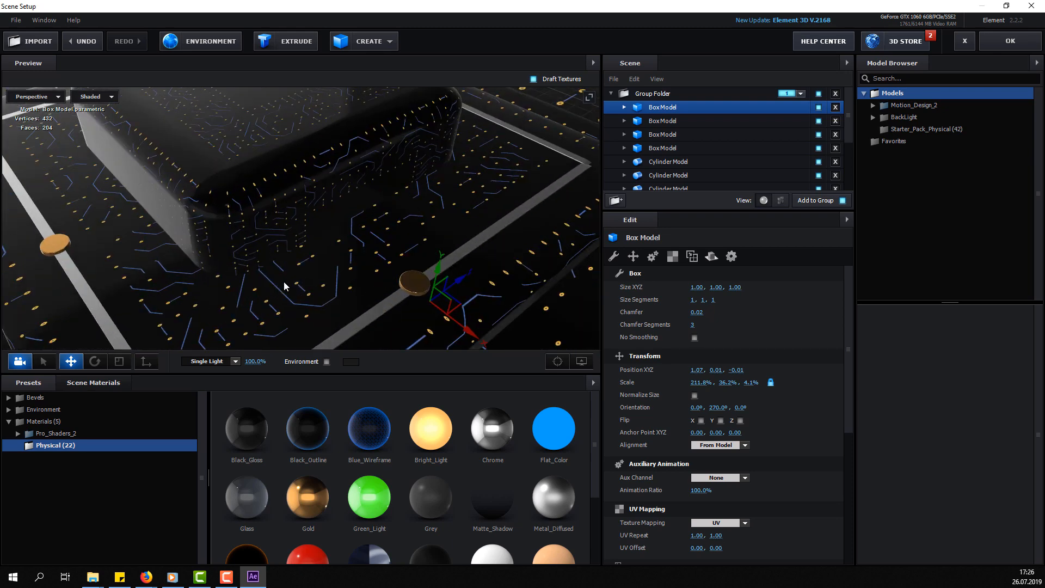
scroll(299, 271, "up", 2)
left_click_drag(278, 262, 315, 260)
scroll(330, 223, "down", 4)
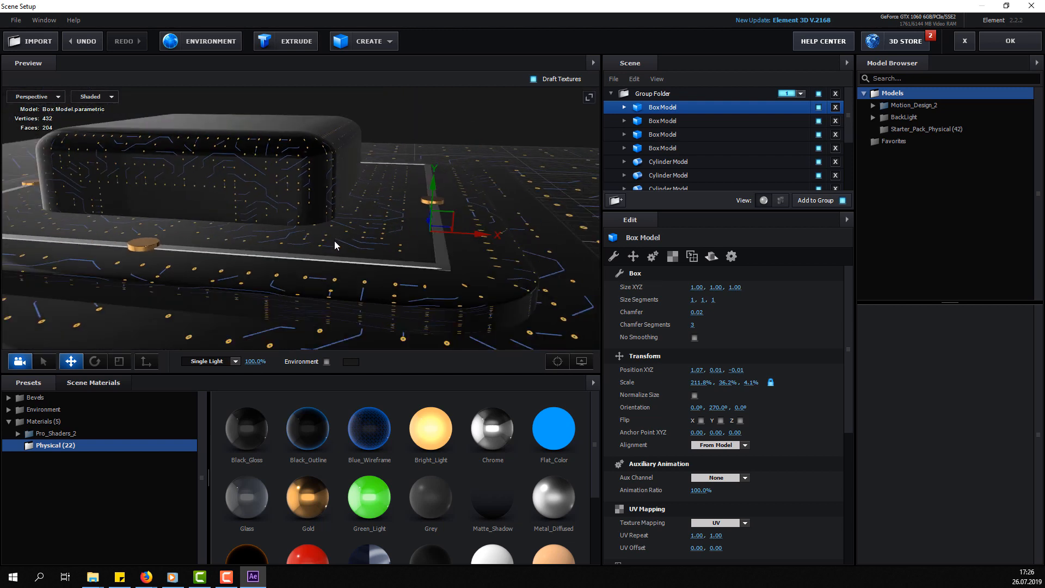
scroll(316, 260, "down", 2)
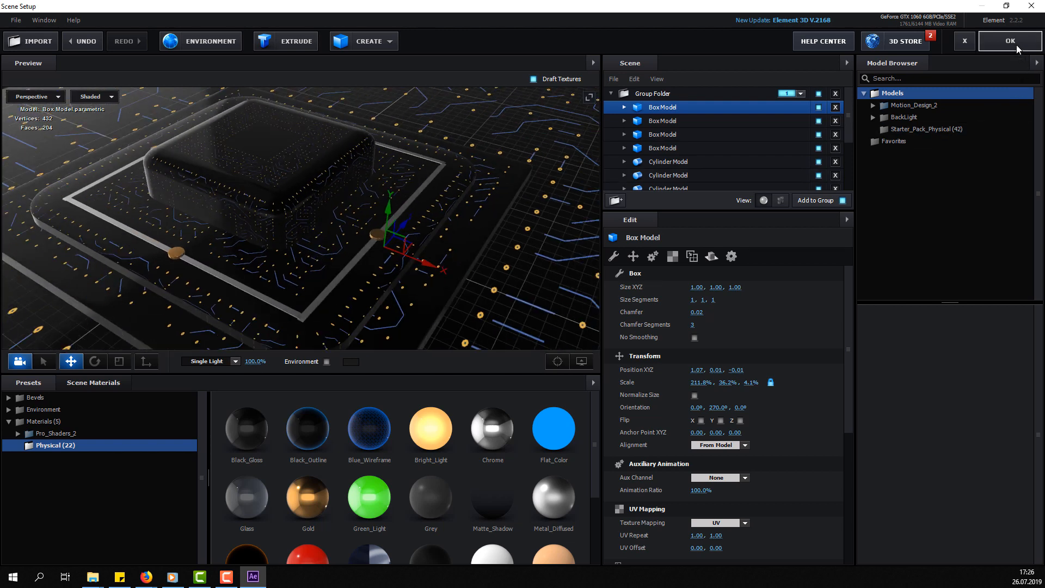
left_click(1016, 46)
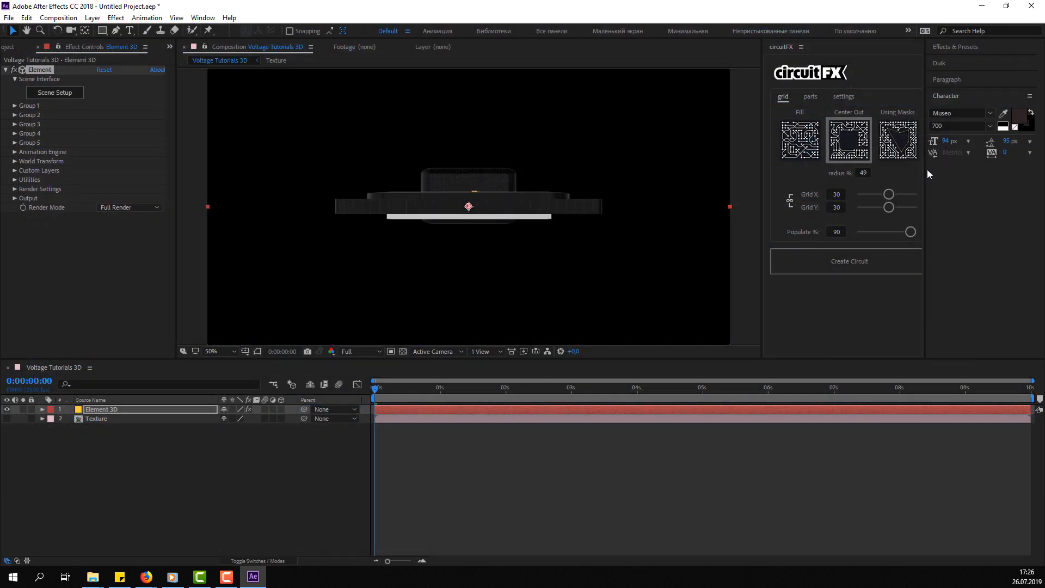
Add a two-node camera with the 50mm preset to the Voltage Tutorials 3D composition
right_click(113, 446)
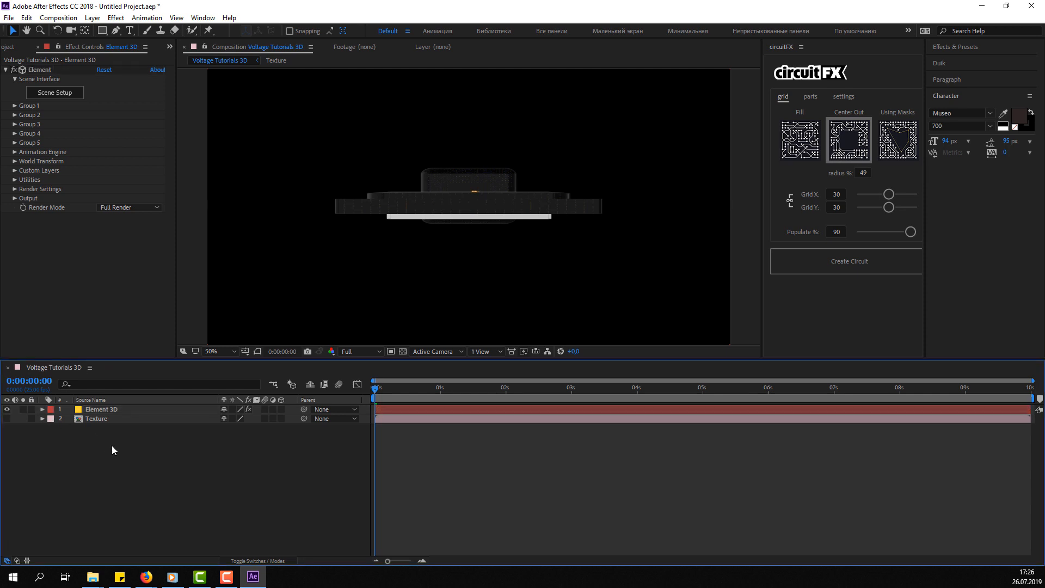
mouse_move(243, 328)
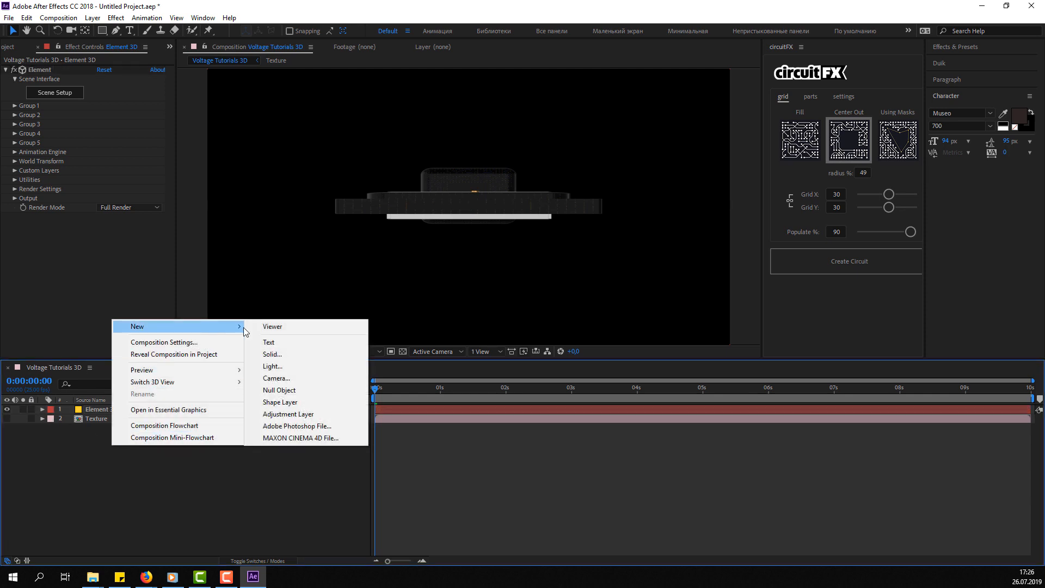
left_click(277, 378)
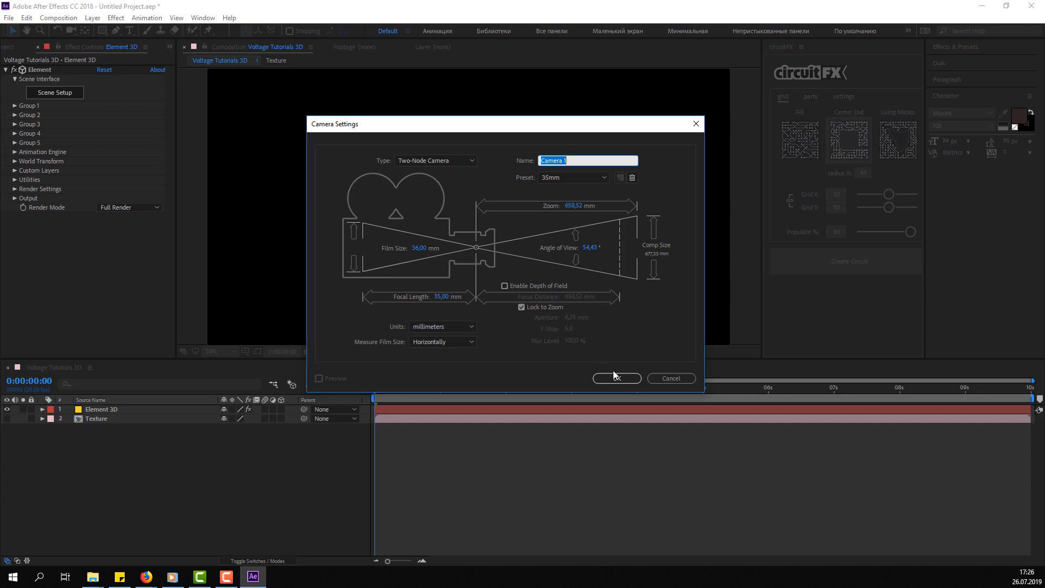
left_click(585, 178)
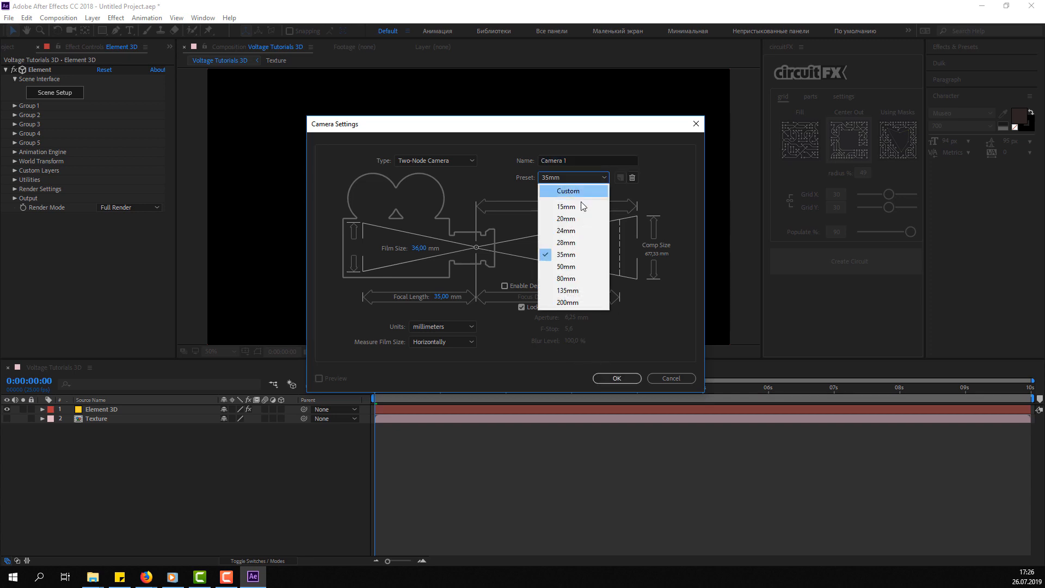
left_click(571, 265)
left_click(615, 378)
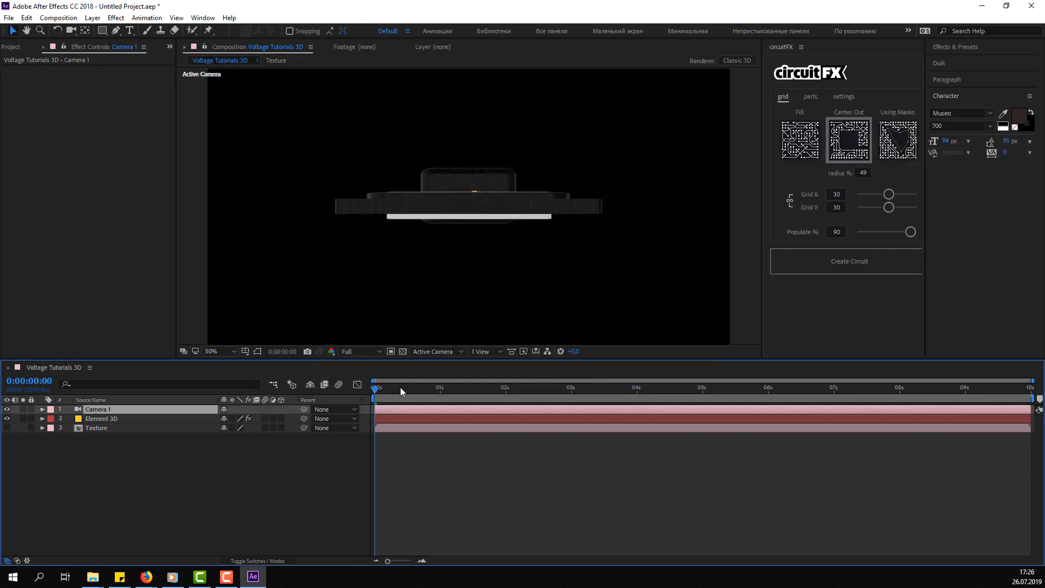
Create an orbit null for Camera 1
right_click(102, 410)
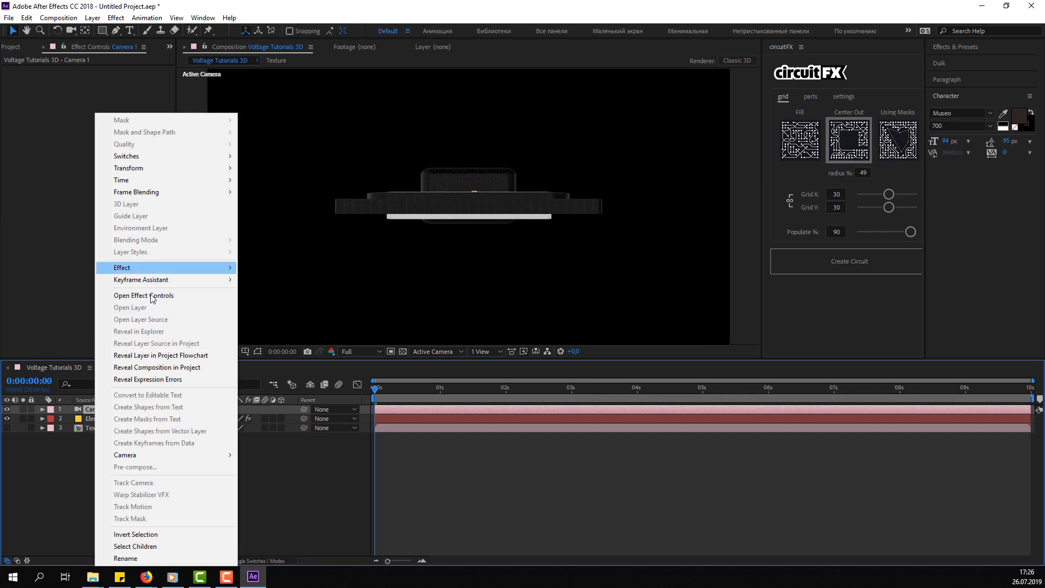
mouse_move(143, 456)
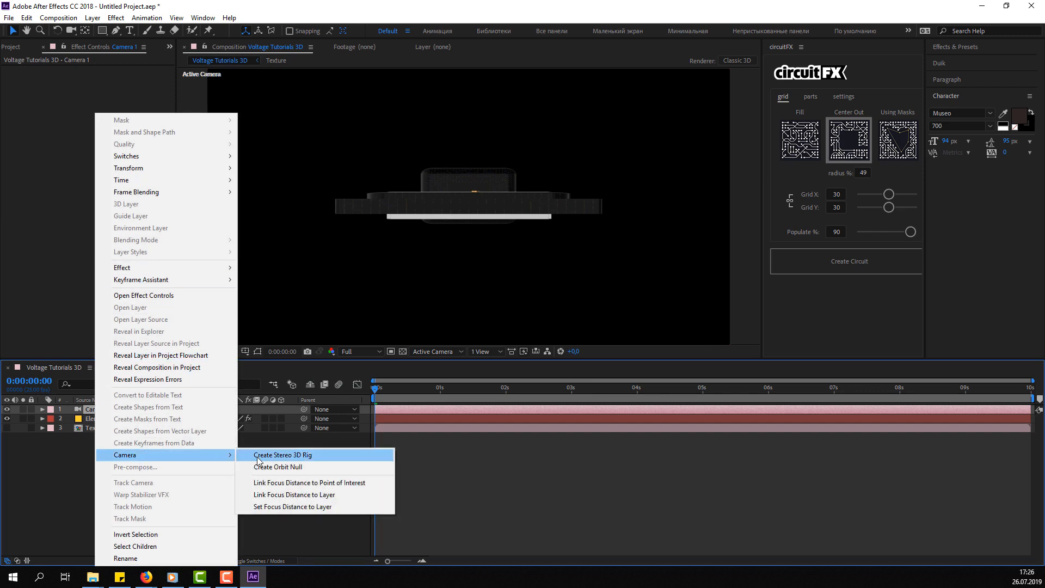
left_click(282, 469)
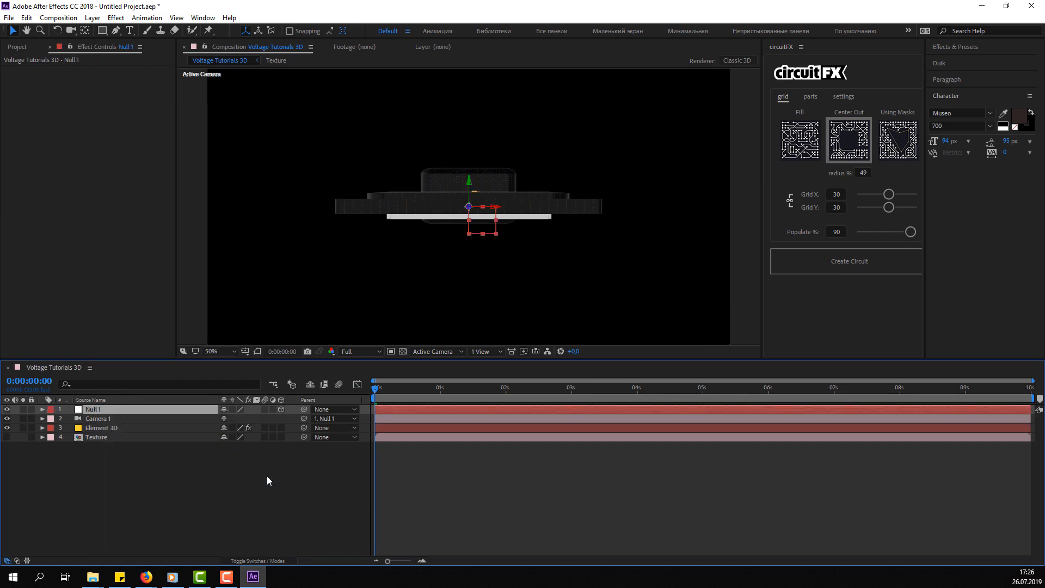
Reveal the orbit null's rotation properties and try turning it around the Y axis
left_click(95, 410)
left_click(103, 428)
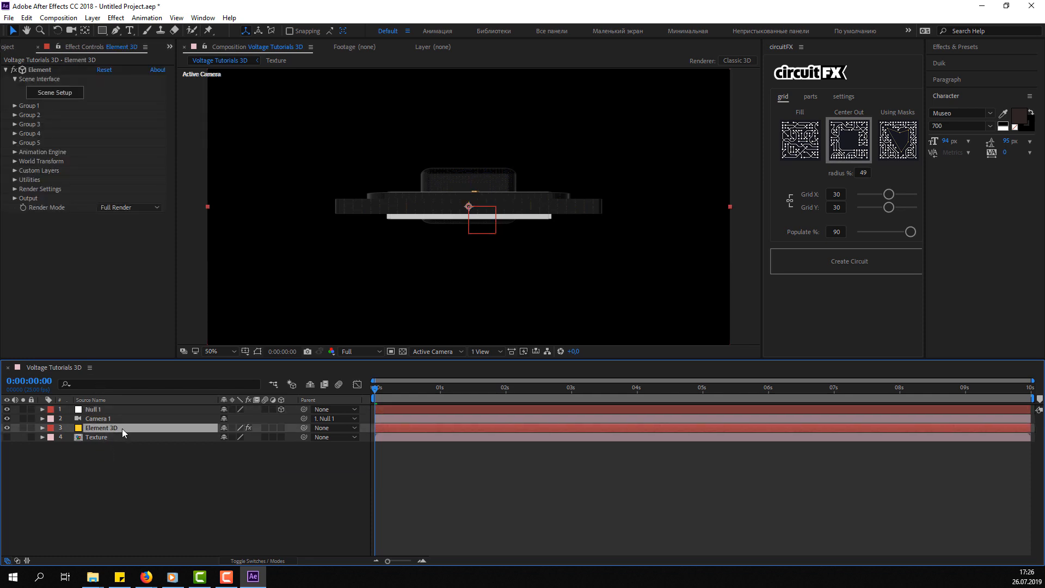
left_click(94, 409)
key("r")
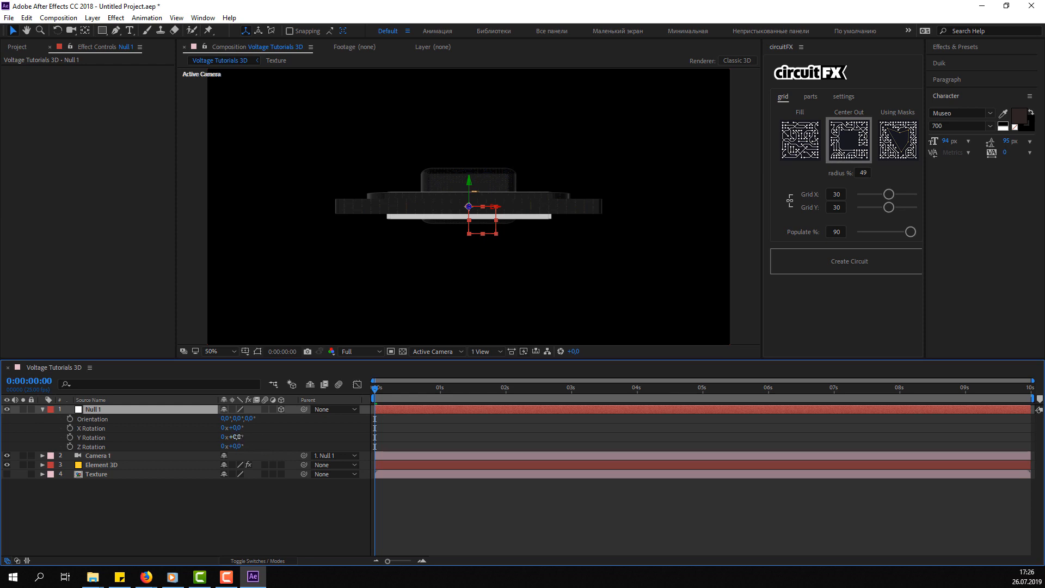
left_click_drag(236, 437, 245, 437)
left_click(42, 409)
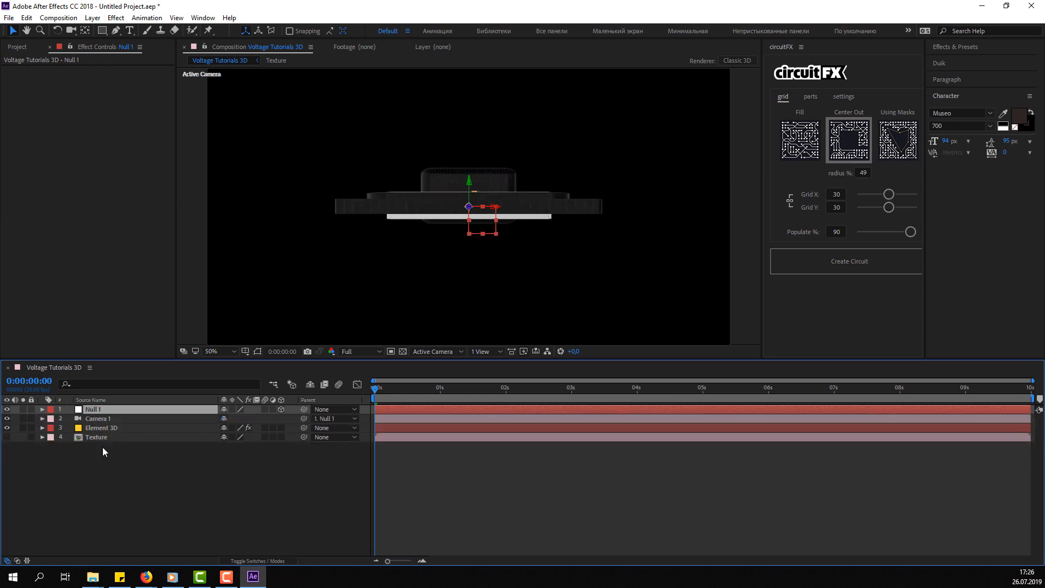
Set the Element 3D layer's world X rotation to 14° so the board tilts toward the camera
left_click(113, 428)
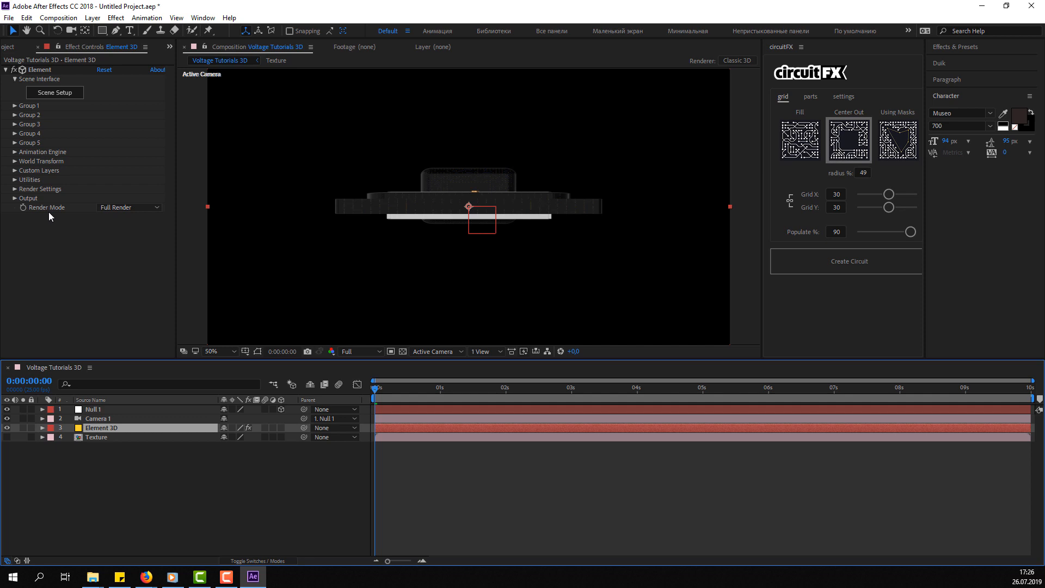
left_click(14, 162)
left_click(14, 162)
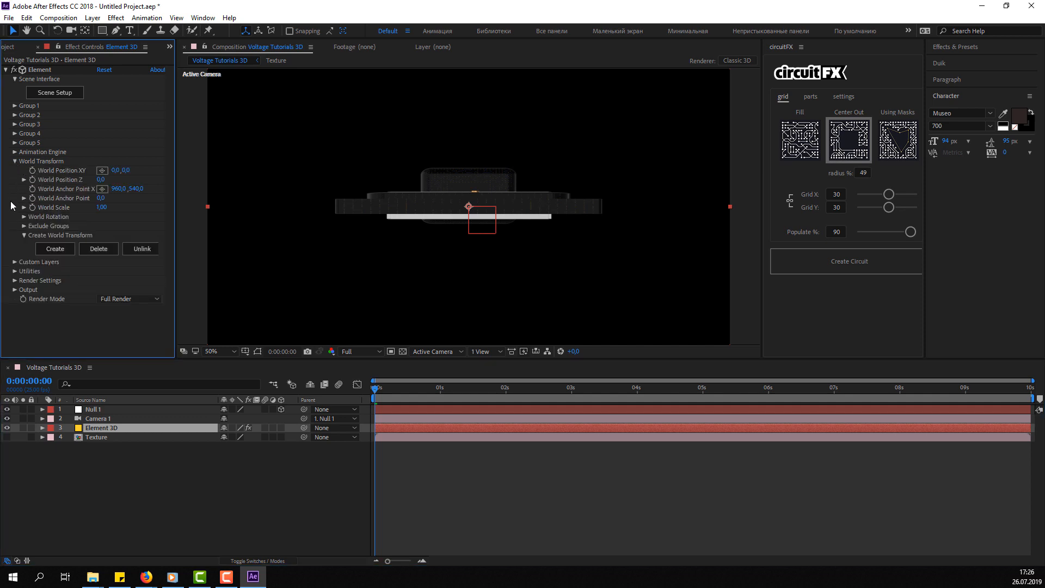
left_click(24, 218)
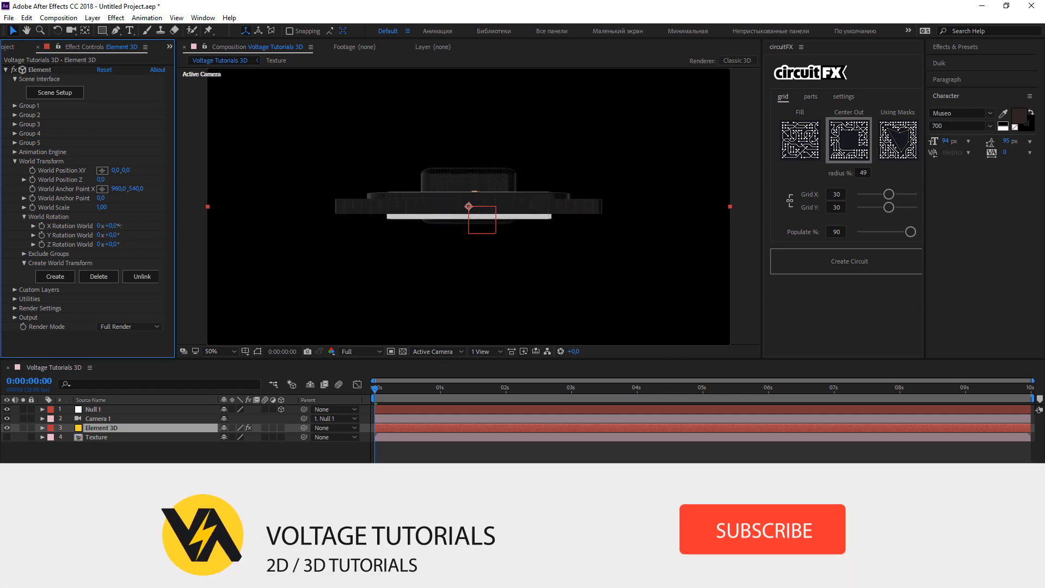
left_click(111, 226)
type("14")
key("Return")
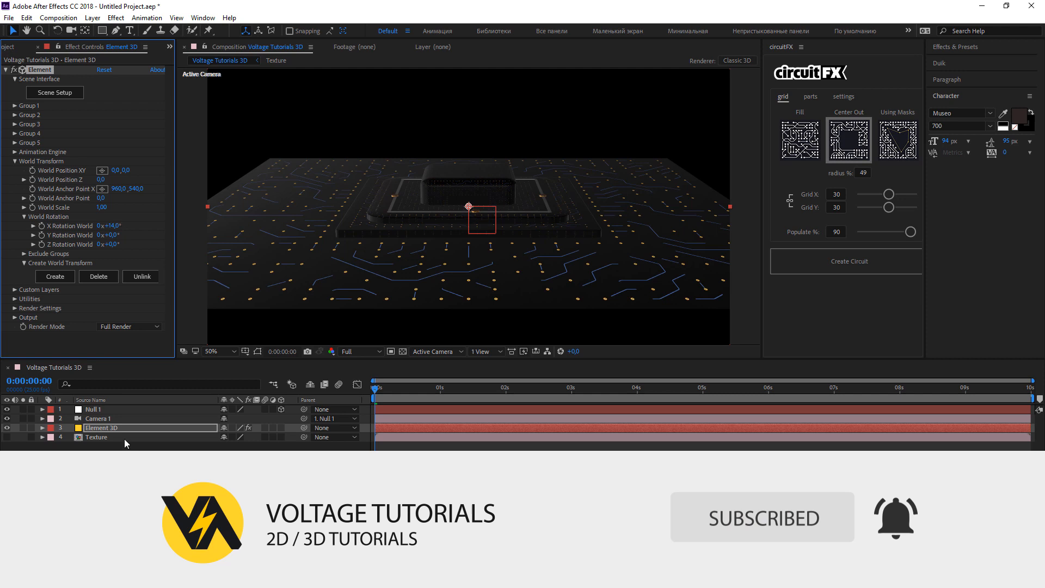
Track, dolly and orbit Camera 1 to frame the central chip in a close, angled view from above
left_click(98, 418)
key("c")
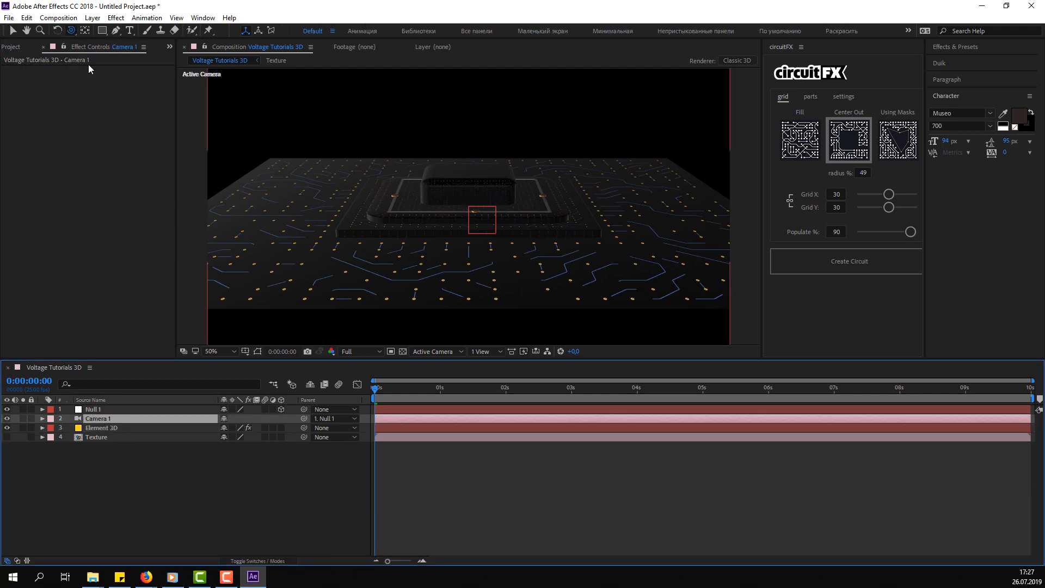
left_click_drag(72, 34, 113, 59)
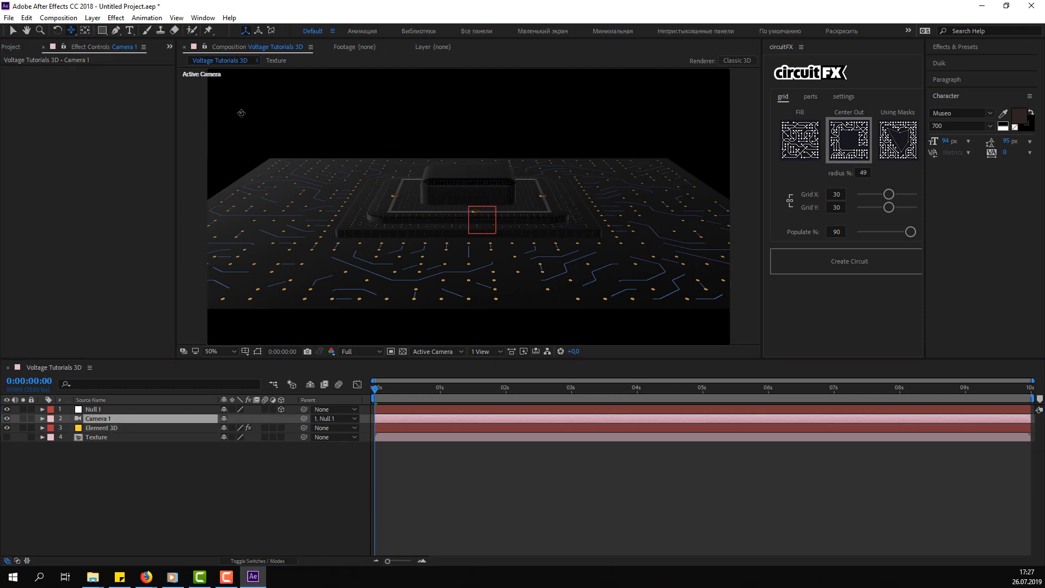
left_click_drag(489, 220, 492, 207)
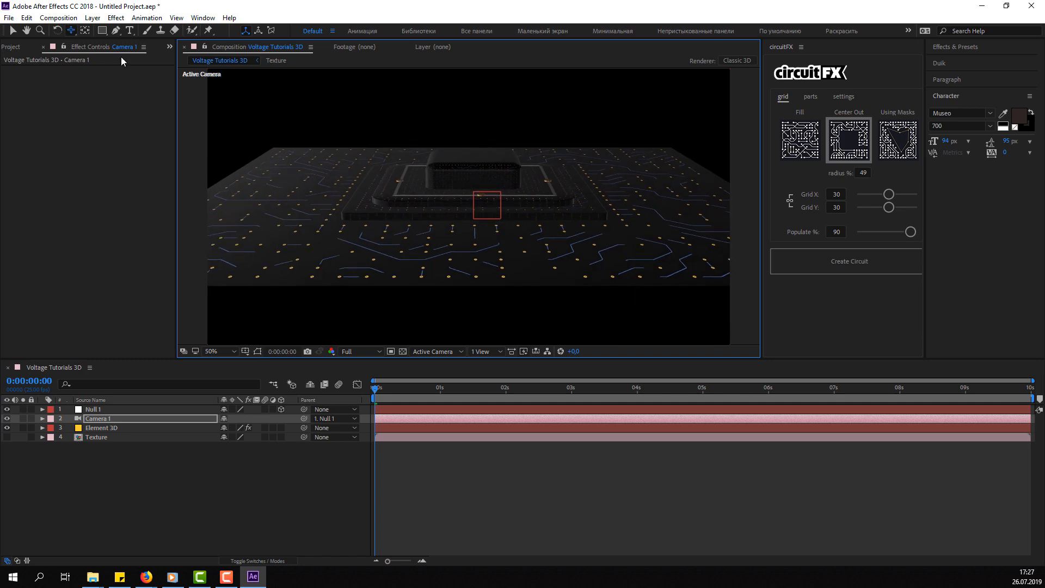
left_click(73, 33)
left_click(101, 66)
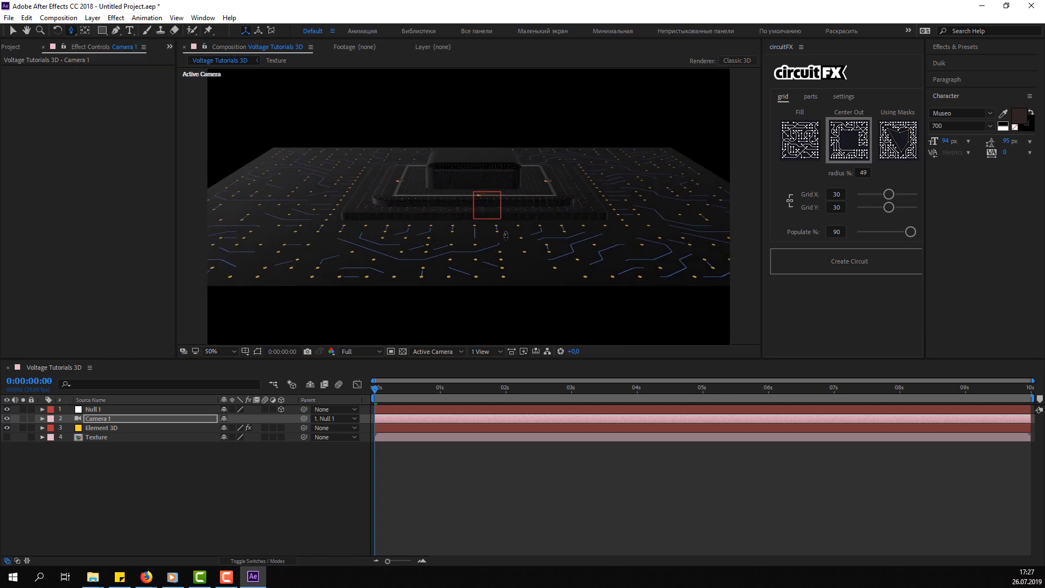
left_click_drag(523, 179, 406, 186)
key("c")
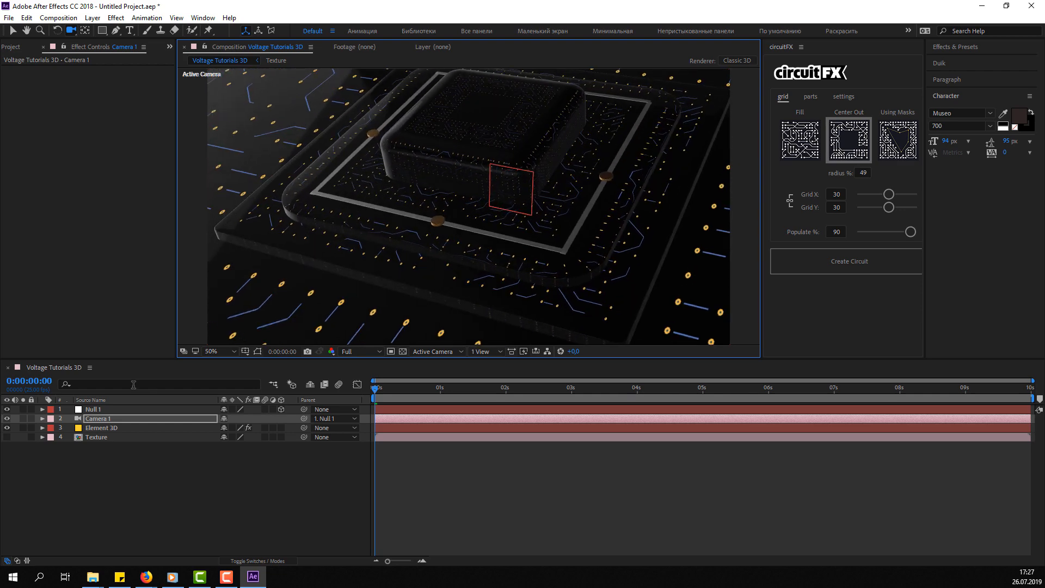
Keyframe the Element 3D layer's world Y rotation from 0° at the first frame to one full turn at the last frame
left_click(84, 409)
left_click(96, 437)
left_click(98, 428)
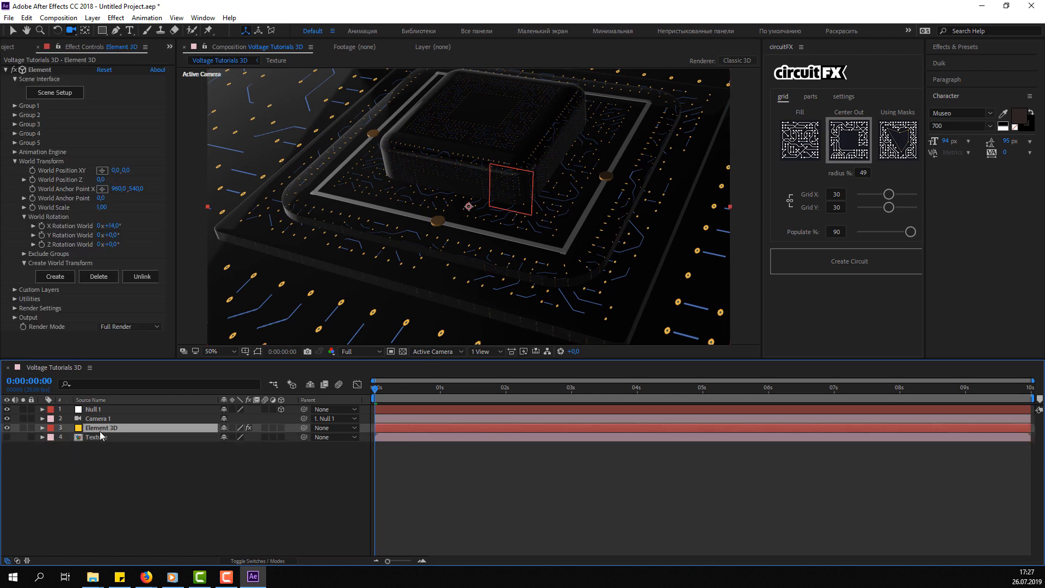
left_click_drag(113, 235, 131, 238)
key("ctrl+z")
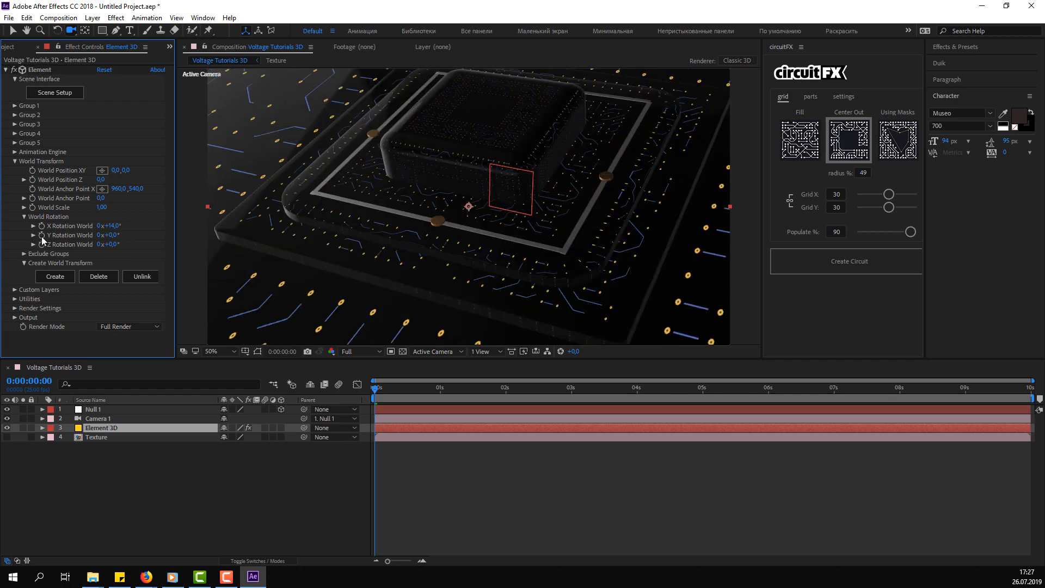
left_click(42, 235)
left_click_drag(940, 398, 1029, 399)
left_click(116, 254)
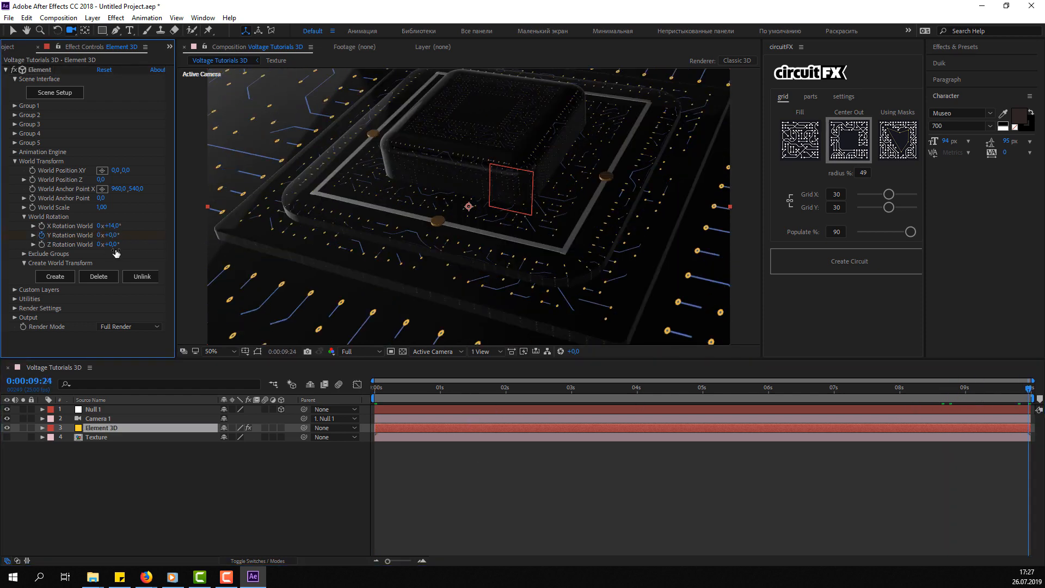
left_click(98, 236)
type("1")
key("Return")
Preview the board's rotation from the first frame, lowering the preview resolution to Quarter
key("space")
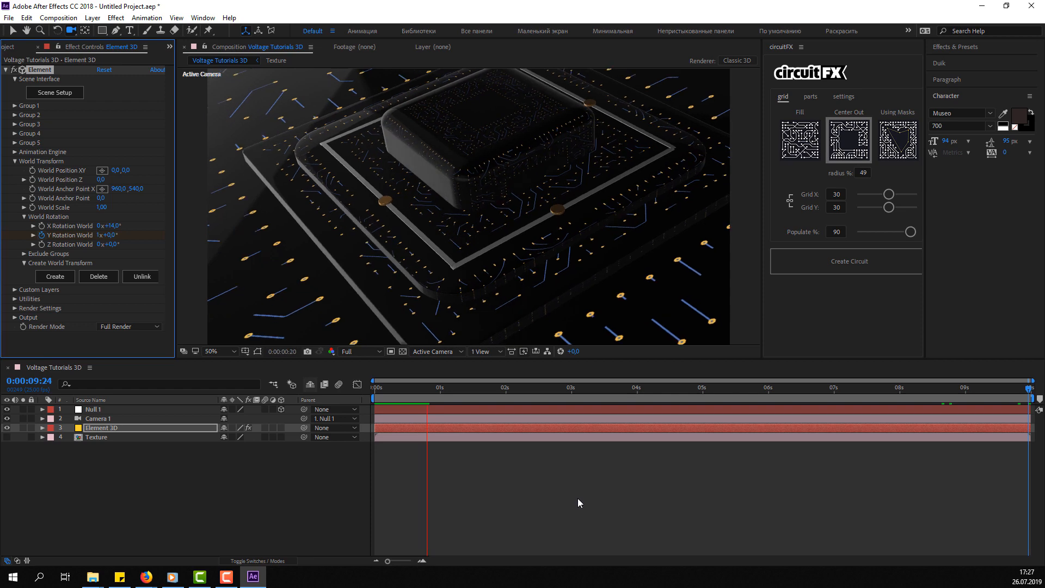
left_click_drag(443, 390, 364, 379)
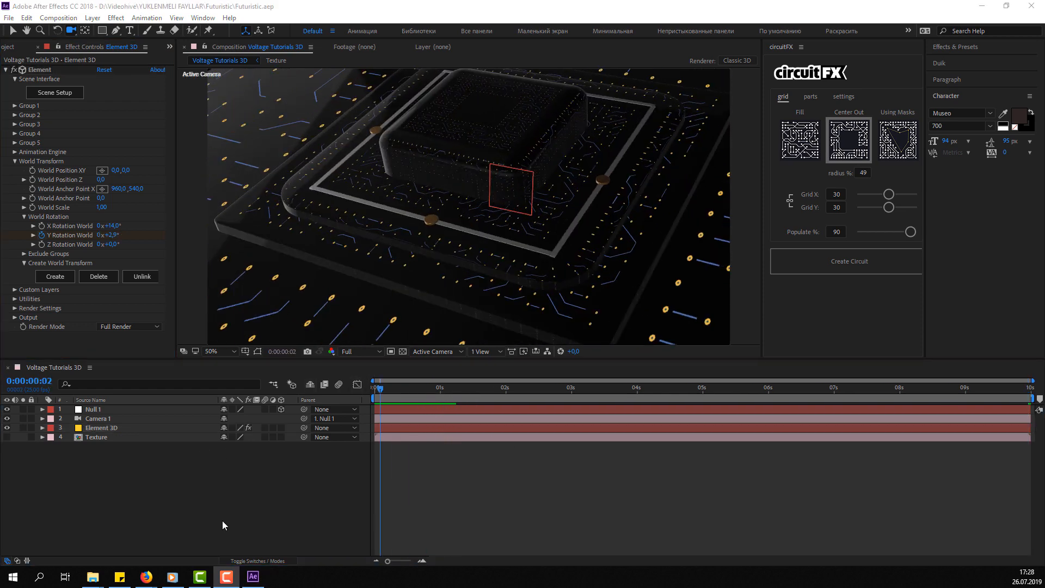
key("Home")
left_click(359, 351)
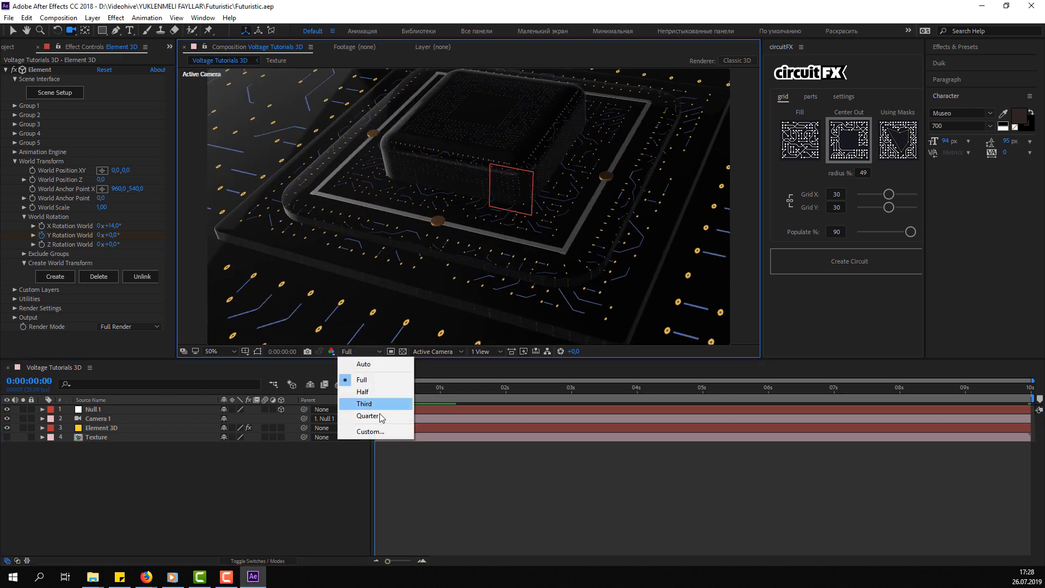
left_click(367, 415)
key("space")
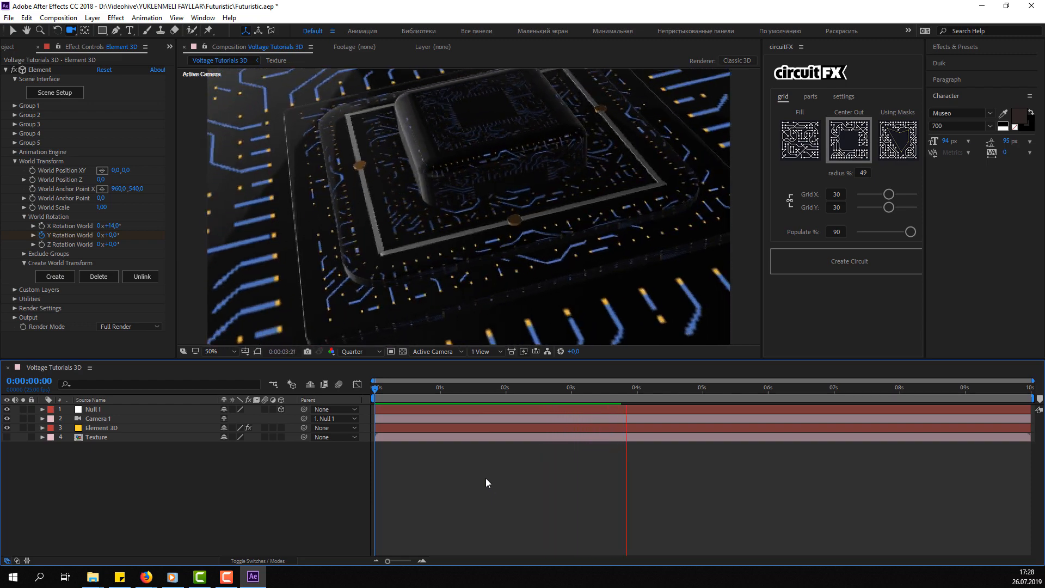
left_click_drag(525, 390, 350, 401)
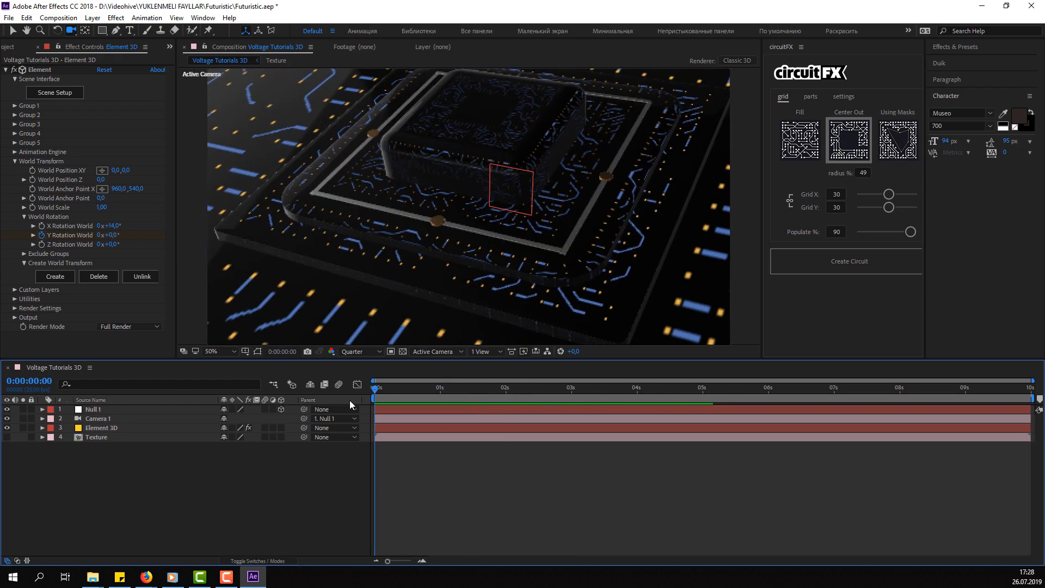
Add the Cinema lighting preset in Element 3D's render settings and set the preview resolution to Full
left_click(115, 425)
left_click(15, 161)
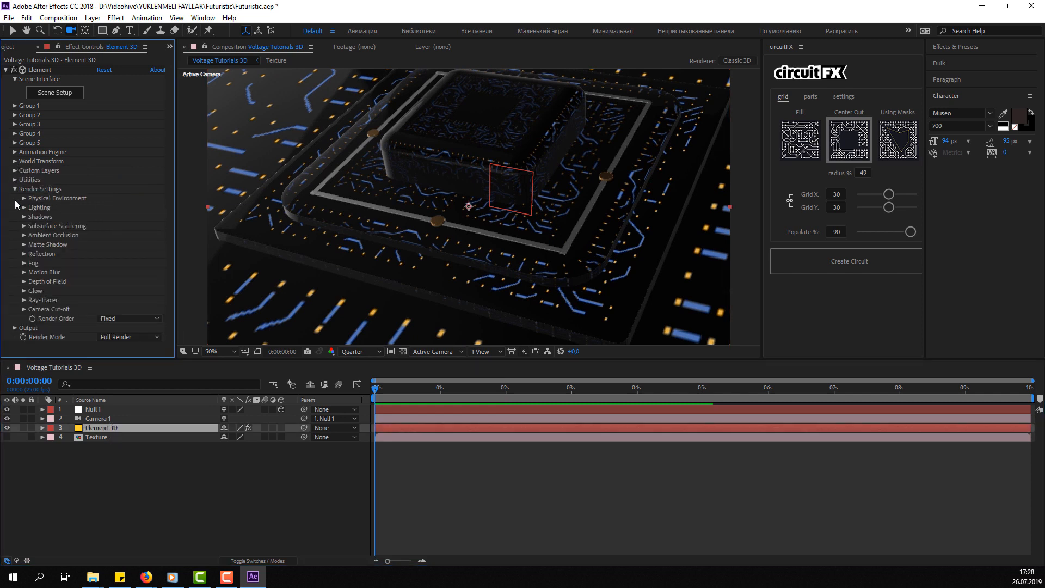
left_click(24, 208)
left_click(121, 235)
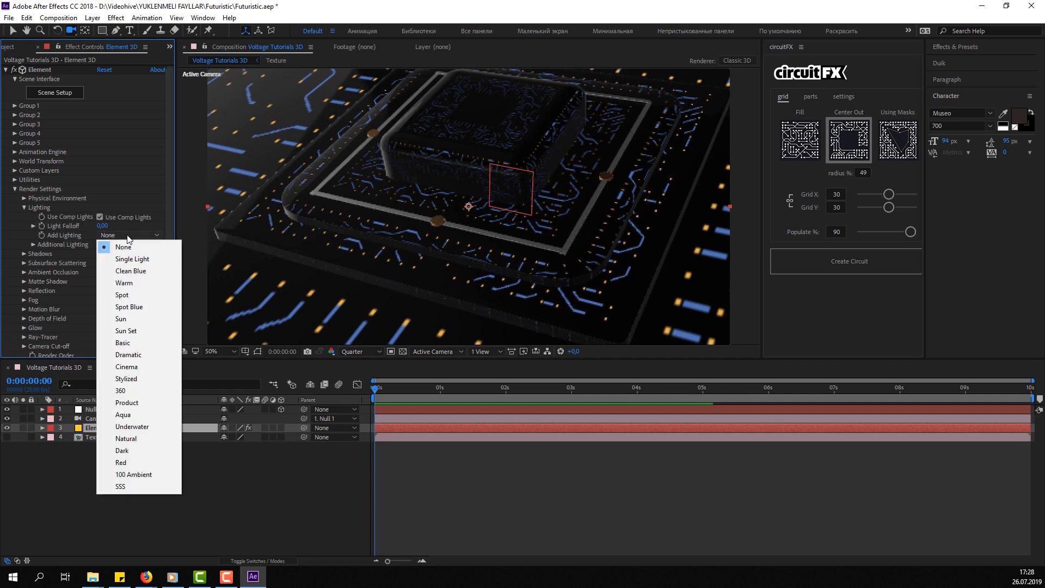
left_click(143, 368)
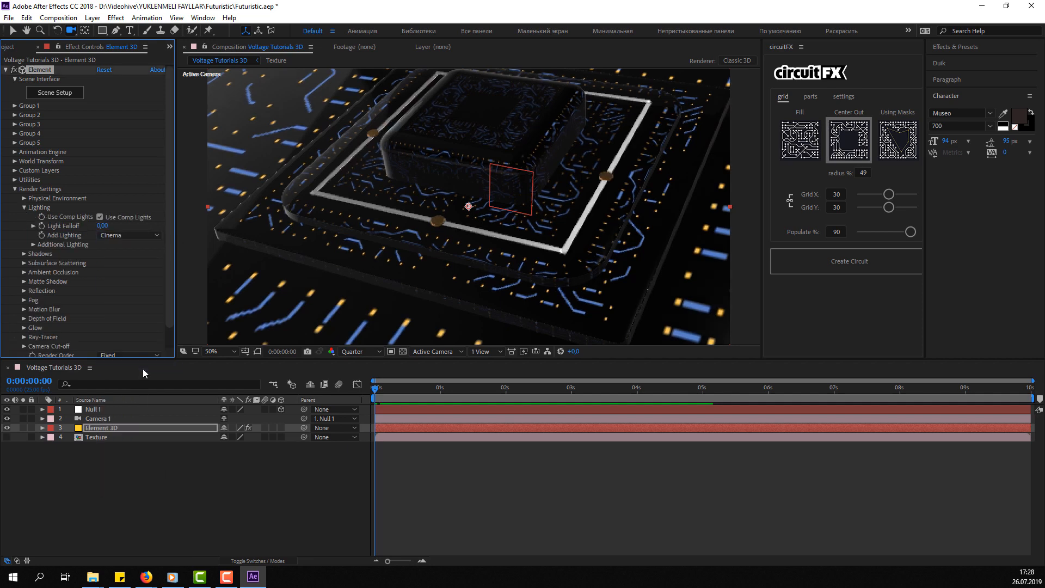
left_click(341, 353)
left_click(359, 381)
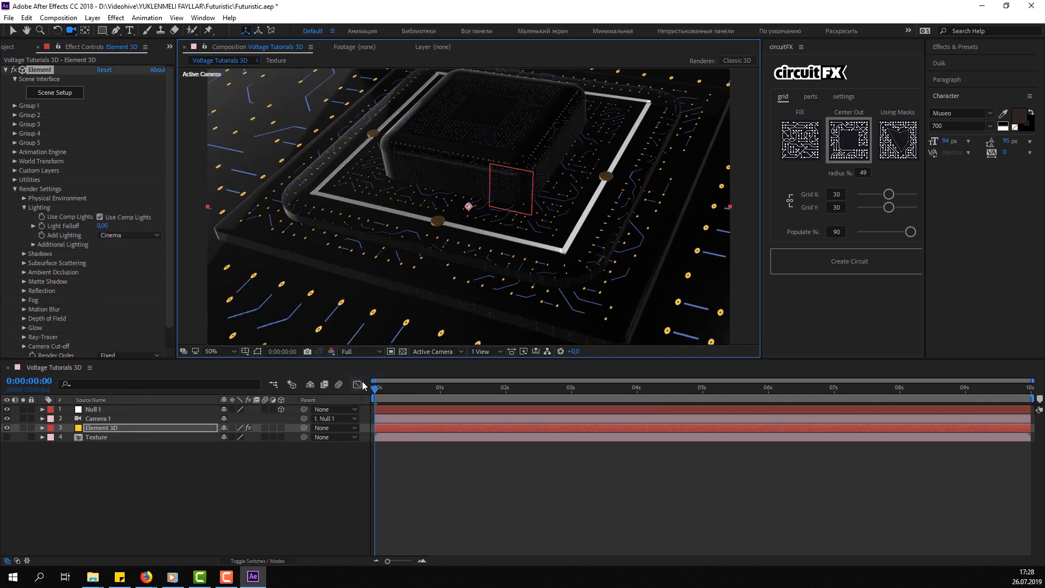
Try the Product and Dramatic lighting presets on the board and return the lighting to Cinema
left_click(111, 237)
left_click(126, 402)
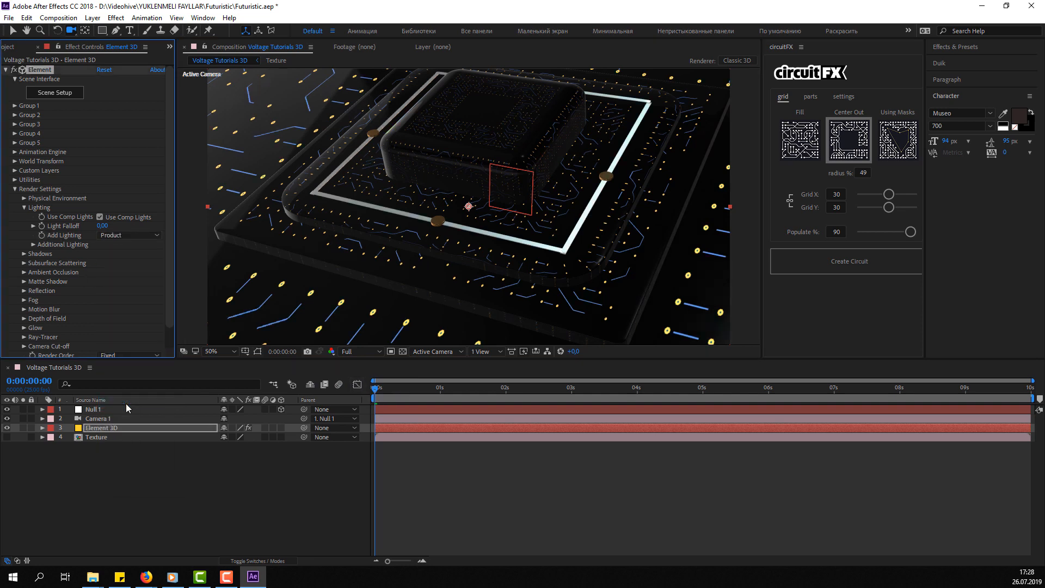
left_click(128, 237)
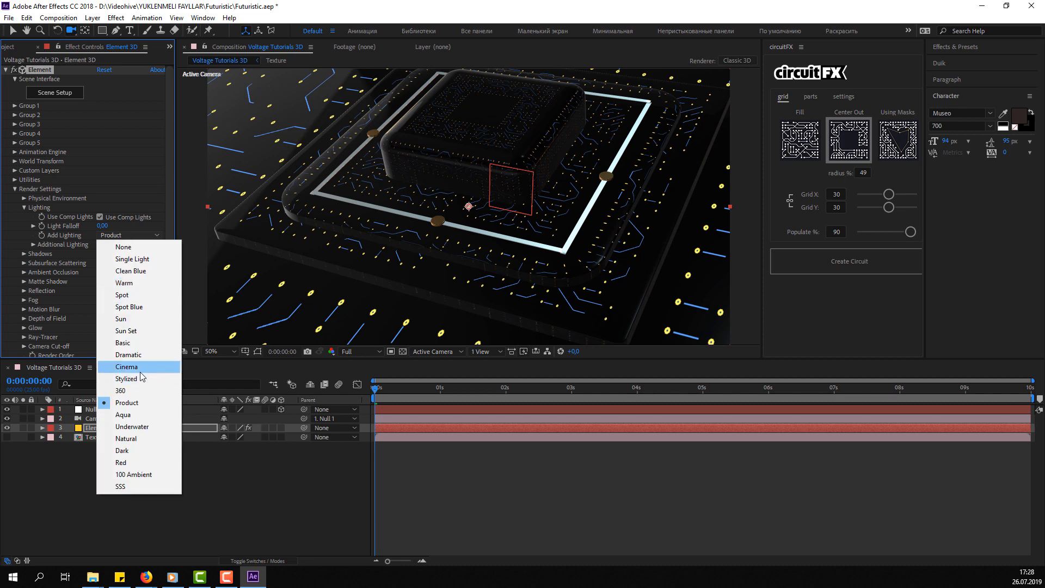
left_click(140, 355)
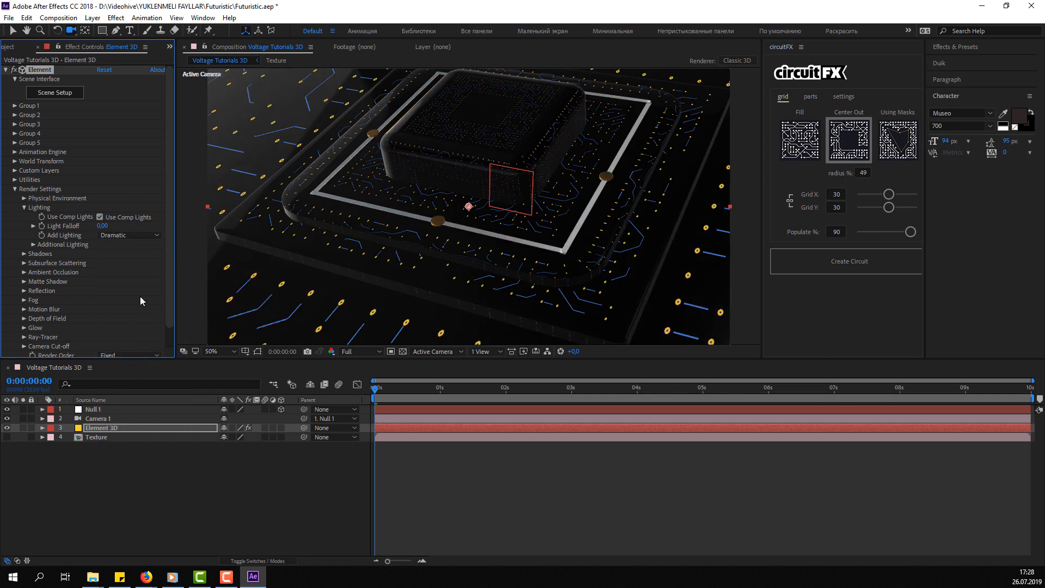
left_click(132, 235)
left_click(140, 368)
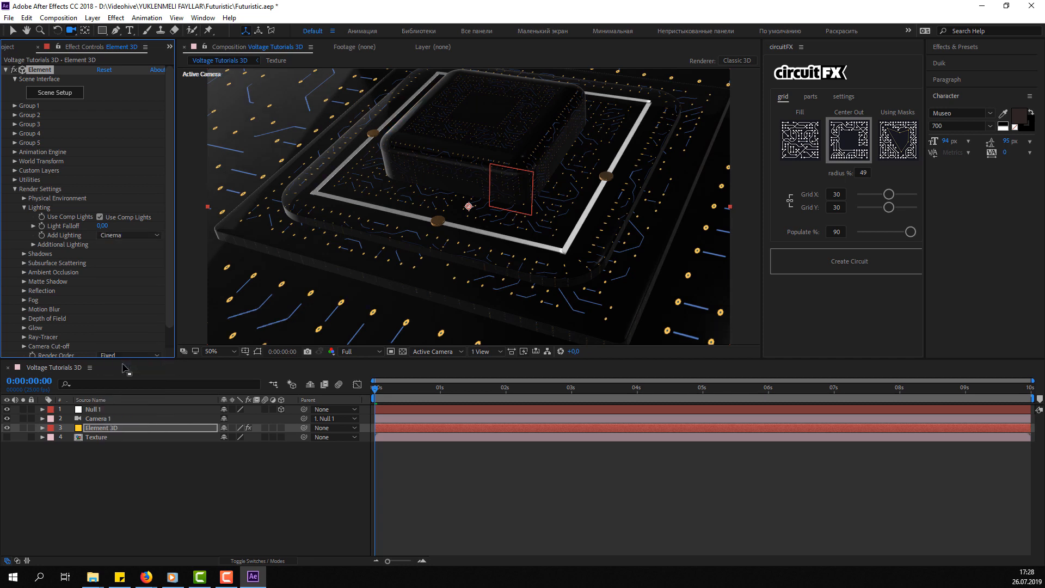
Enable ambient occlusion in Element 3D's render settings with an SSAO intensity of 10
left_click(24, 207)
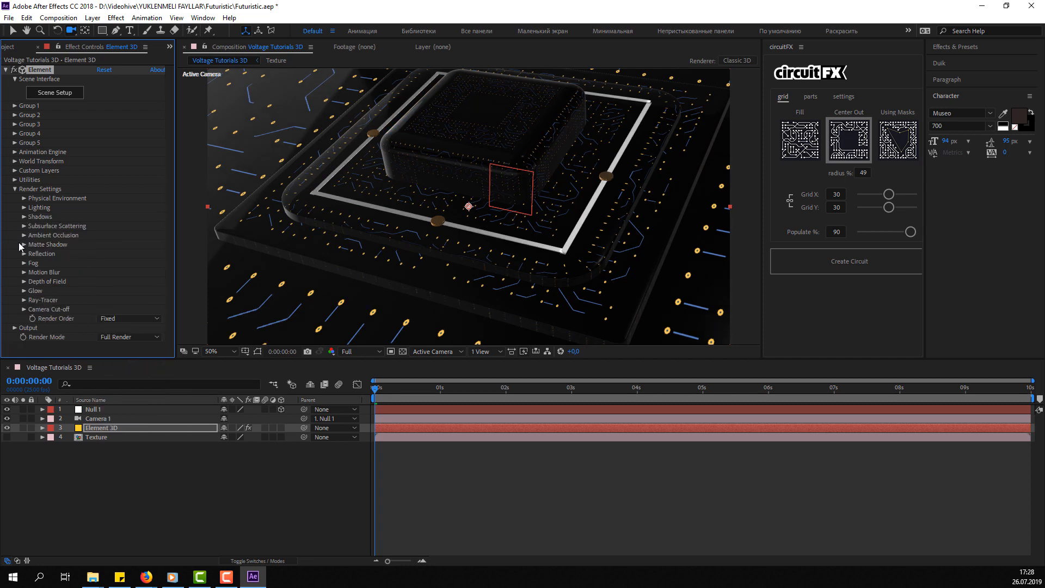
left_click(24, 235)
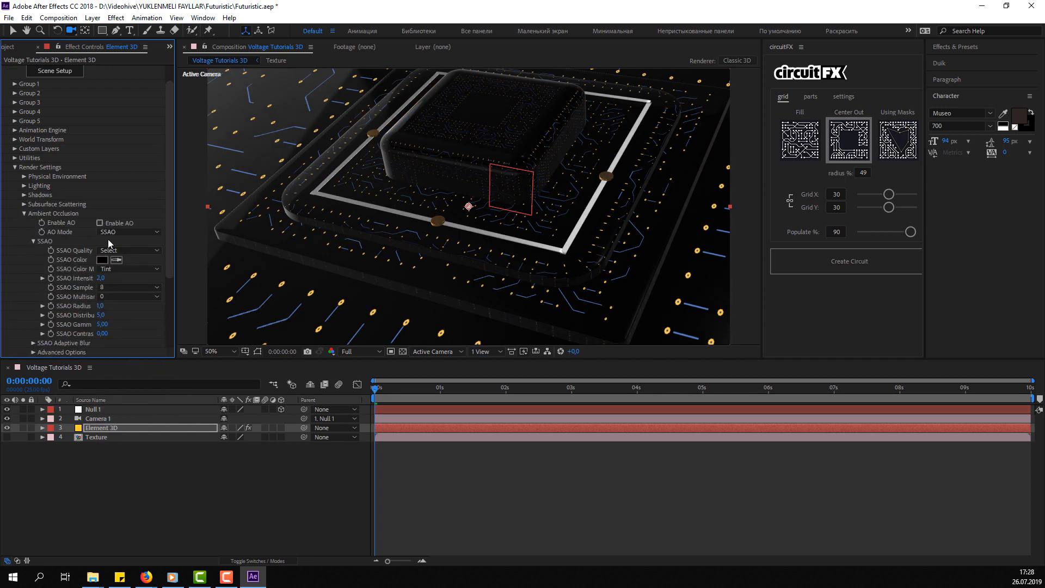
left_click(100, 279)
key("Return")
left_click(170, 472)
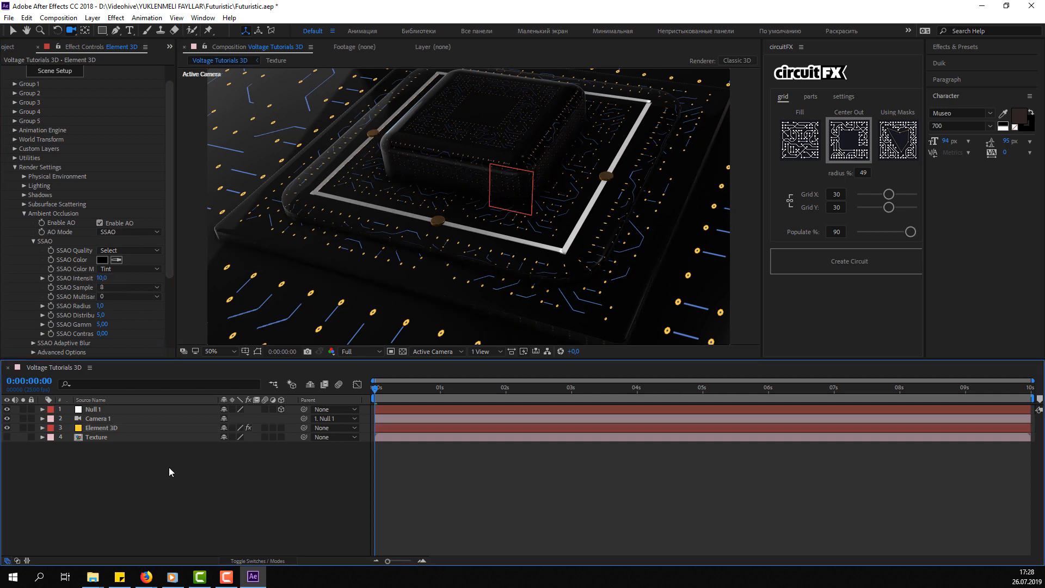
left_click(24, 215)
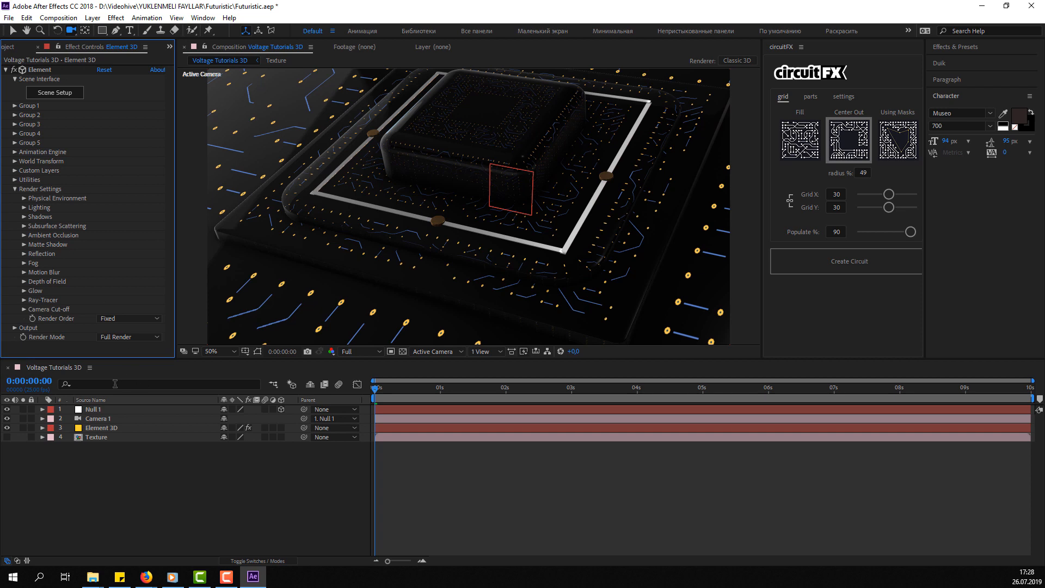
Turn on depth of field in Camera 1's camera options
left_click(74, 421)
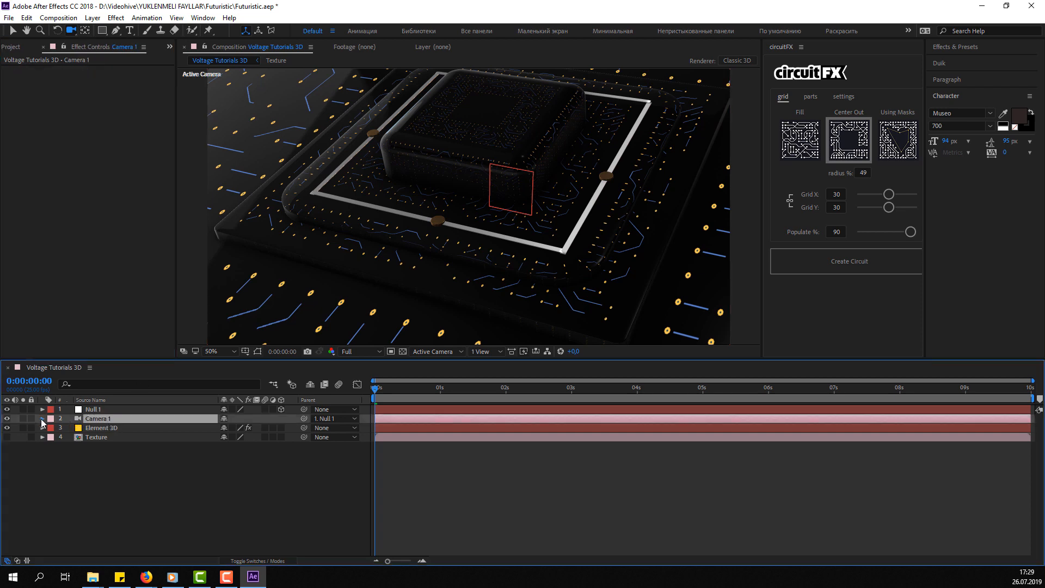
left_click(42, 419)
left_click(51, 438)
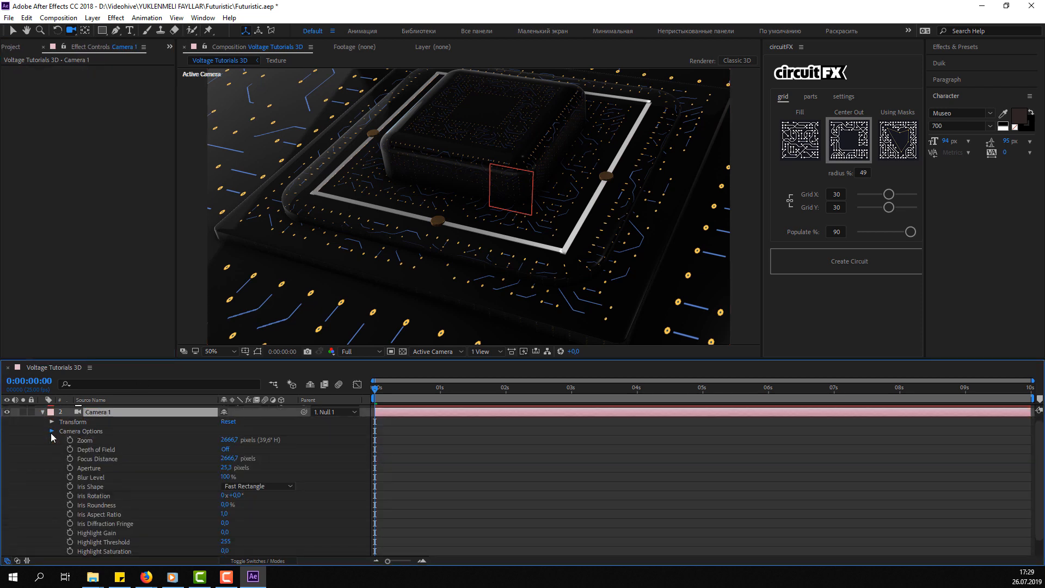
left_click(52, 439)
left_click(52, 438)
left_click(224, 449)
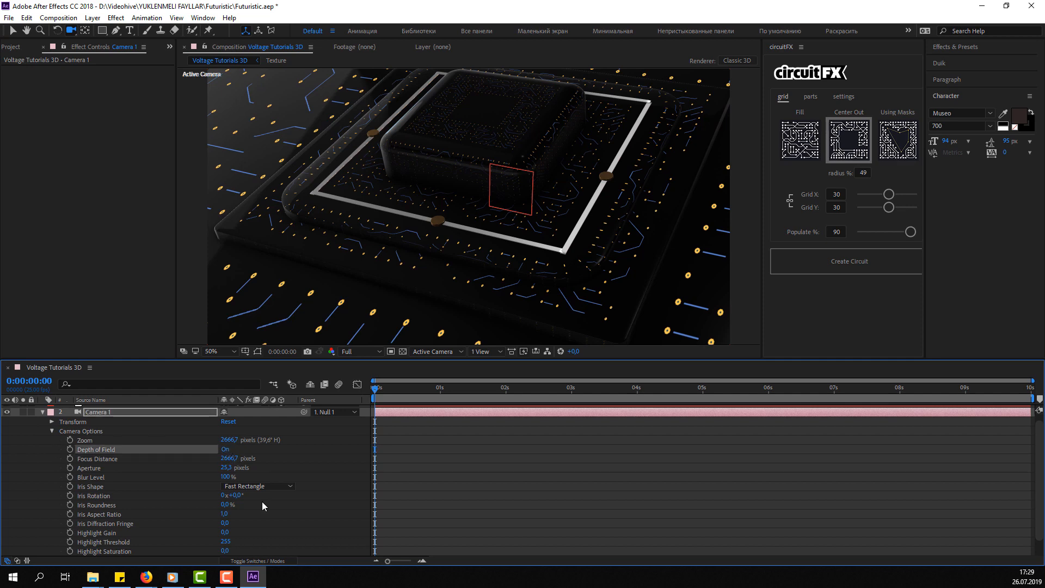
key("F2")
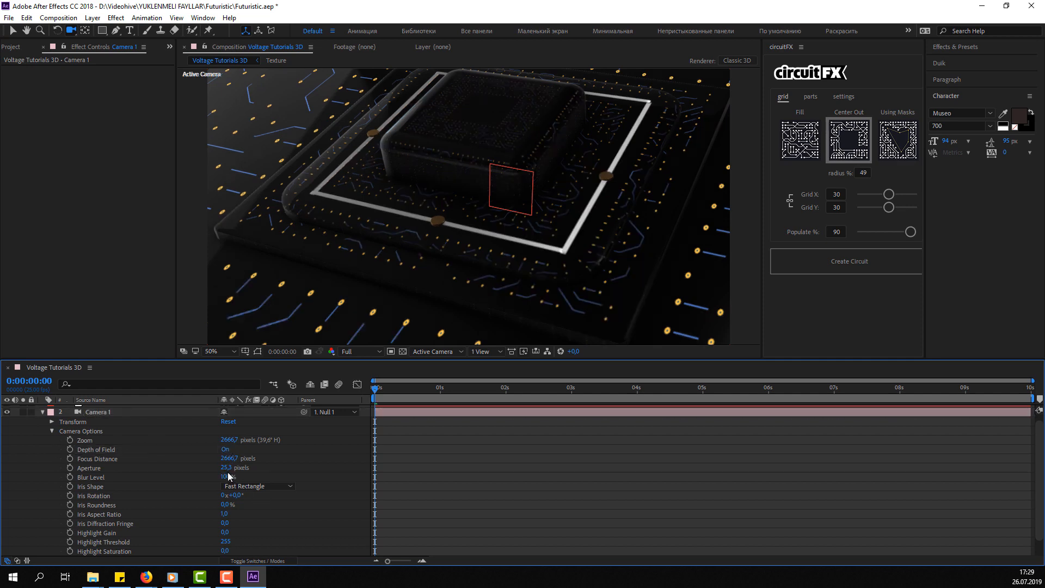
At Quarter preview resolution, set Camera 1's aperture to about 169.3 pixels and its focus distance to about 1349.7 pixels
left_click(361, 351)
left_click(360, 417)
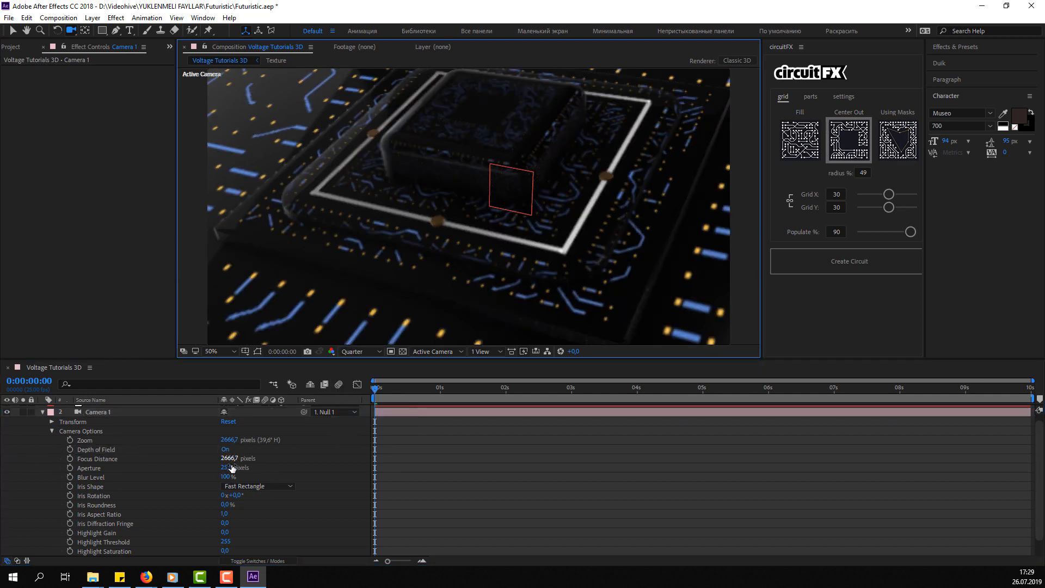
left_click_drag(234, 468, 307, 468)
left_click_drag(237, 458, 160, 459)
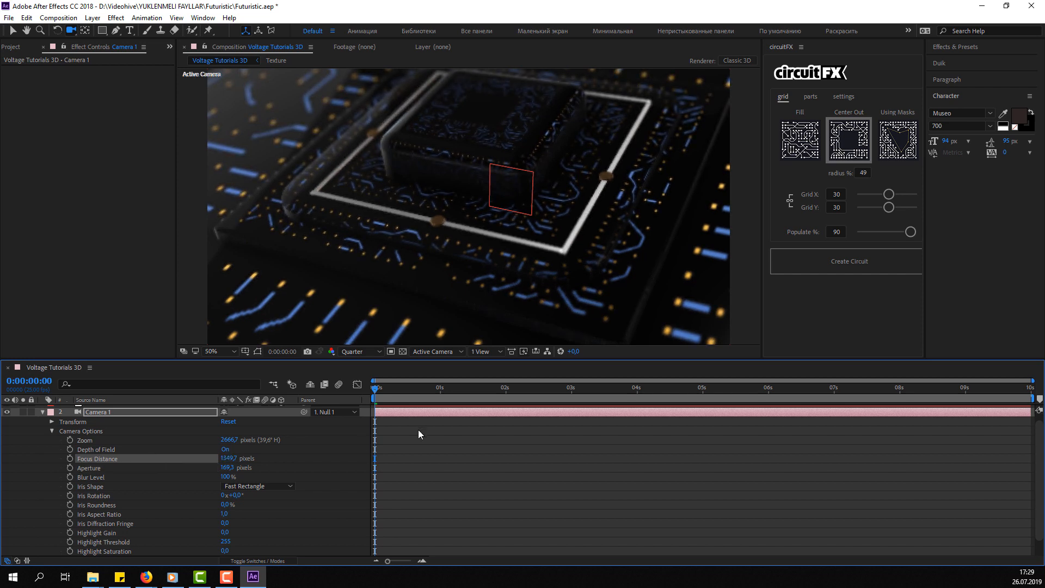
Set Camera 1's aperture to about 407.3 pixels and raise the preview resolution to Half
left_click_drag(234, 468, 327, 469)
left_click_drag(398, 468, 362, 467)
left_click(556, 482)
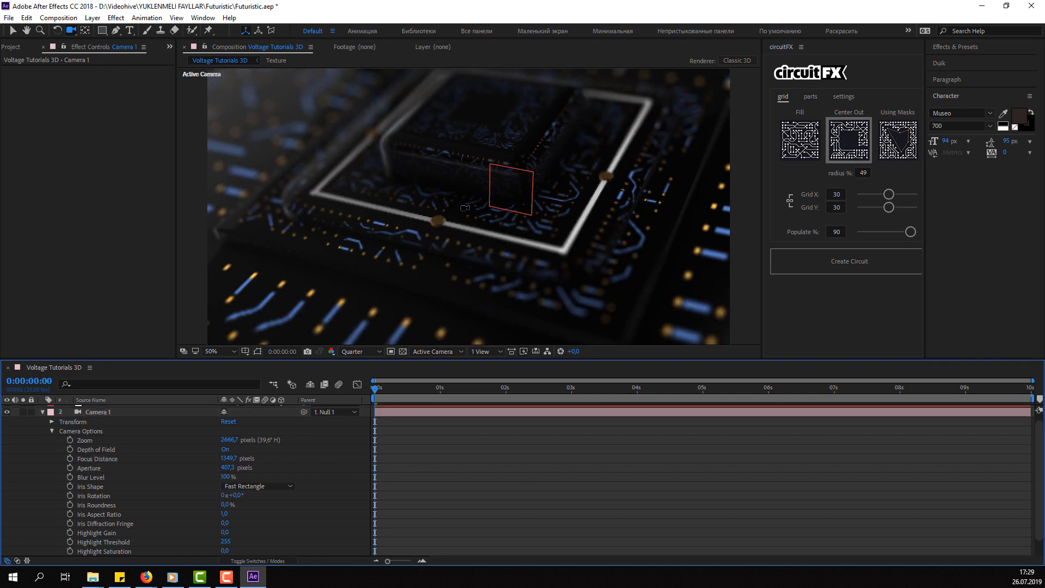
scroll(466, 209, "up", 2)
scroll(467, 220, "down", 1)
left_click(359, 352)
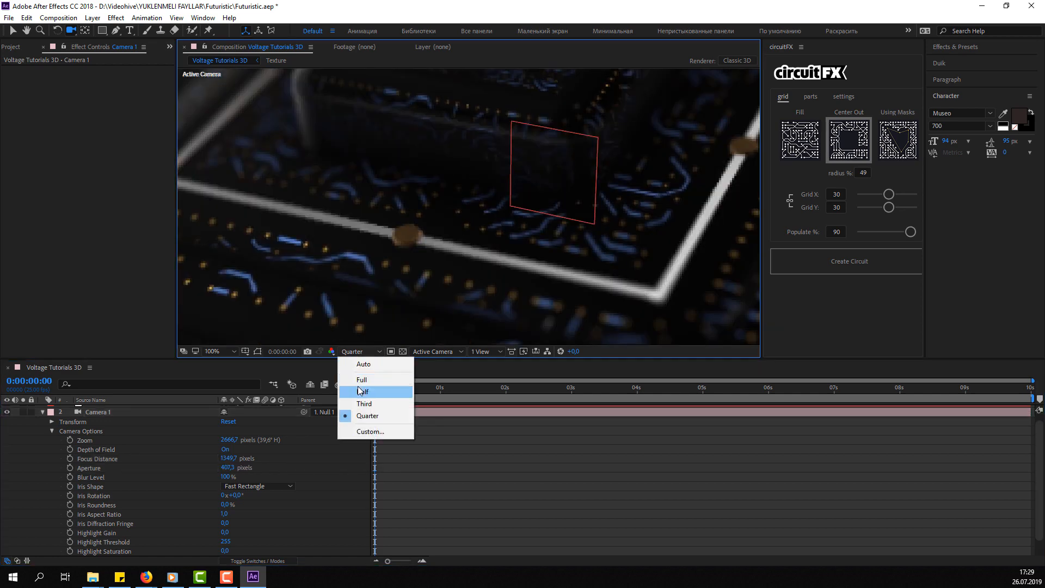
left_click(361, 384)
scroll(411, 291, "down", 1)
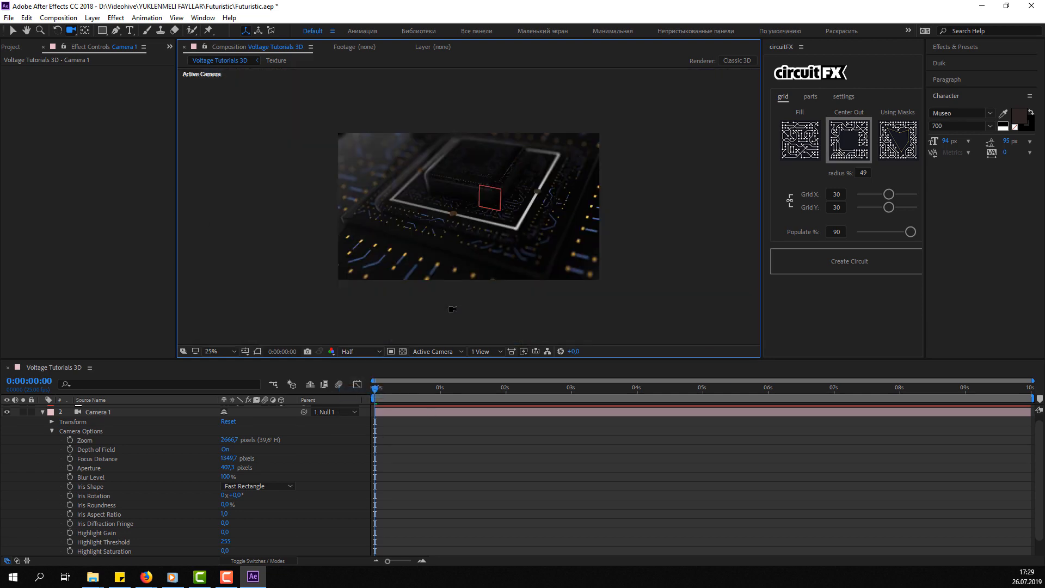
Set Camera 1's aperture to about 646.3 pixels and return to the Selection tool
left_click_drag(227, 467, 205, 470)
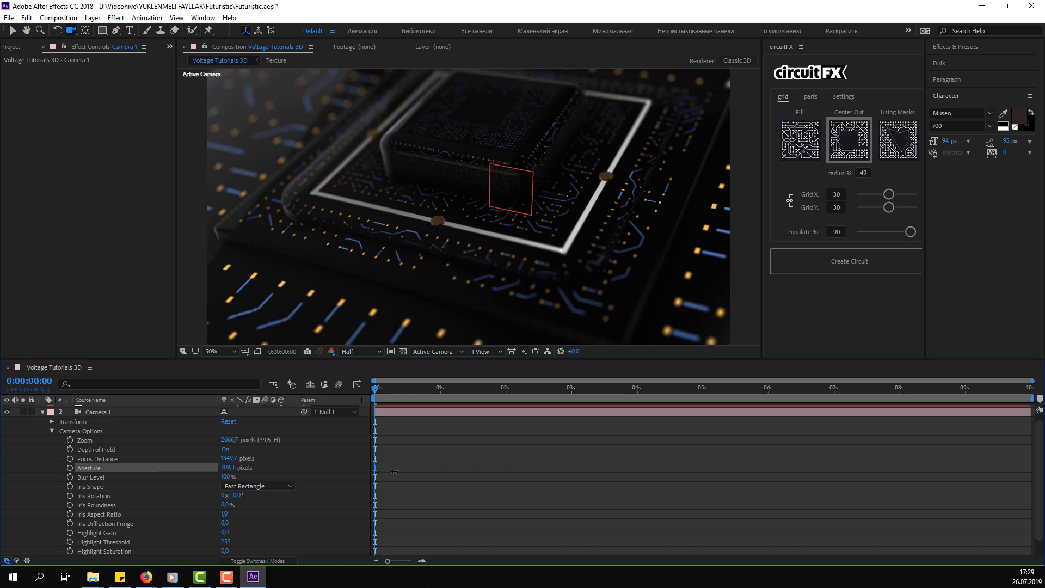
left_click_drag(395, 471, 396, 471)
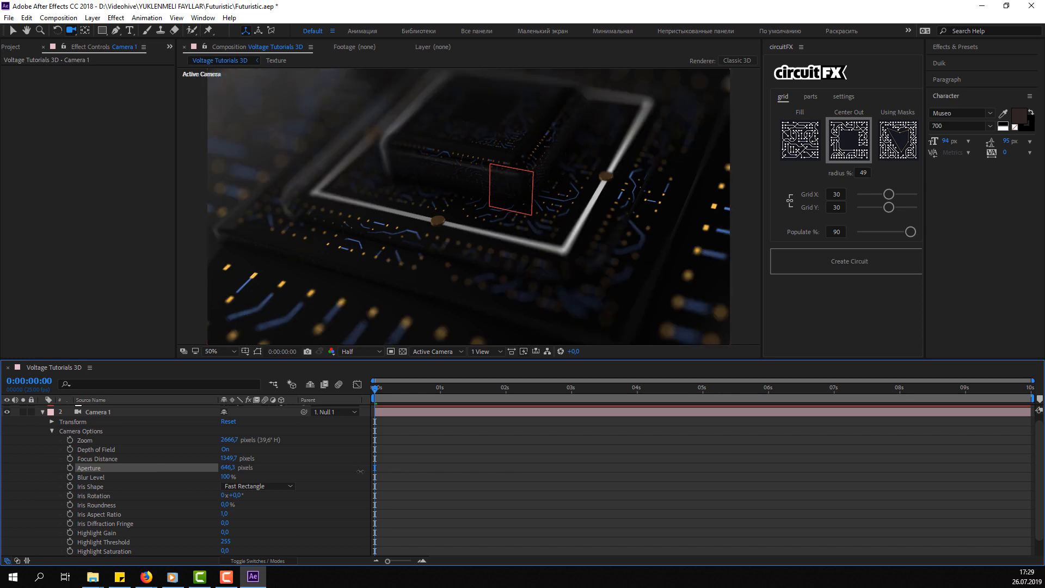
left_click(360, 472)
left_click(13, 30)
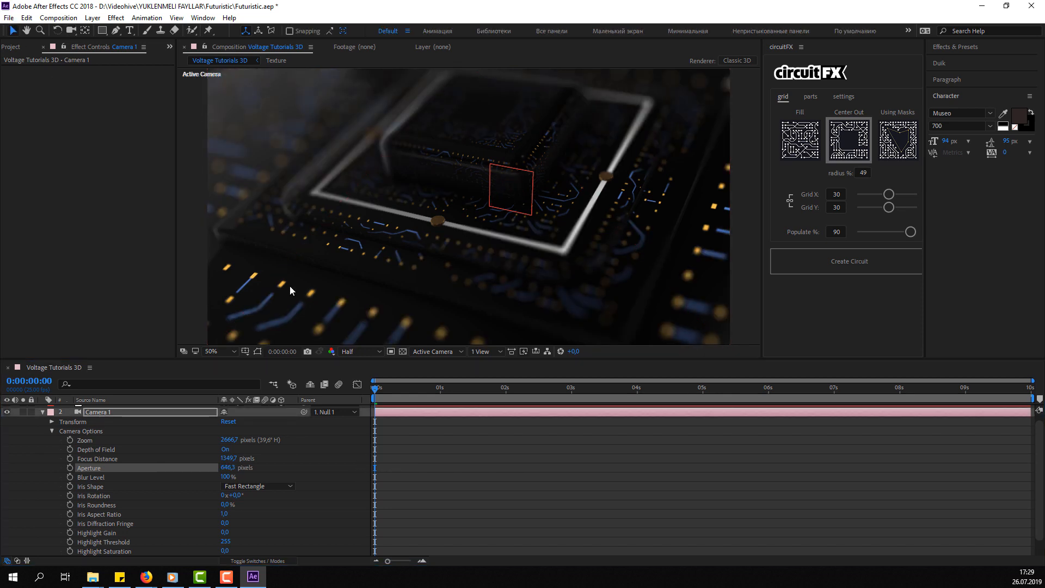
At 0:00:04:08, set Camera 1's focus distance to about 1363.7 pixels and its aperture to about 527.3 pixels
left_click_drag(427, 387, 664, 389)
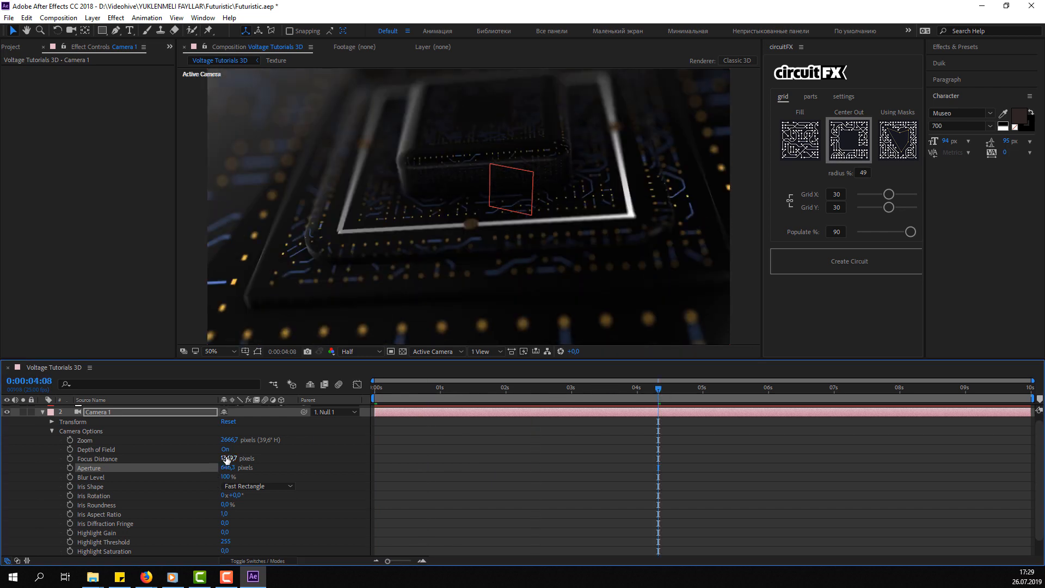
left_click_drag(228, 459, 266, 454)
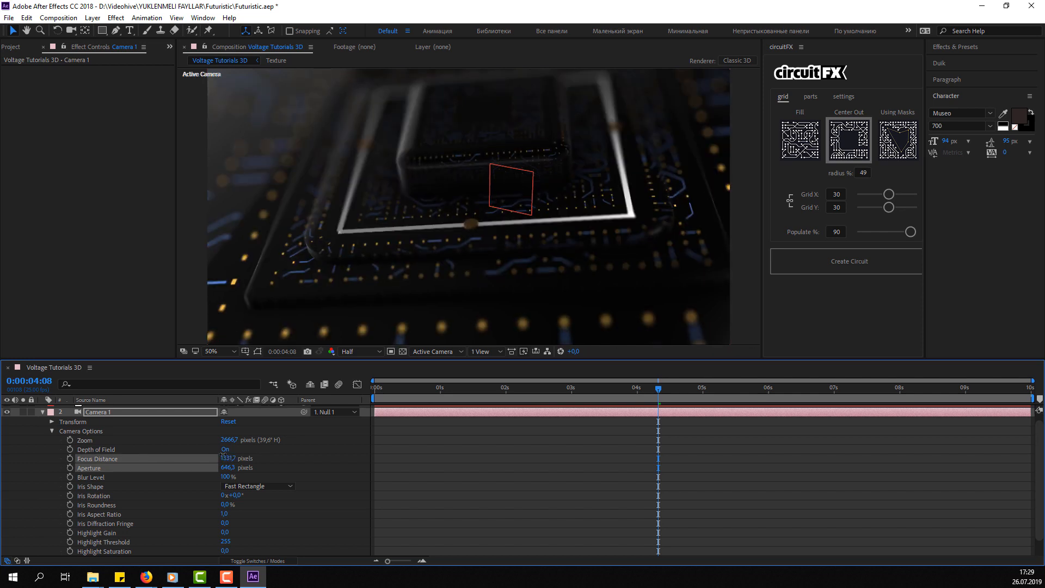
left_click(229, 457)
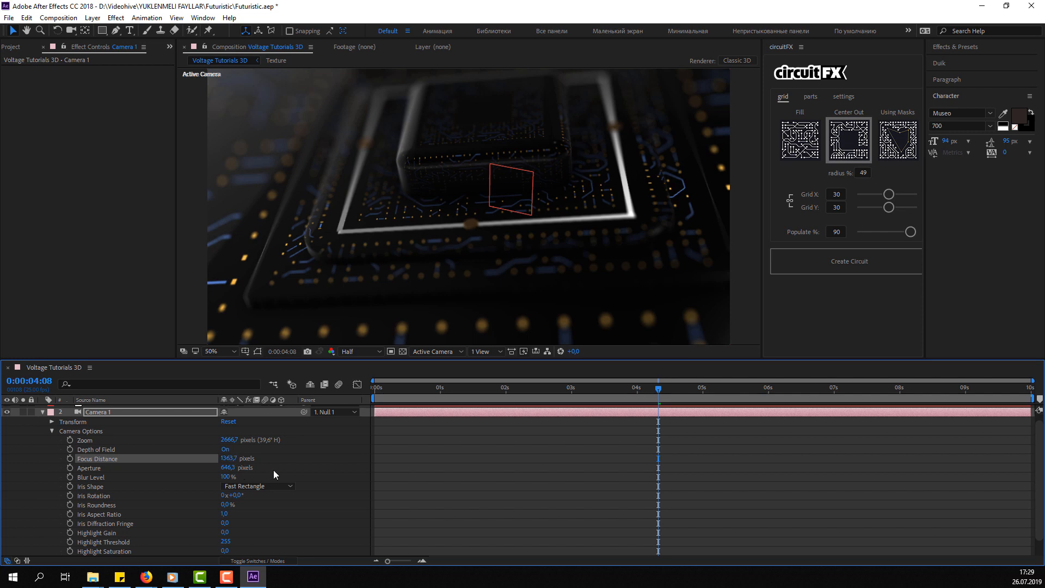
left_click_drag(228, 468, 165, 471)
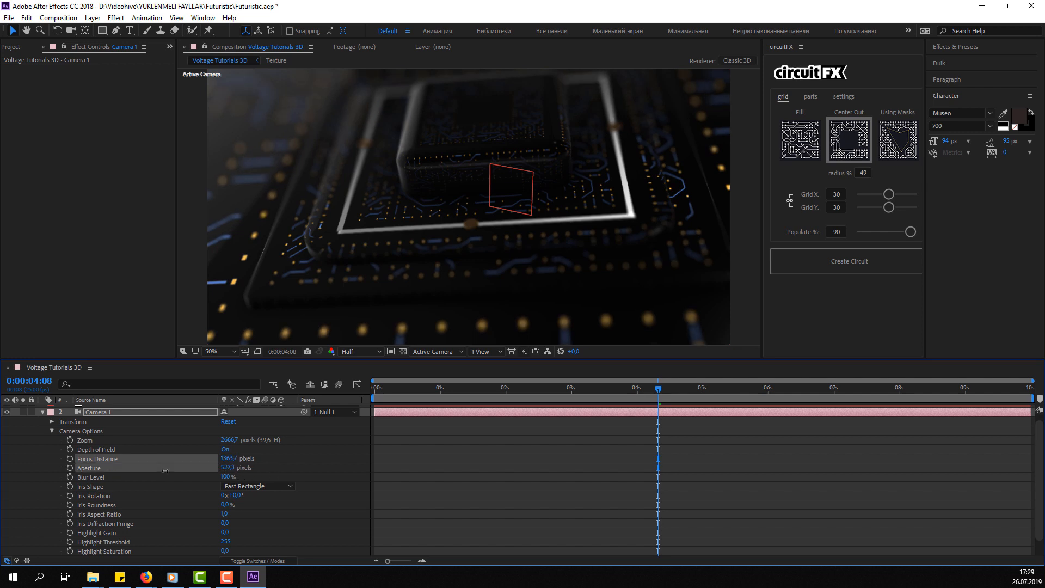
left_click(165, 469)
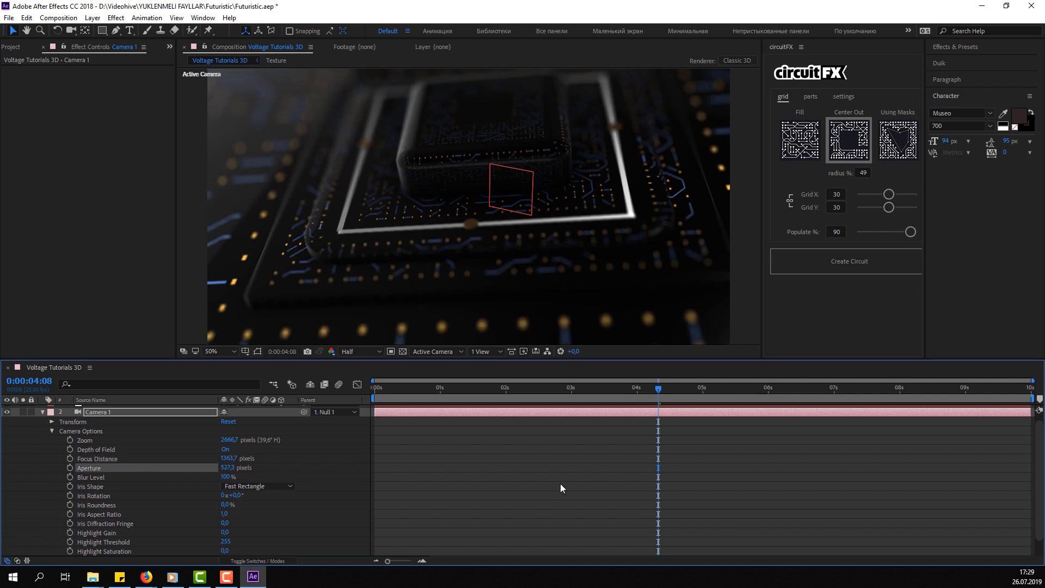
Collapse Camera 1's properties, deselect the layer and save the project
left_click(41, 412)
left_click(191, 525)
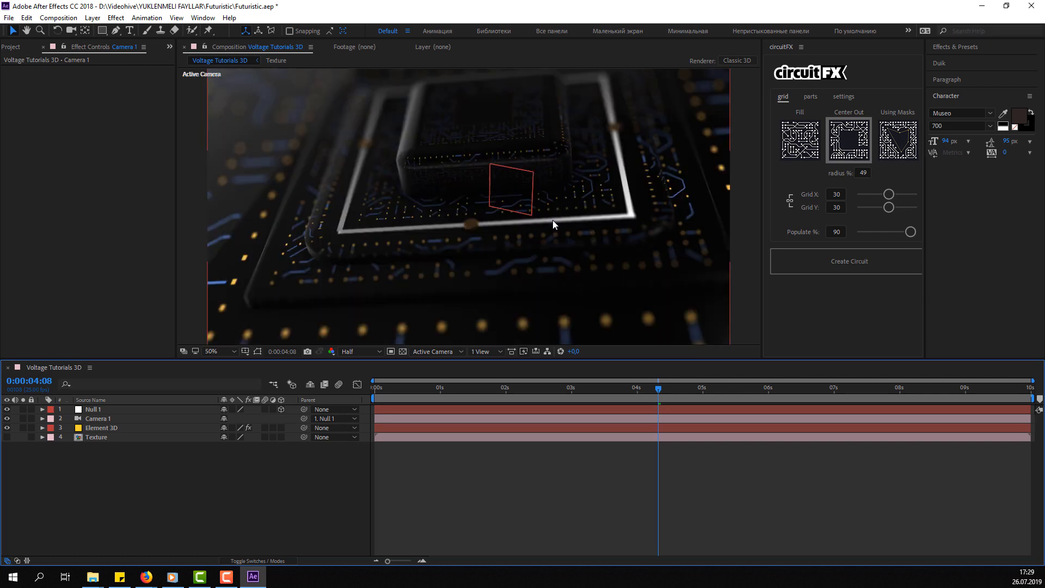
key("ctrl+s")
Preview the board animation from the start at Quarter resolution and check an early frame
left_click(379, 390)
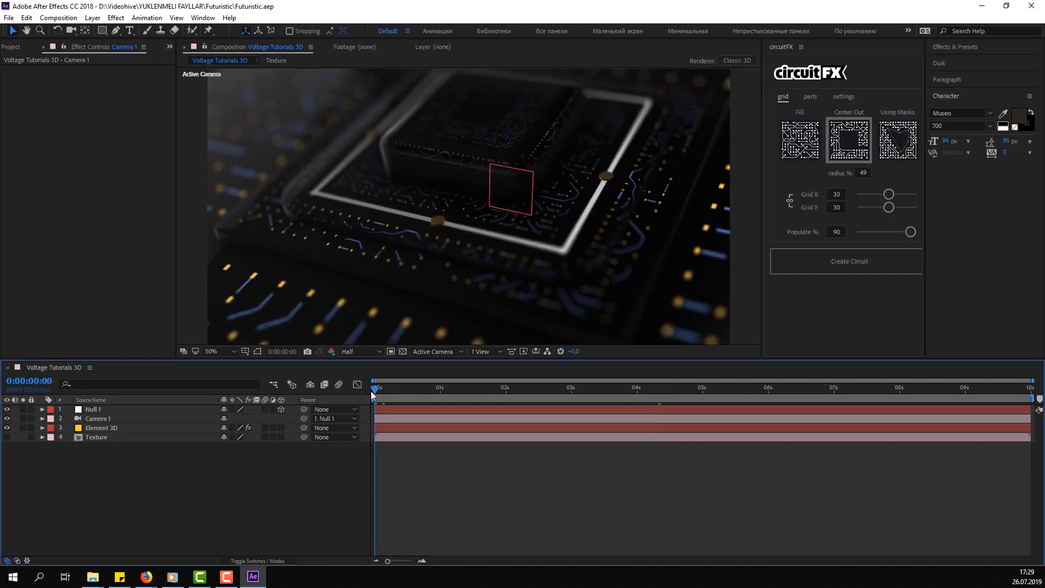
left_click(351, 351)
left_click(373, 419)
key("space")
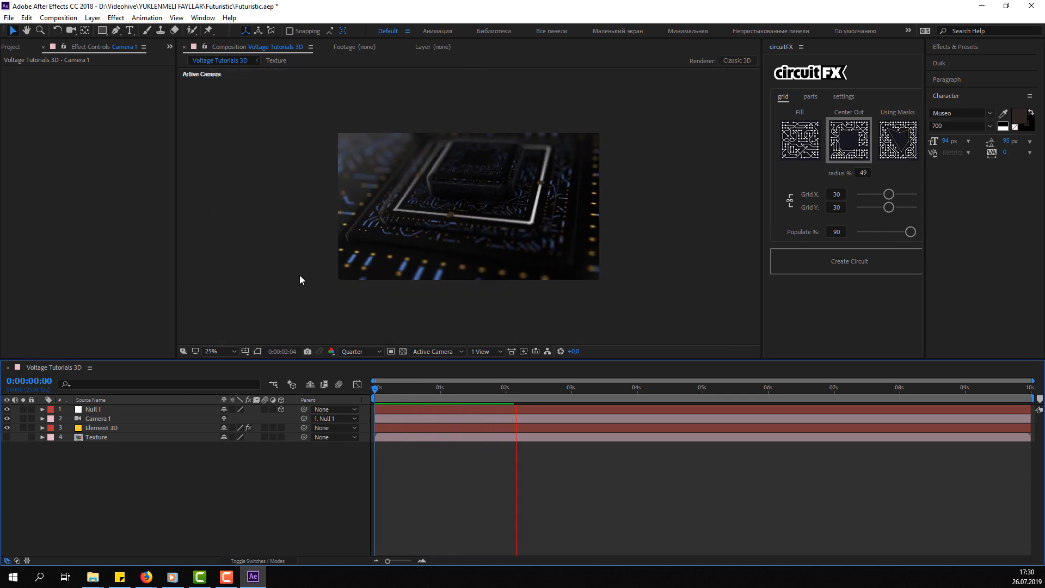
key("space")
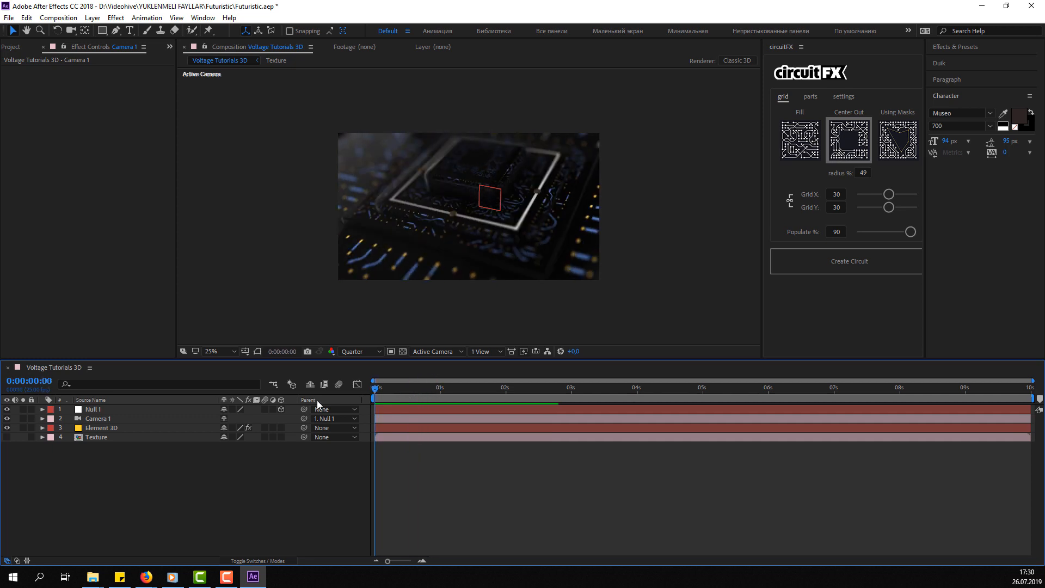
left_click_drag(448, 391, 404, 399)
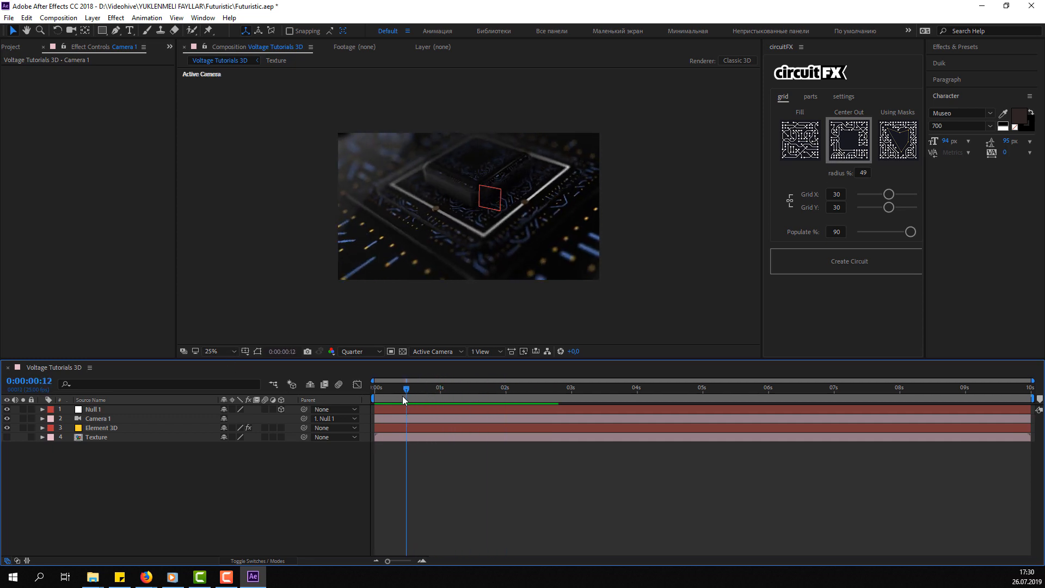
In Element 3D's Scene Setup, apply the BackLight_2K_28 environment preset, accept the scene and check the new reflections at 0:00:01:18
left_click(98, 429)
left_click(23, 199)
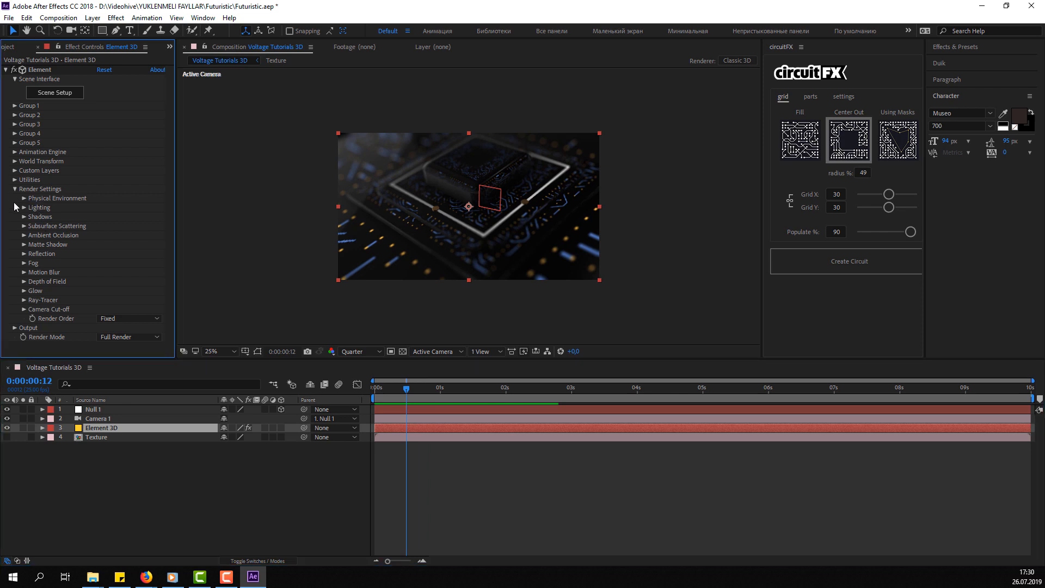
left_click(77, 94)
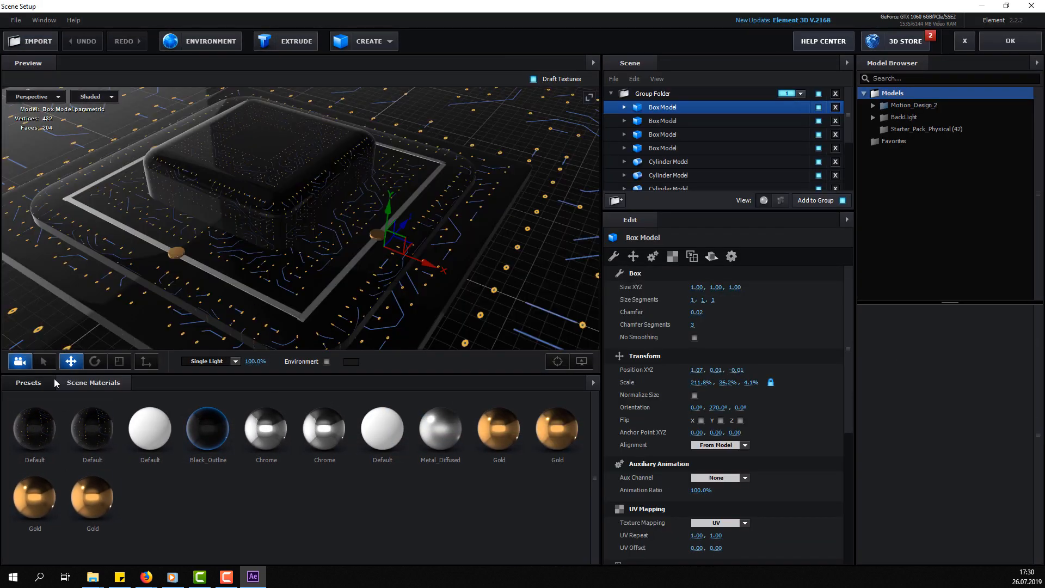
left_click(54, 382)
left_click(38, 413)
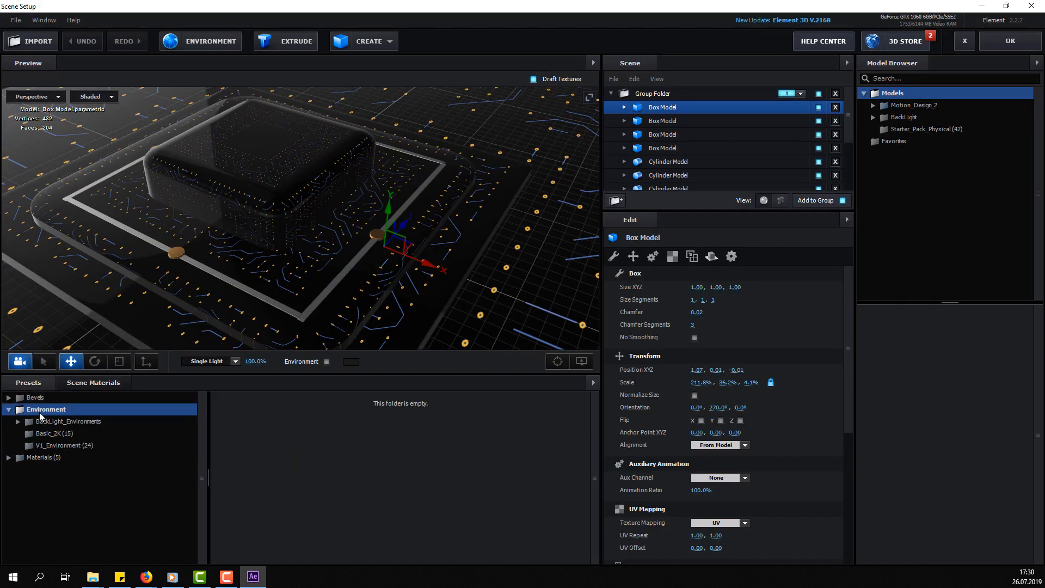
double_click(40, 420)
left_click(61, 435)
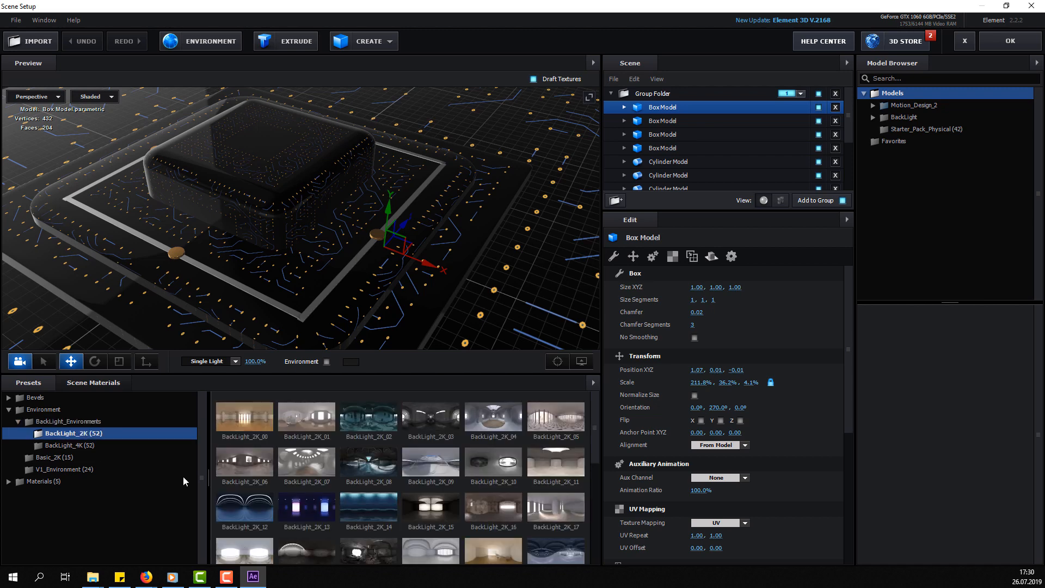
scroll(387, 506, "down", 2)
left_click(488, 520)
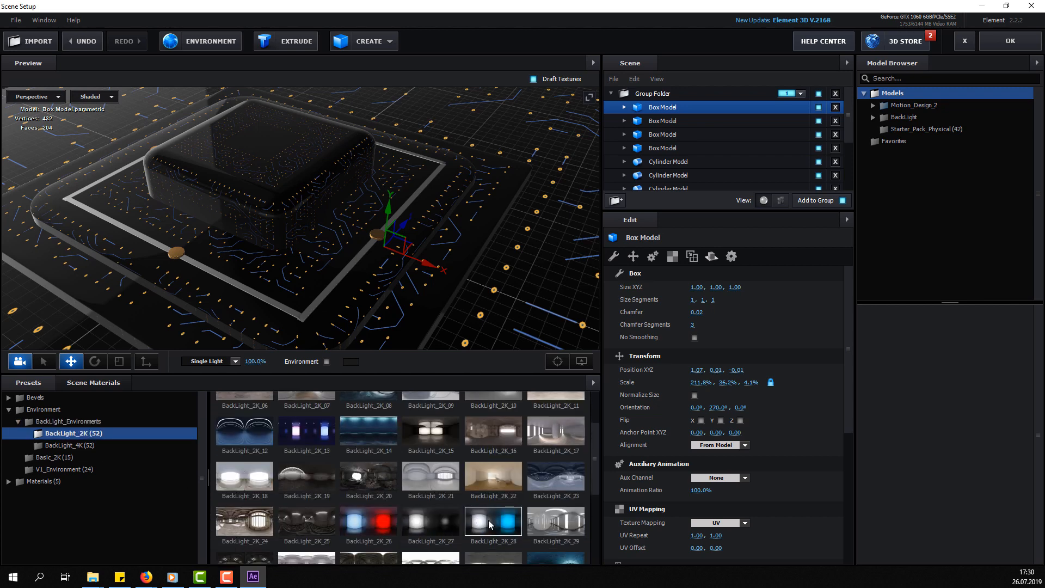
left_click(1029, 44)
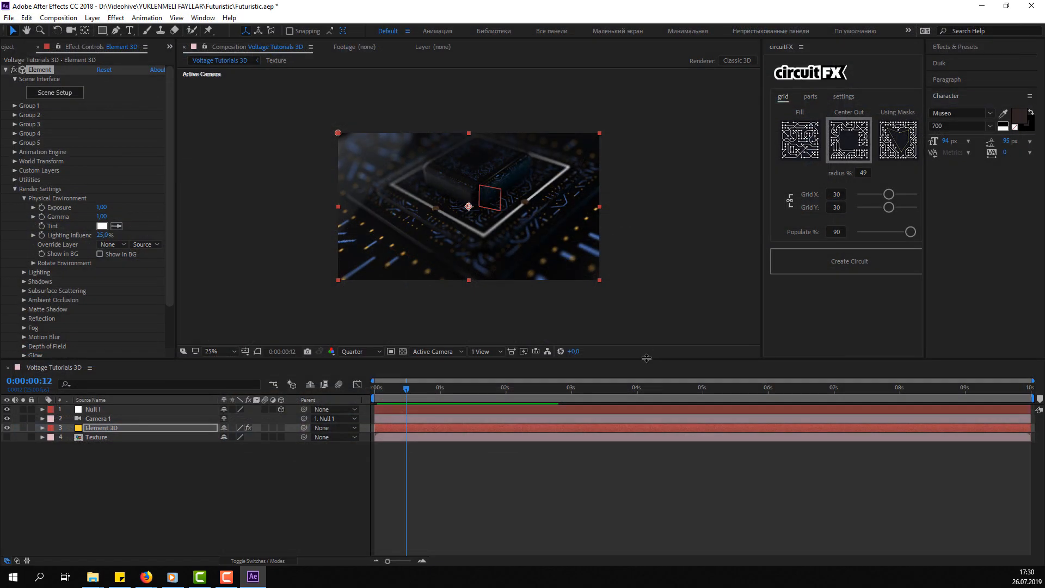
left_click_drag(442, 394, 488, 390)
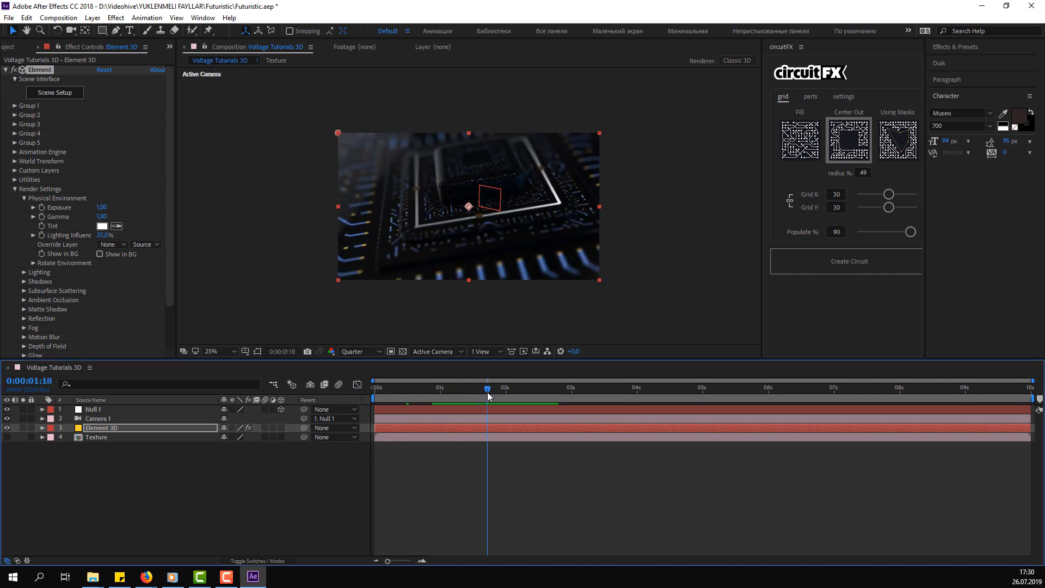
Duplicate the Element 3D layer and collapse the copy's Element effect settings
left_click(26, 17)
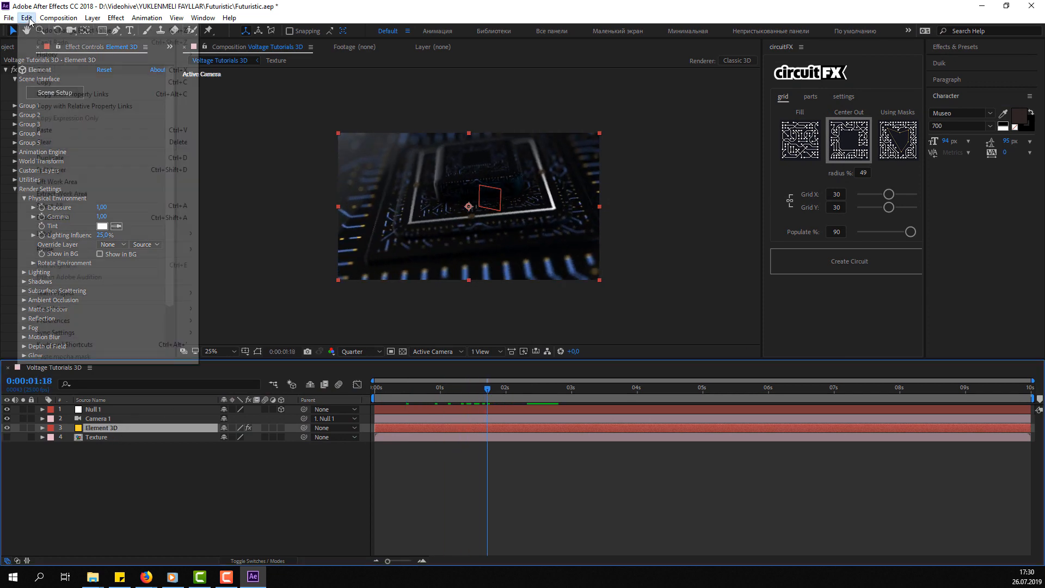
left_click(48, 159)
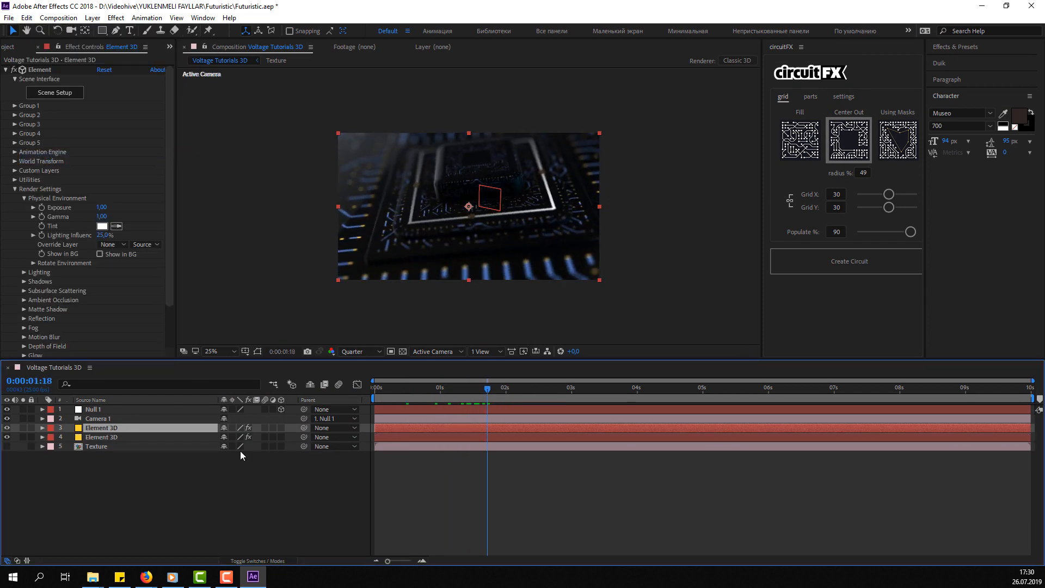
left_click(5, 70)
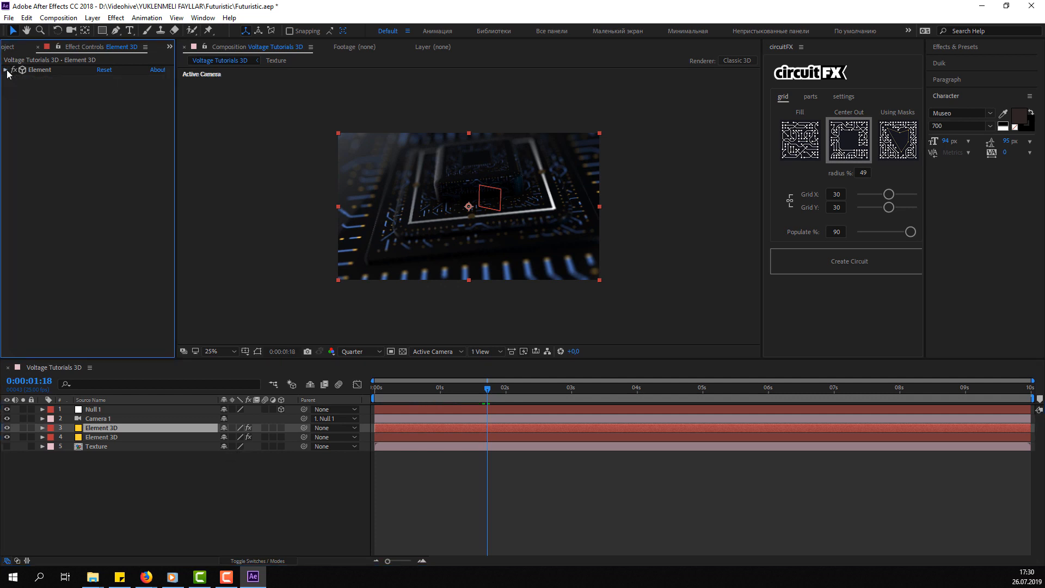
Apply the Stylize Glow effect to the upper Element 3D layer with a radius of 31 and a threshold of about 27.1%
left_click(962, 48)
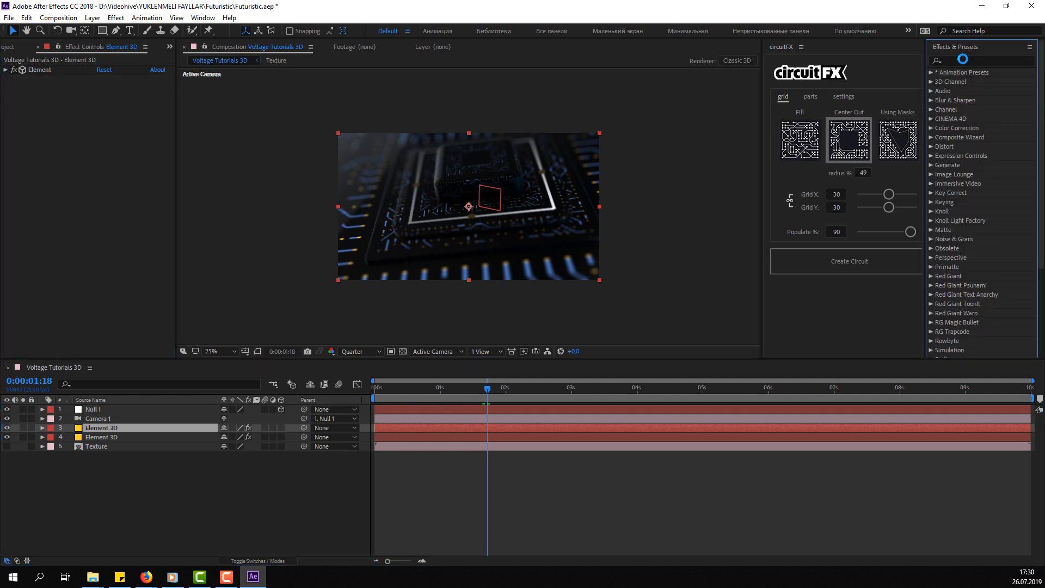
type("glow")
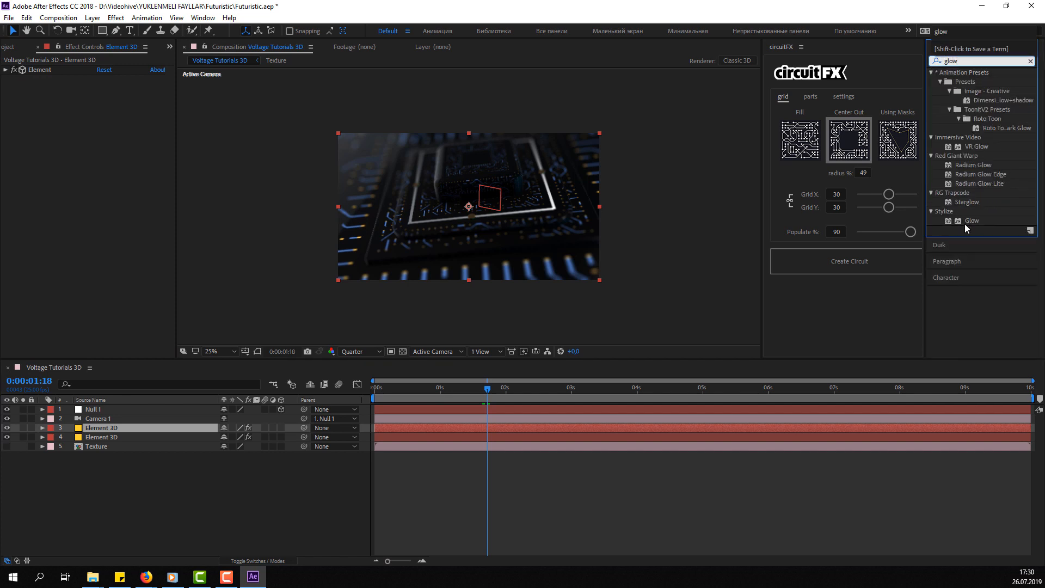
left_click_drag(967, 228, 136, 429)
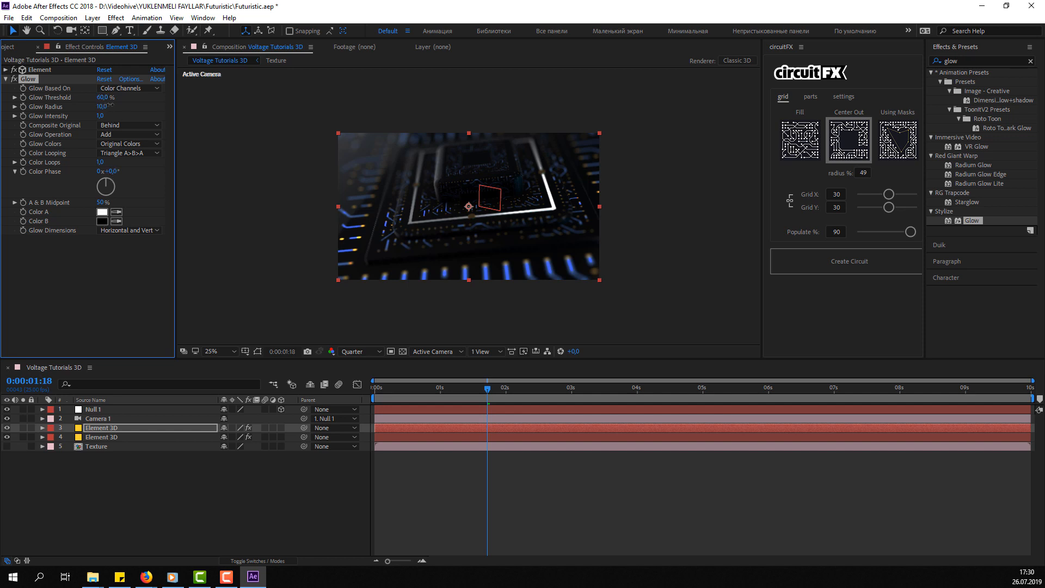
left_click_drag(109, 105, 63, 104)
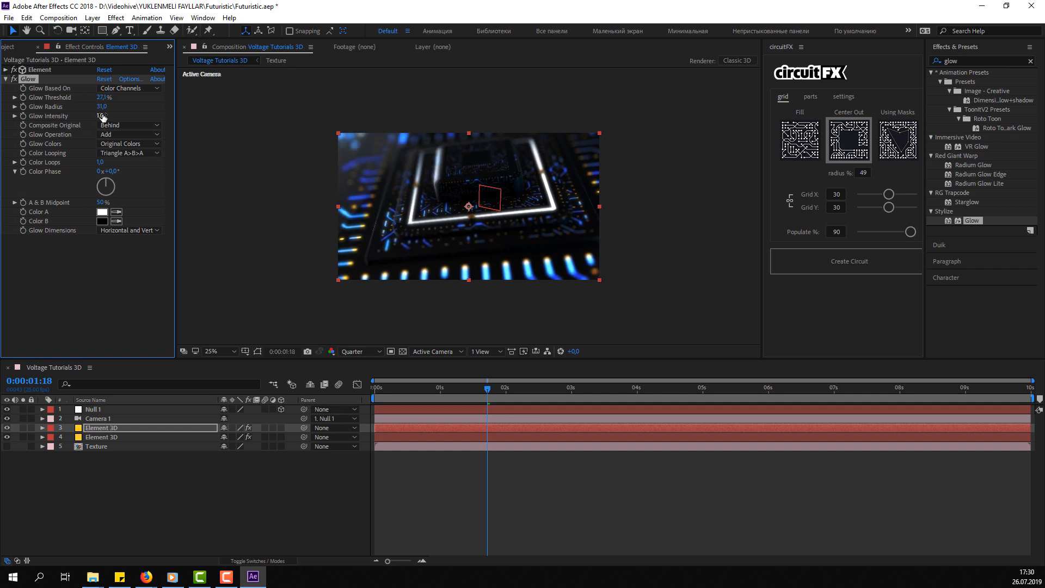
Show the layer blending modes and try Add on the upper Element 3D layer
left_click(257, 561)
left_click(258, 431)
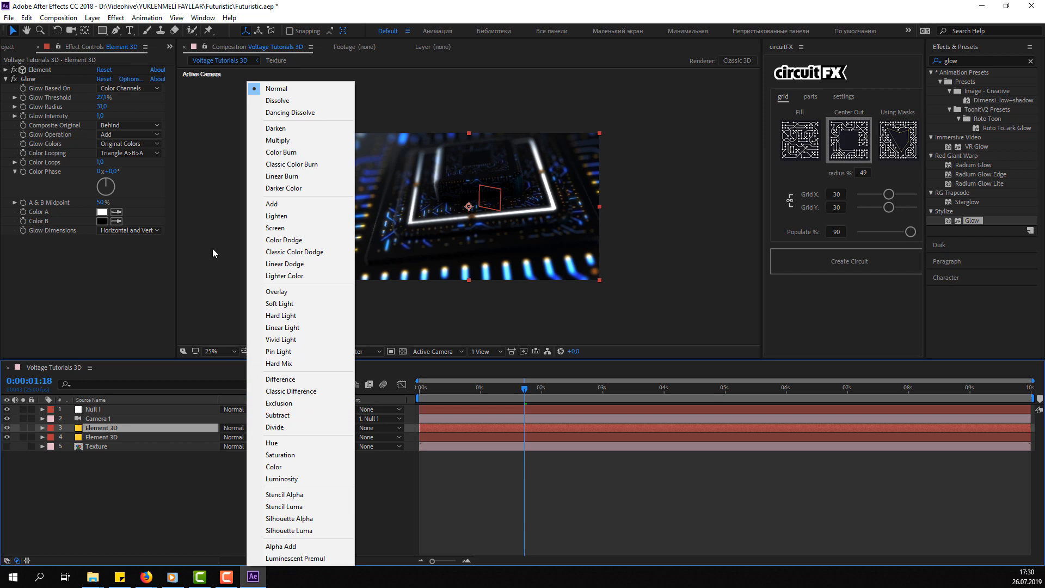
left_click(270, 205)
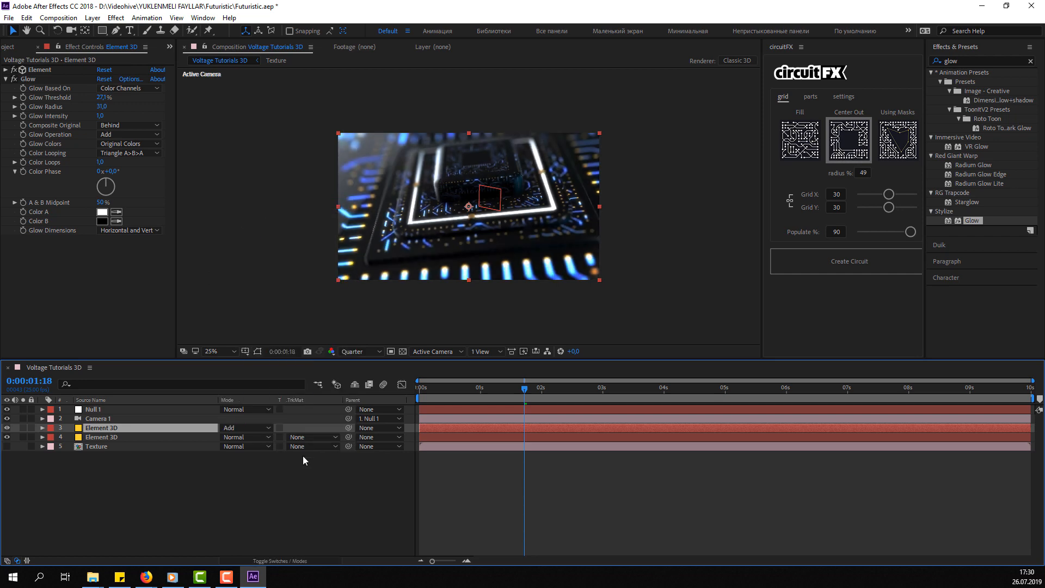
Change the upper Element 3D layer's blending mode to Multiply and reduce its opacity to 33%
left_click(241, 427)
left_click(270, 143)
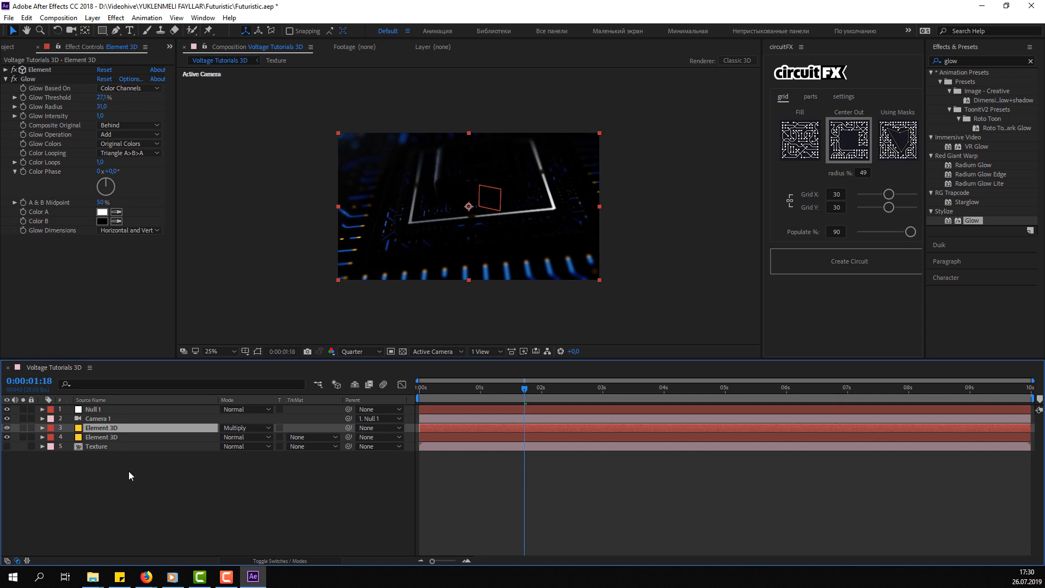
key("t")
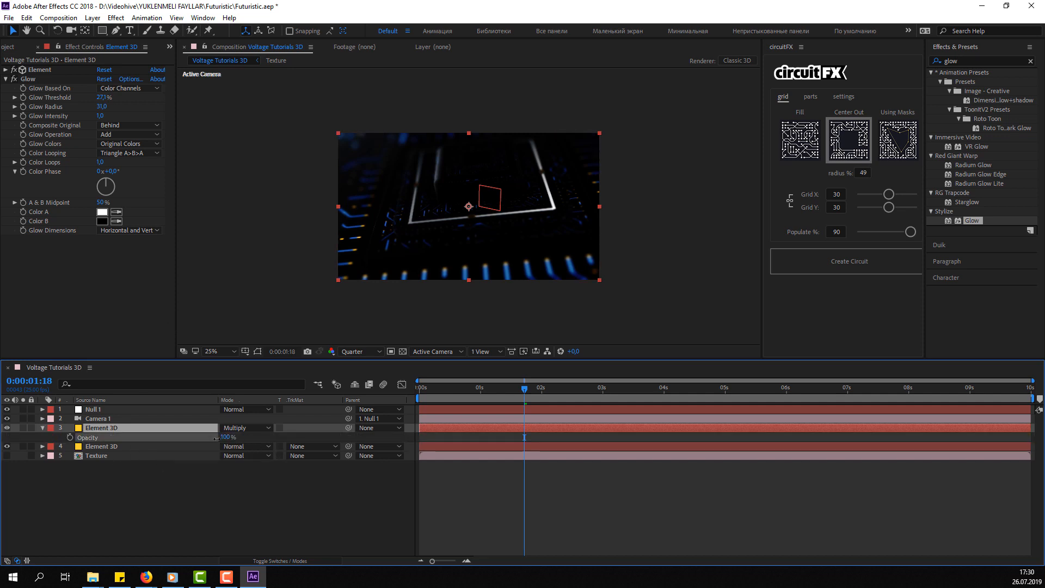
left_click_drag(216, 438, 41, 434)
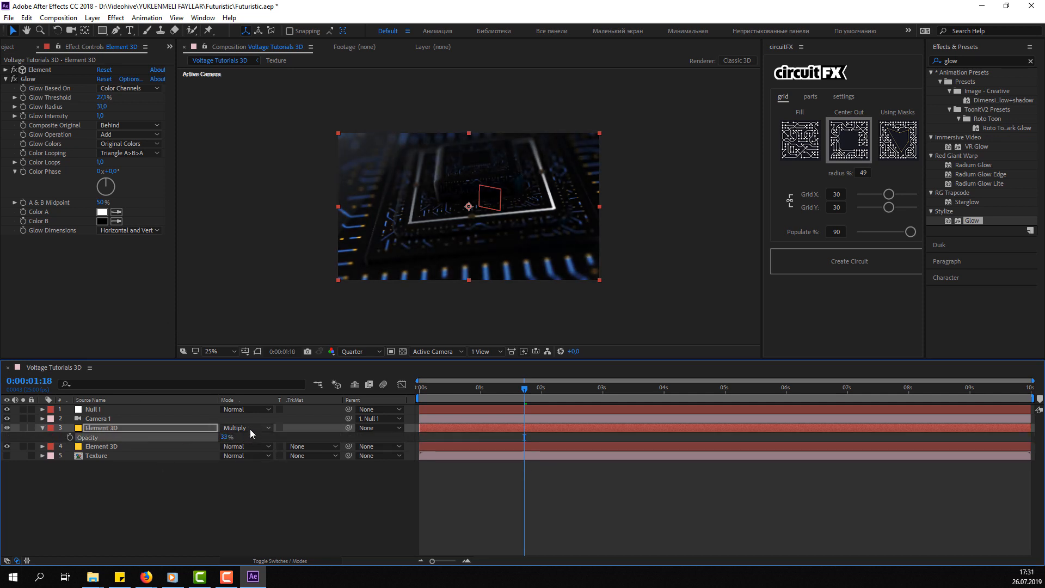
Try Color Burn as the upper Element 3D layer's blending mode at 100% opacity
left_click(250, 429)
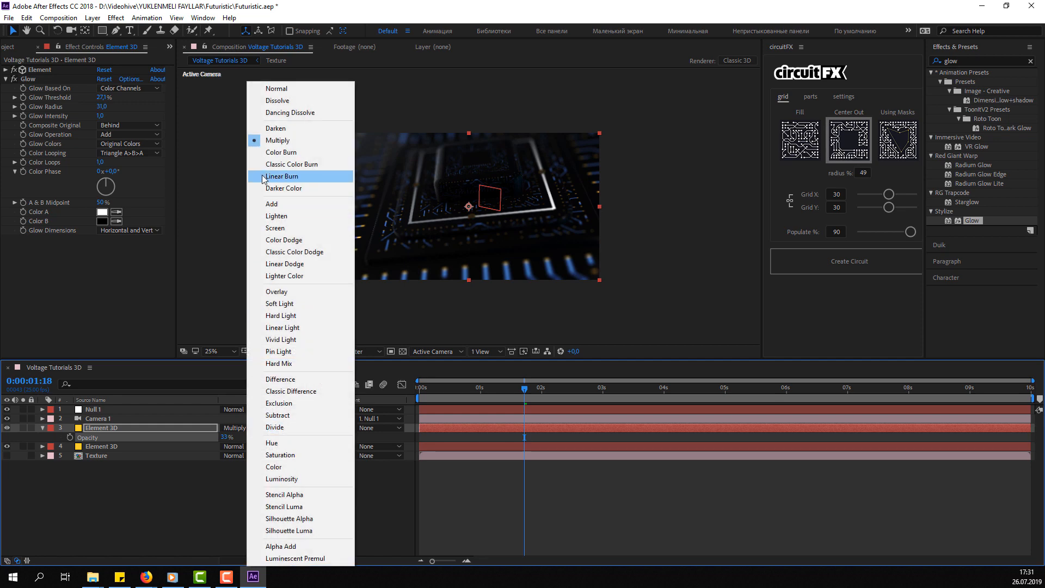
left_click(264, 152)
key("period")
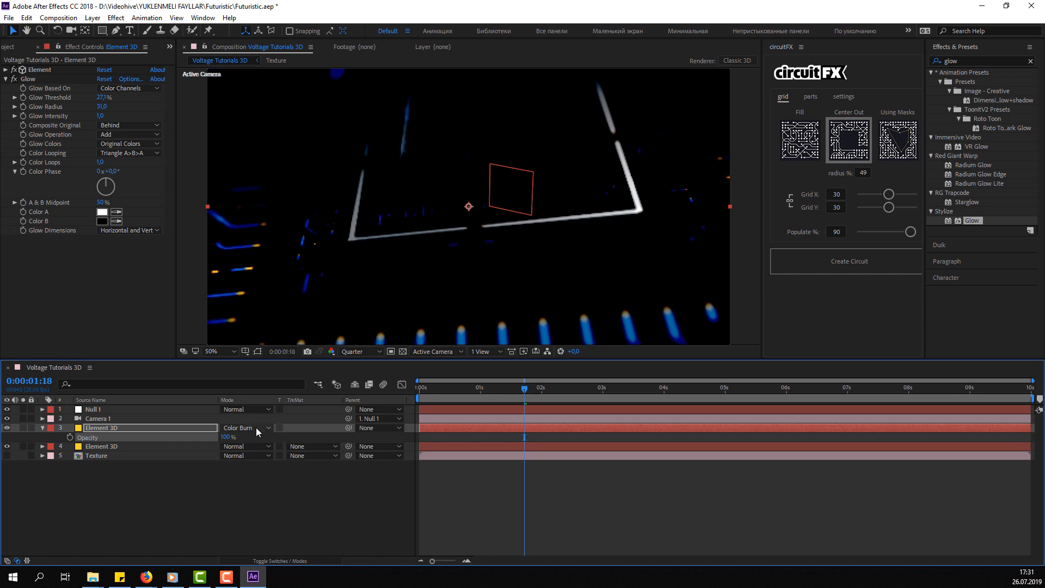
Change the upper Element 3D layer's blending mode to Overlay and reduce its opacity to about 69%
left_click(258, 430)
left_click(283, 292)
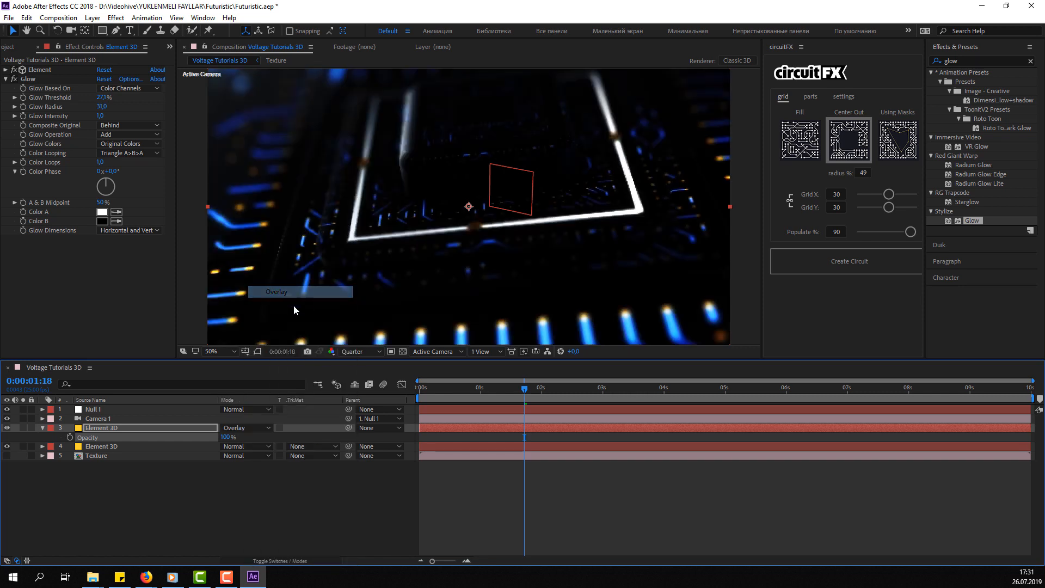
scroll(322, 282, "down", 2)
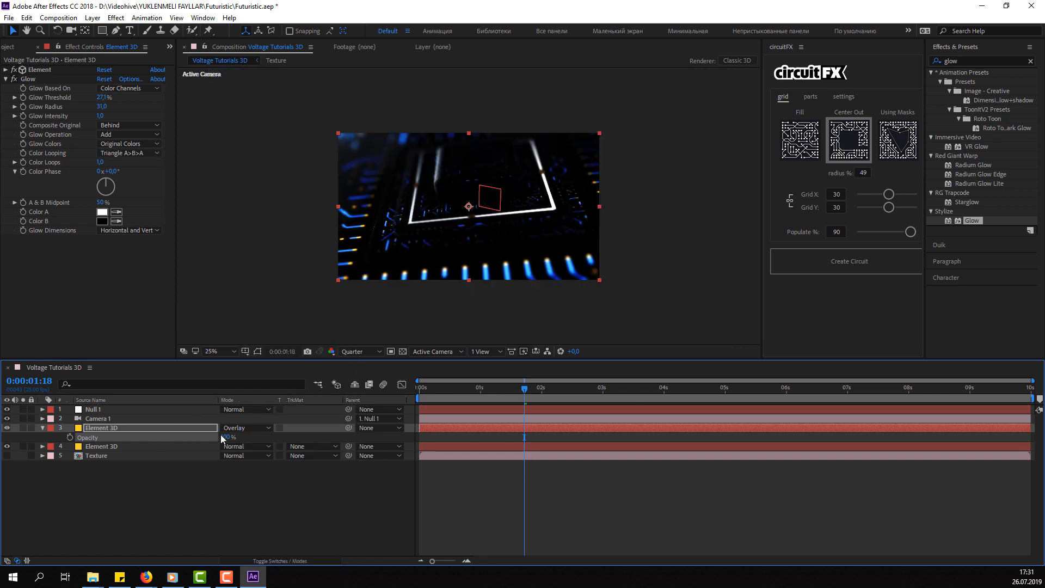
left_click_drag(151, 435, 29, 434)
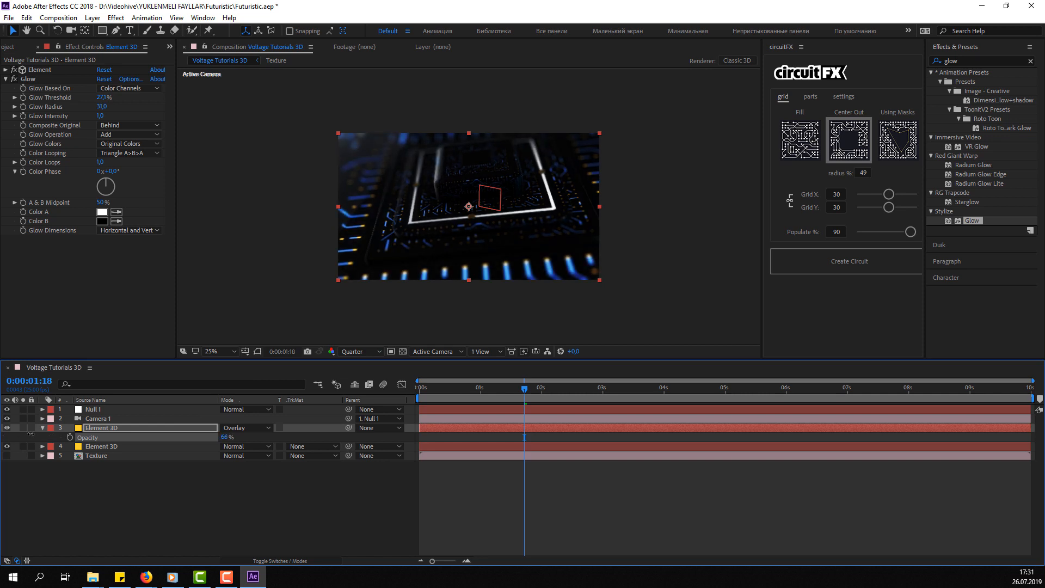
left_click(102, 496)
left_click(120, 429)
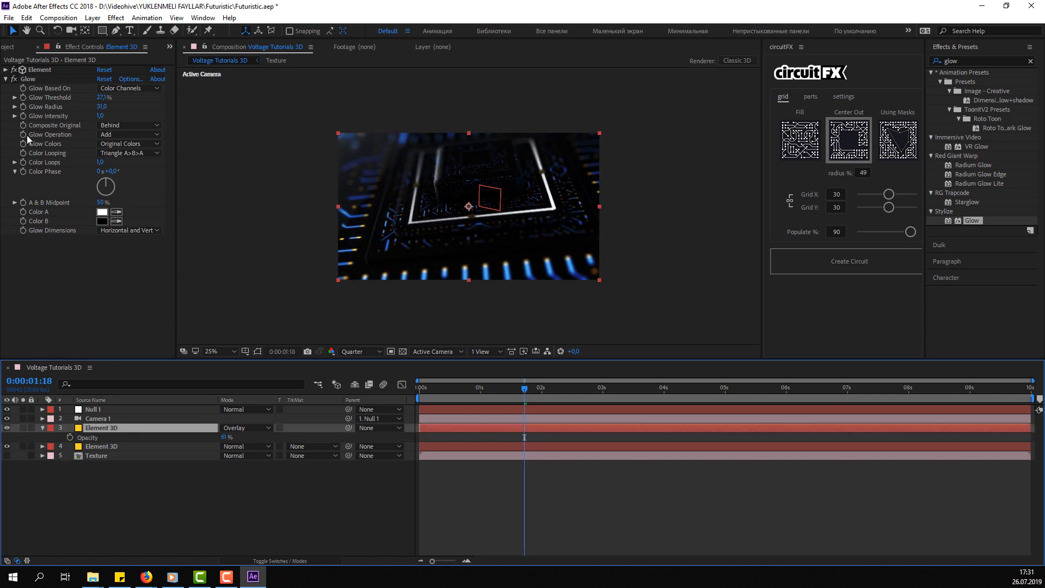
Disable Ambient Occlusion in the Element effect's render settings on the upper Element 3D layer and collapse the Glow settings
left_click(7, 71)
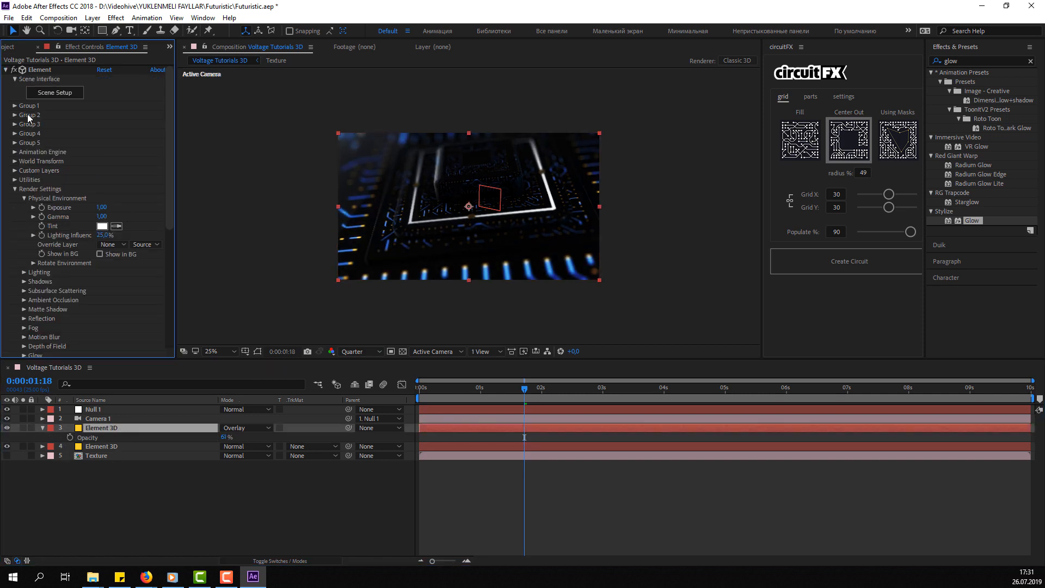
left_click(15, 189)
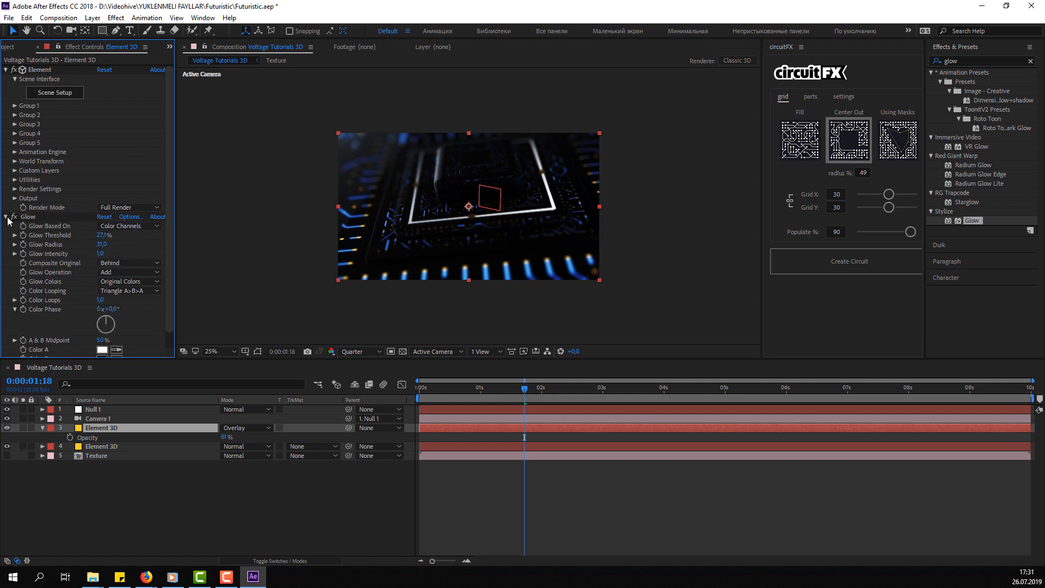
left_click(6, 216)
left_click(15, 190)
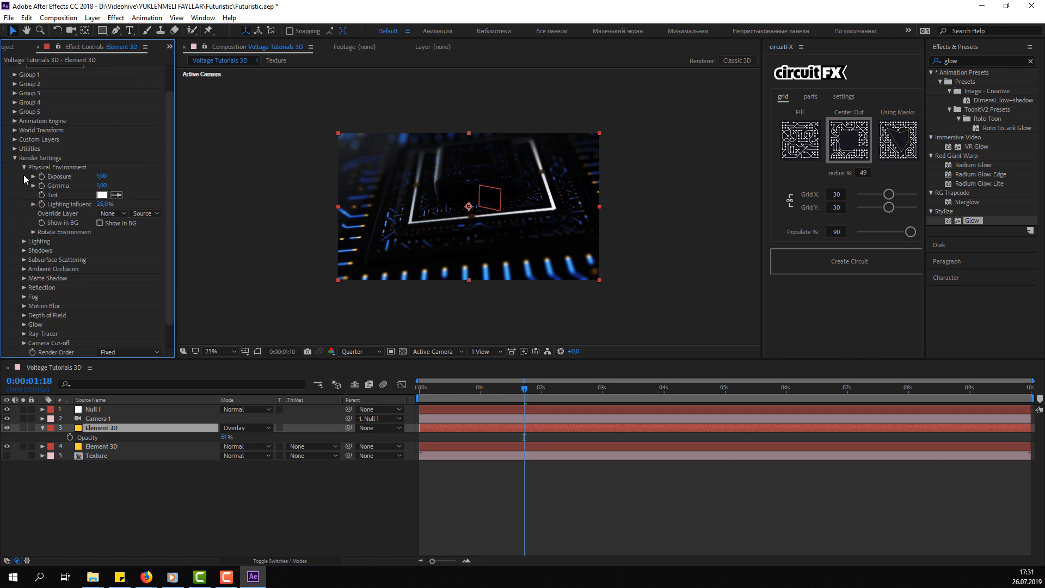
left_click(24, 168)
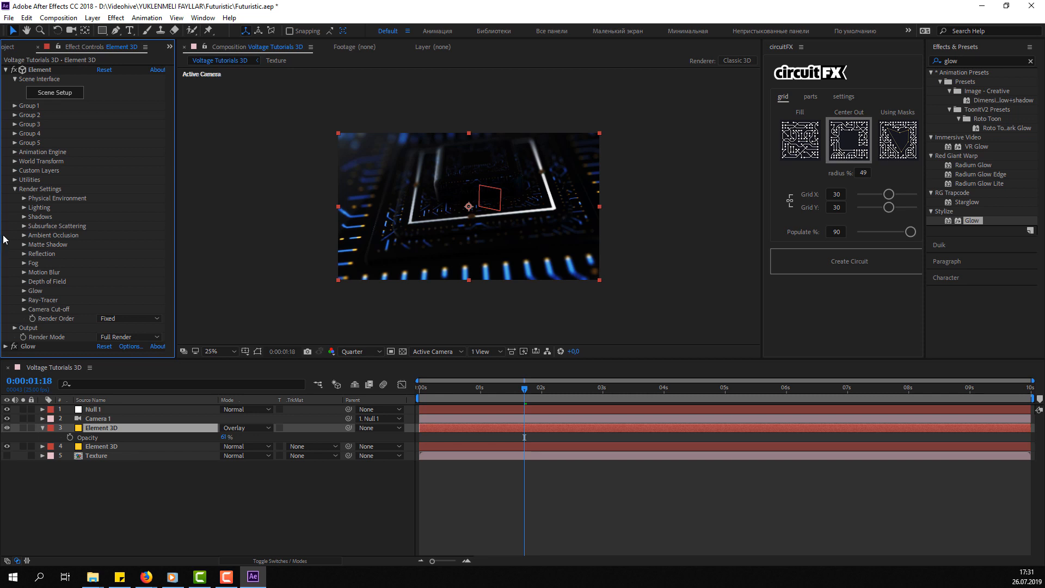
left_click(24, 235)
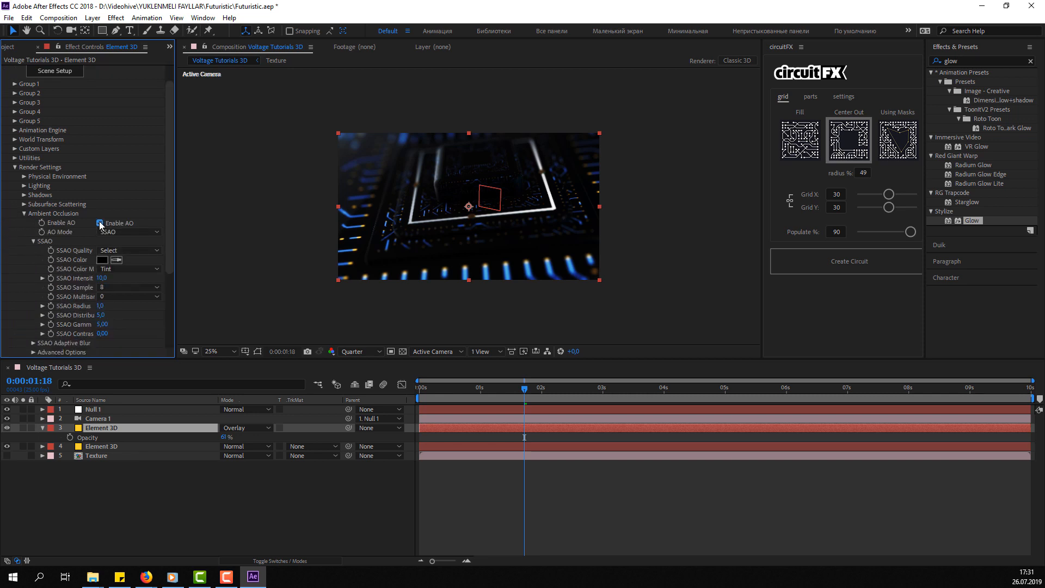
left_click(100, 223)
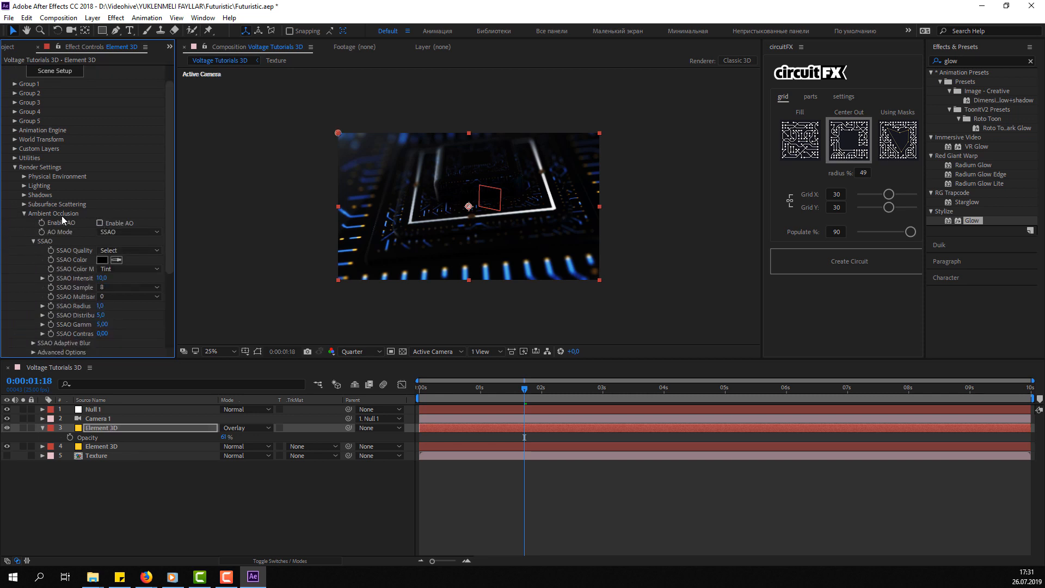
left_click(24, 212)
key("period")
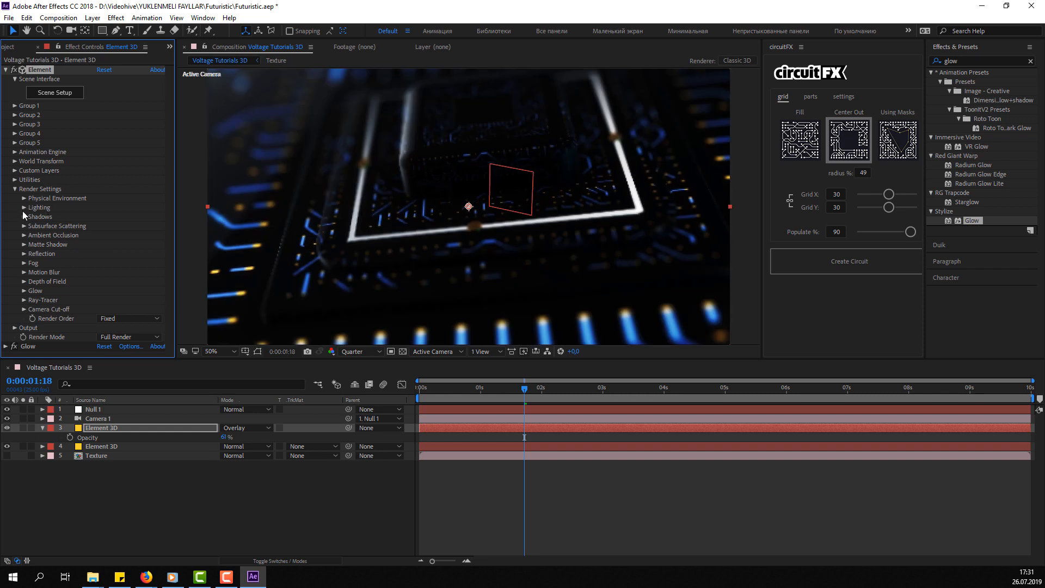
Inspect the Subsurface Scattering and Ambient Occlusion settings of the upper layer's Element effect
left_click(24, 226)
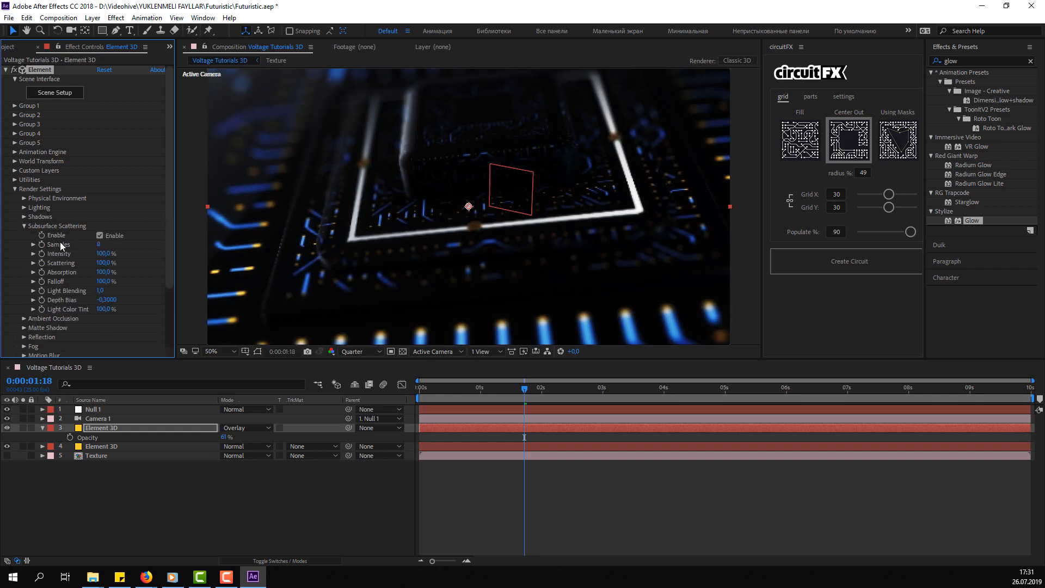
left_click(22, 226)
left_click(23, 234)
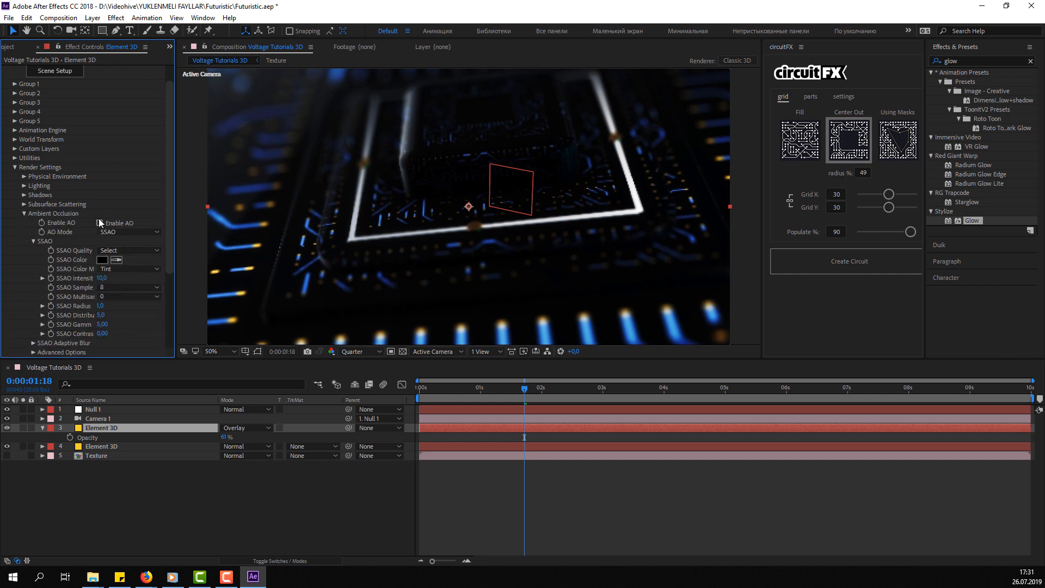
left_click(24, 212)
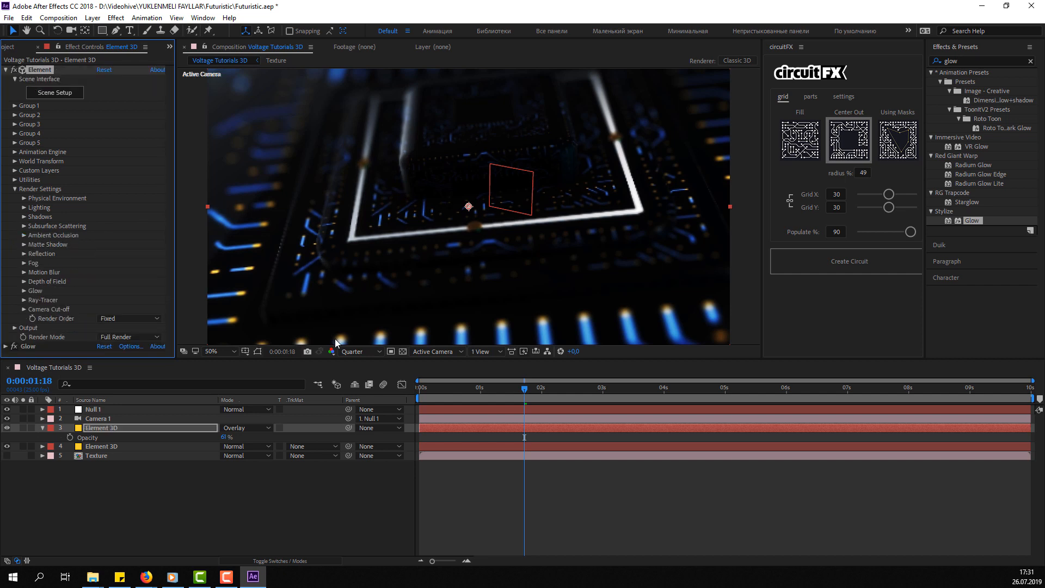
Set the upper Element 3D layer's blending mode to Add with 57% opacity and collapse its properties
left_click(109, 428)
left_click(233, 429)
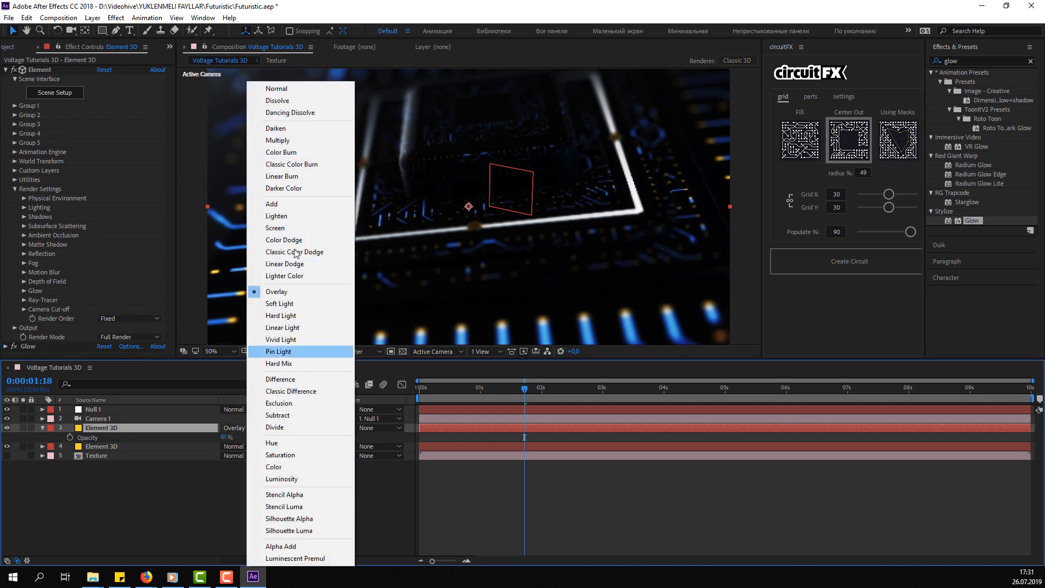
left_click(283, 204)
key("comma")
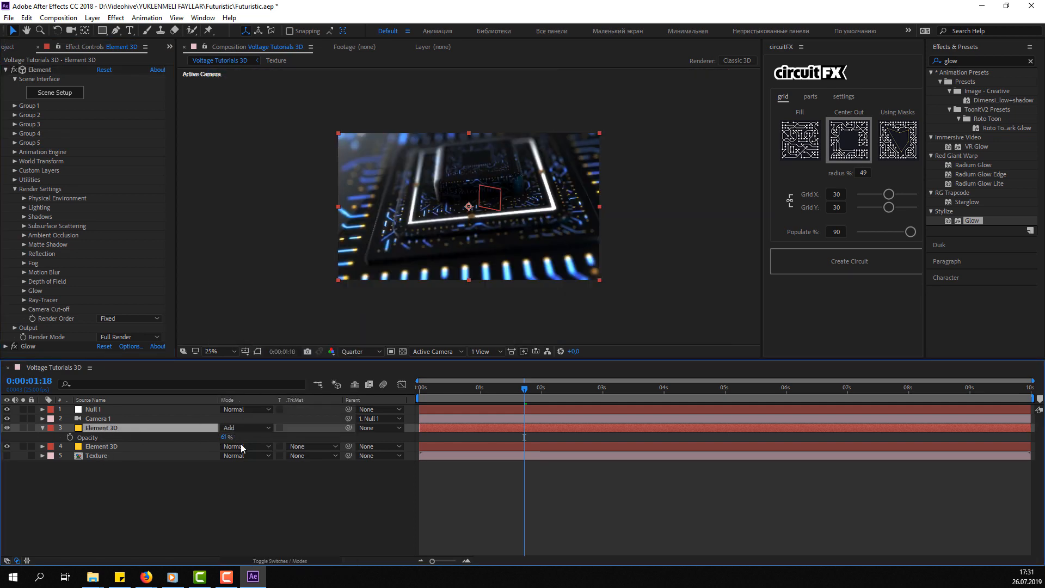
left_click_drag(227, 438, 123, 438)
left_click(120, 500)
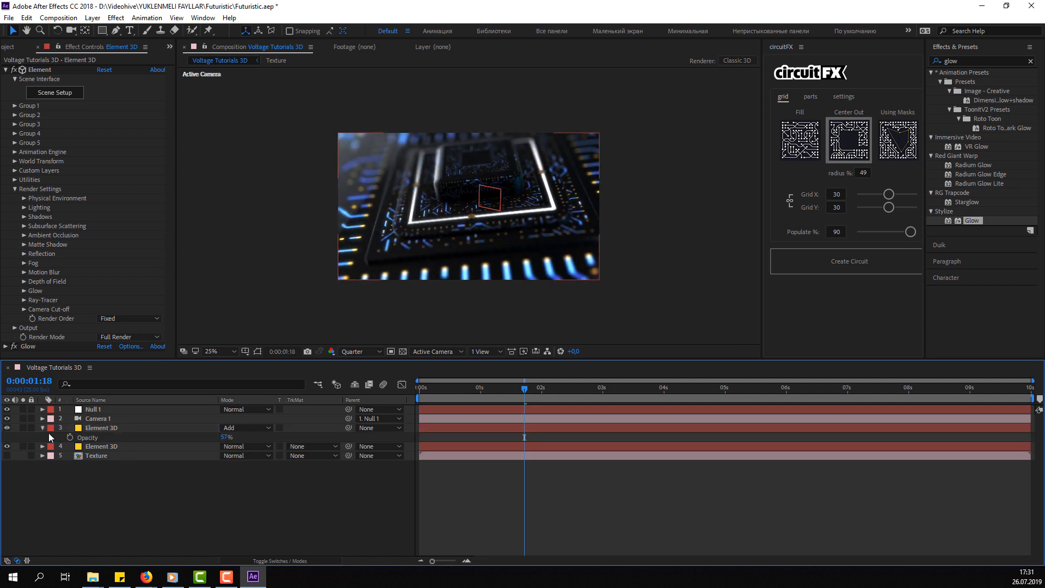
left_click(42, 428)
Set the composition preview to Full resolution and fit the whole frame in the viewer
key("period")
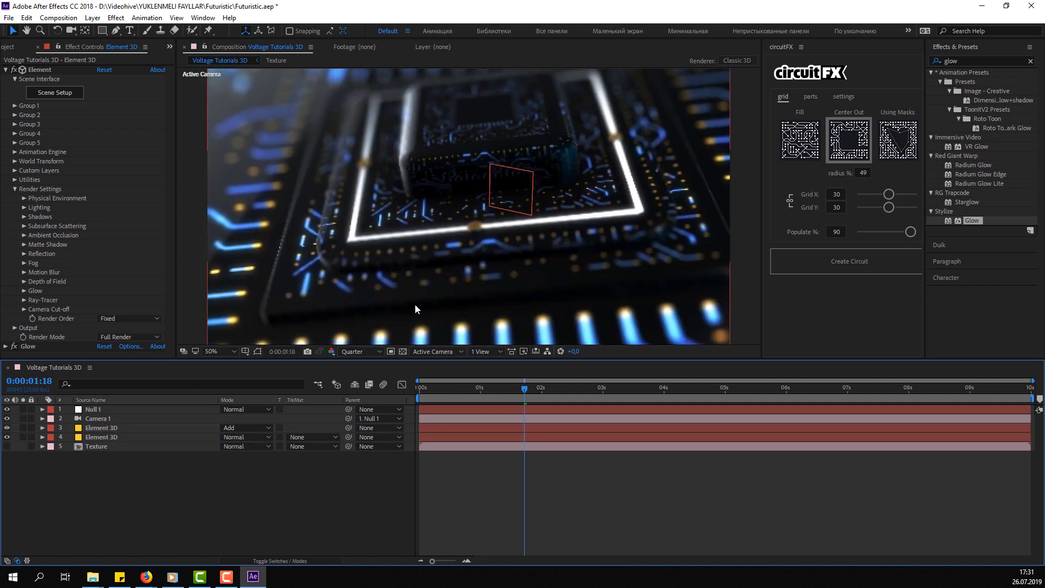
left_click(360, 352)
left_click(369, 386)
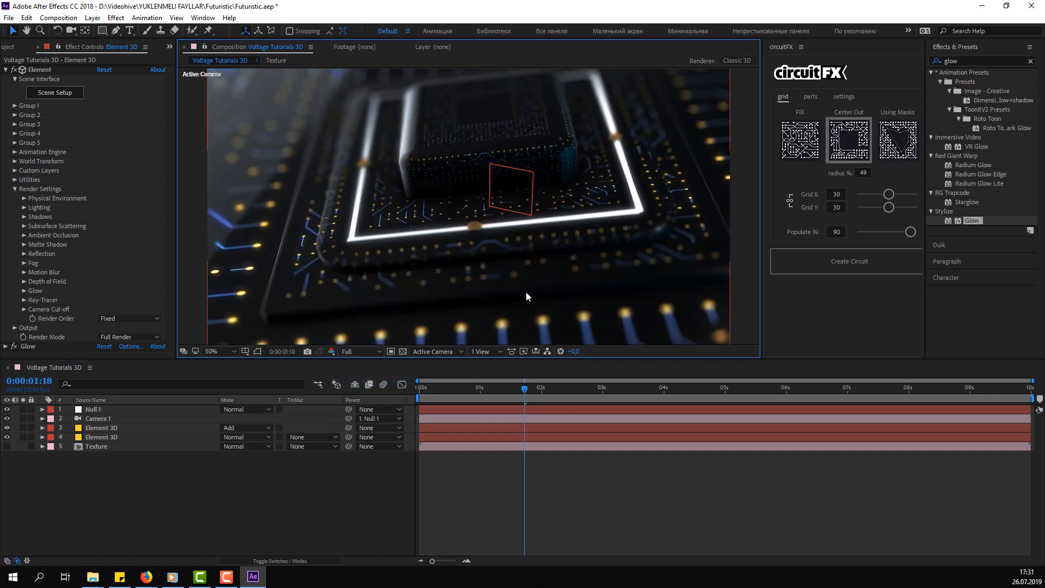
scroll(526, 292, "down", 1)
scroll(526, 291, "up", 1)
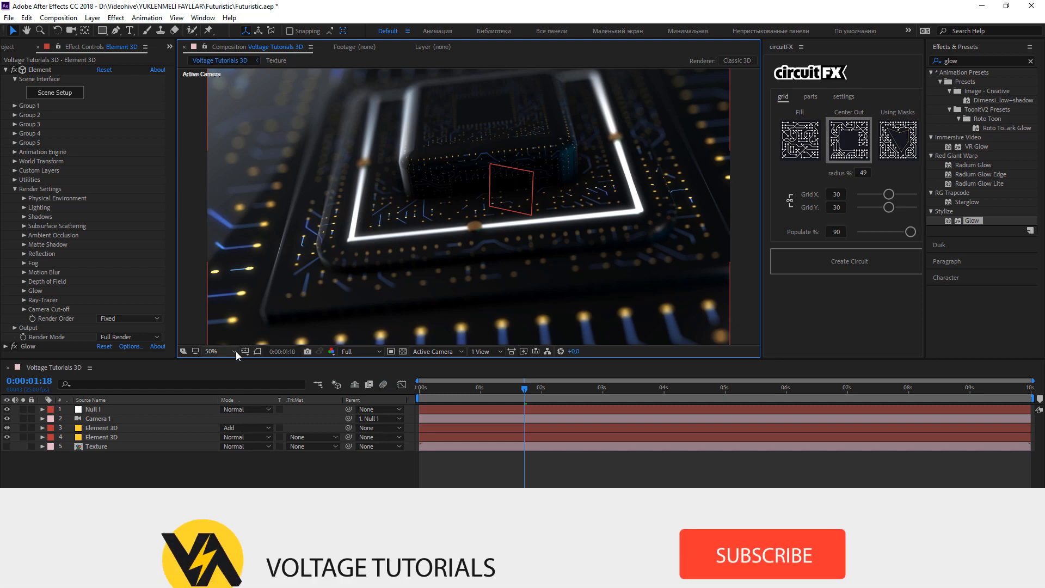
left_click(236, 351)
left_click(252, 375)
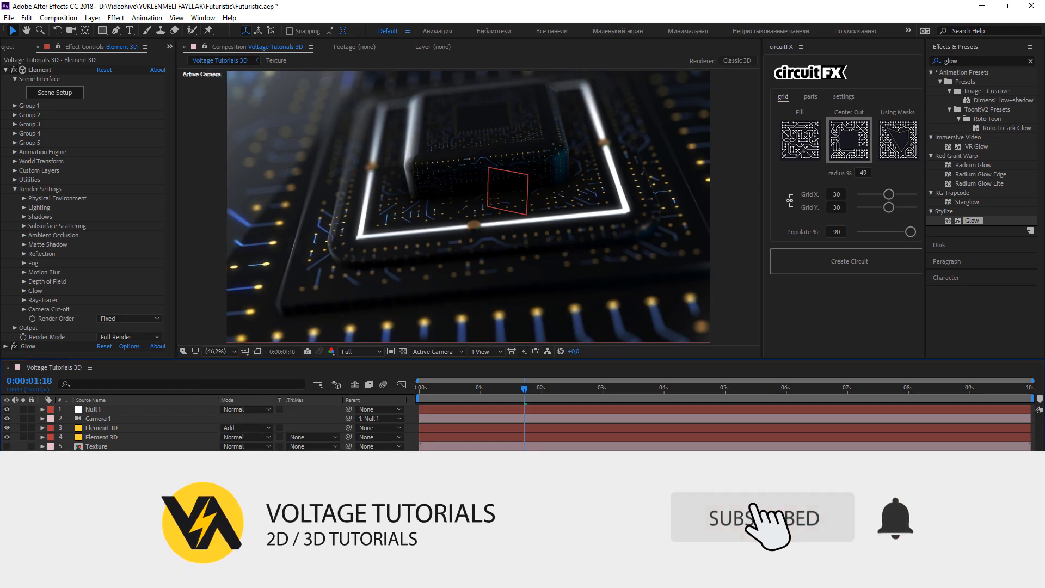
Save the project and play a preview of the circuit-board animation
key("ctrl+s")
key("space")
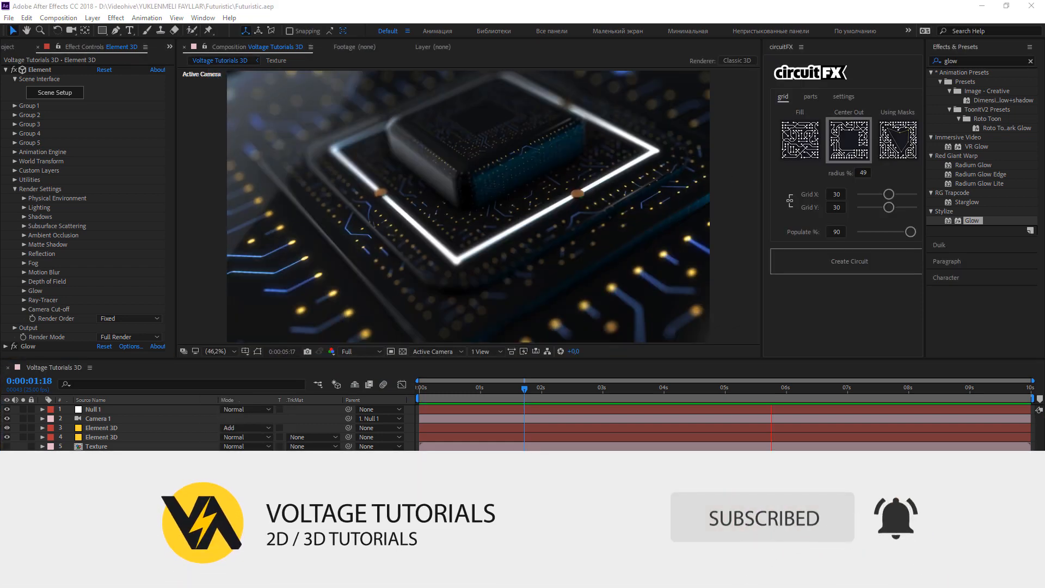